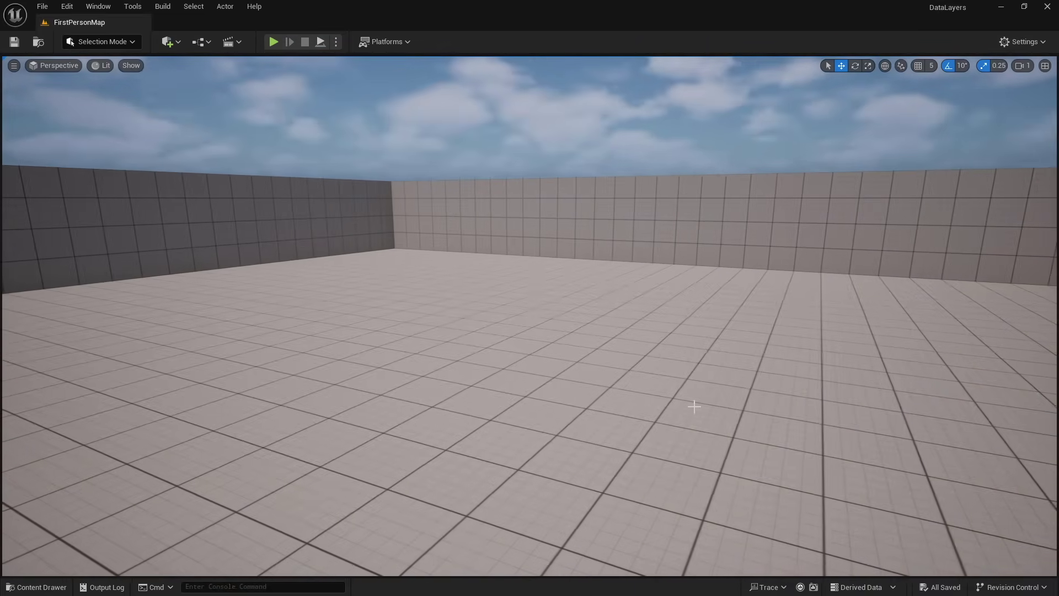
Step: Play the level and walk the character through the white tunnel in the walled room
click(277, 44)
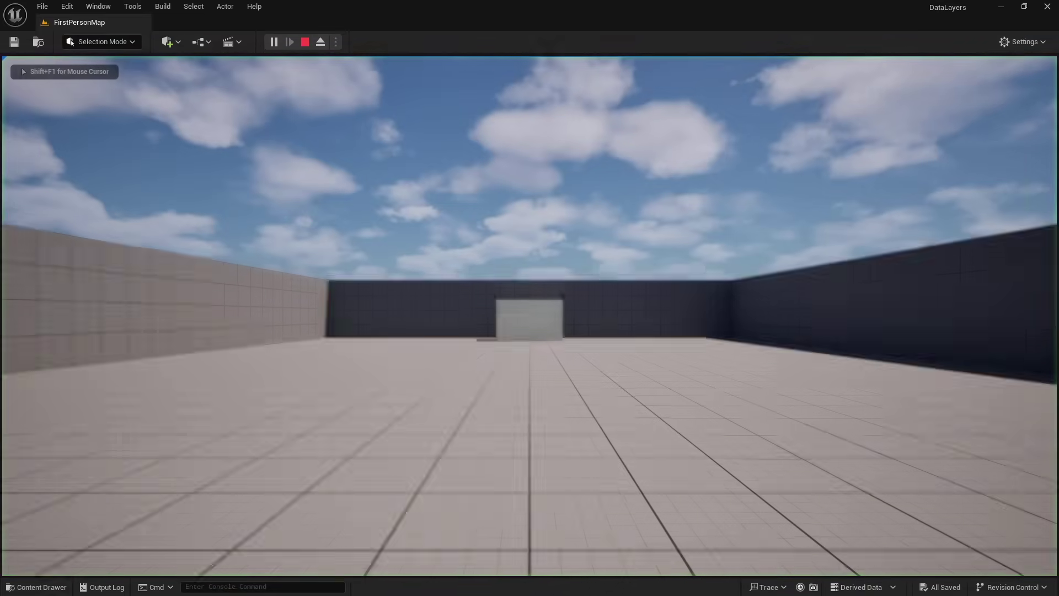
key(w)
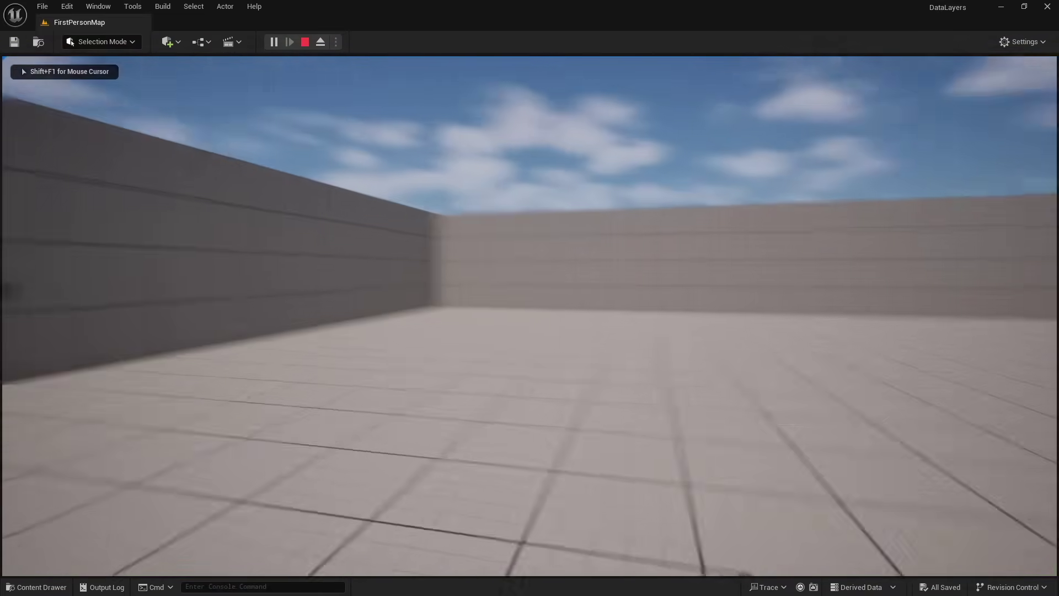
key(w)
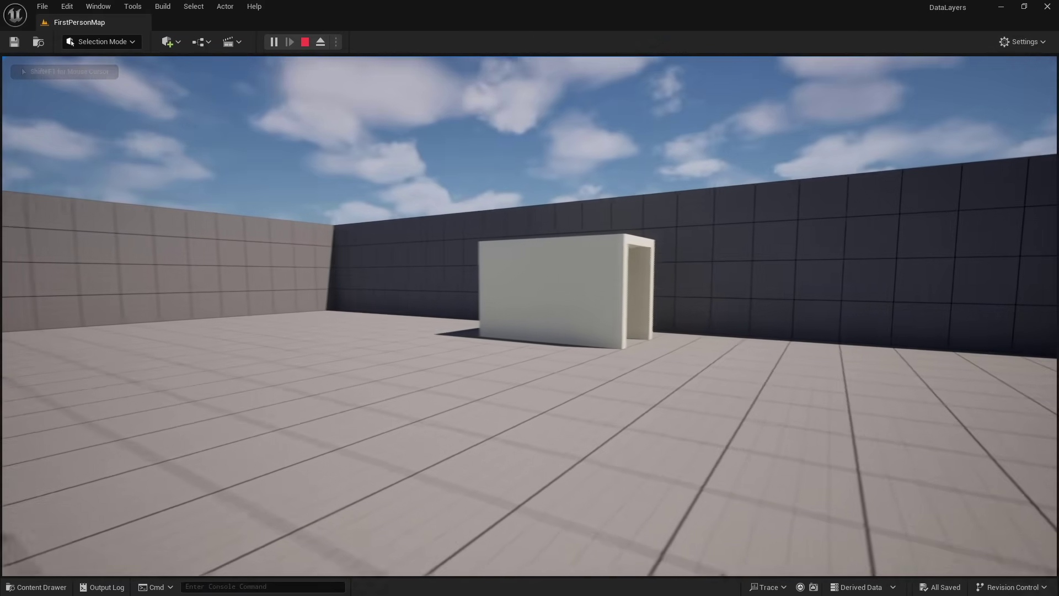
key(d)
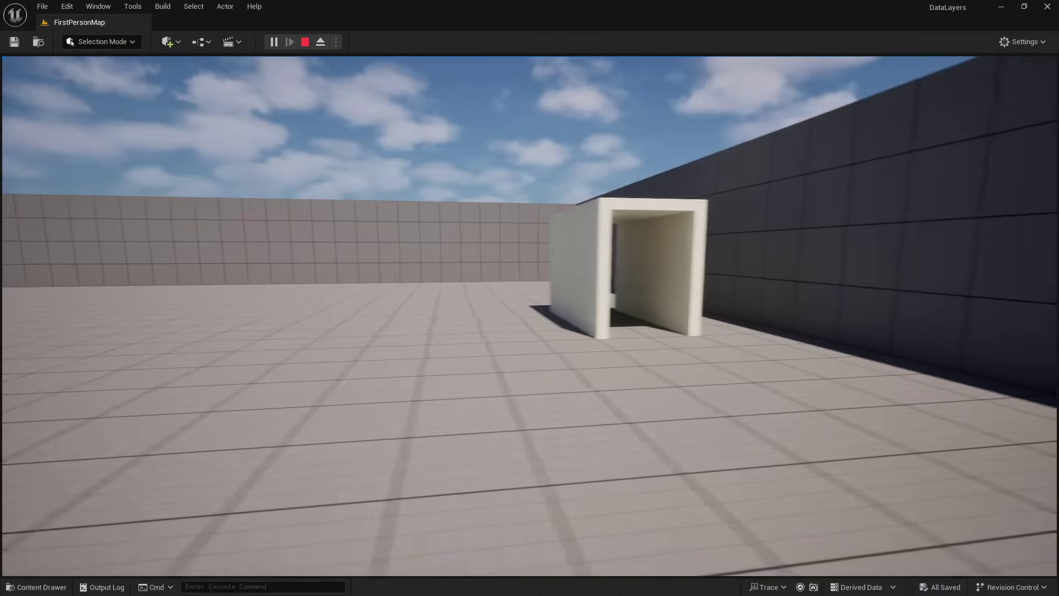
key(w)
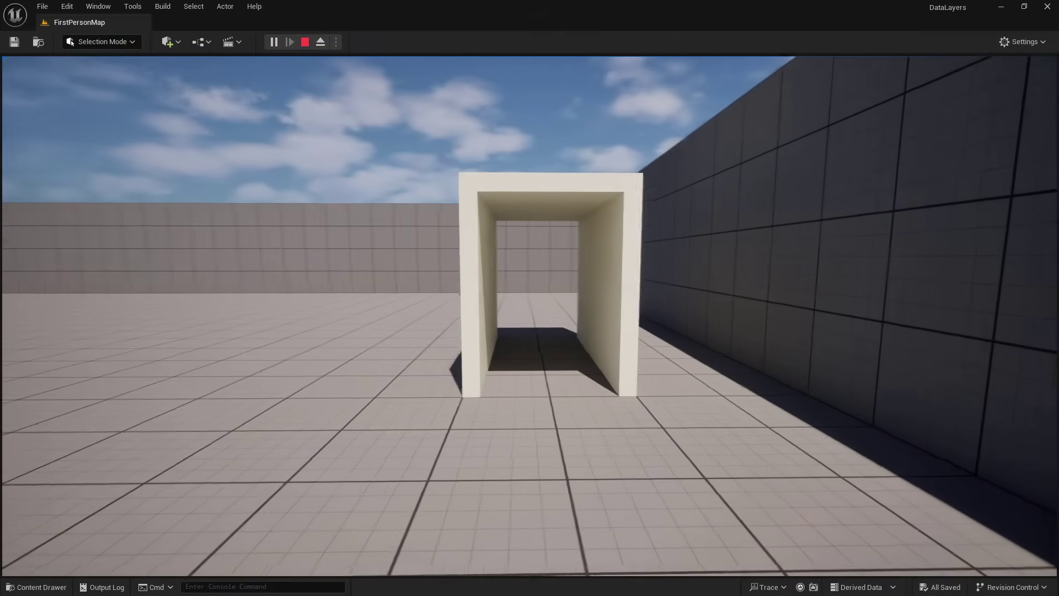
key(w)
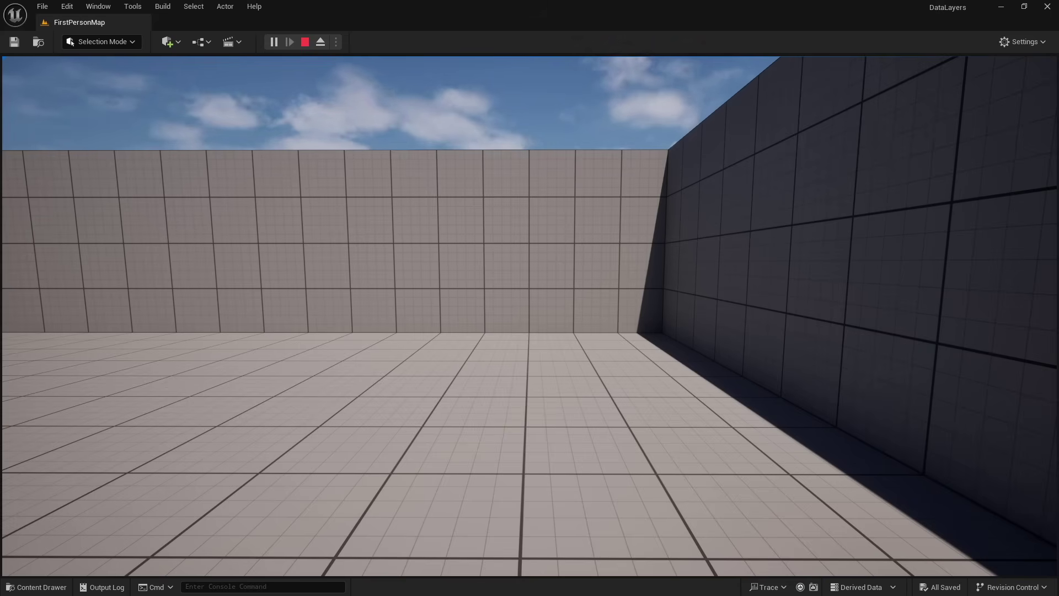
key(d)
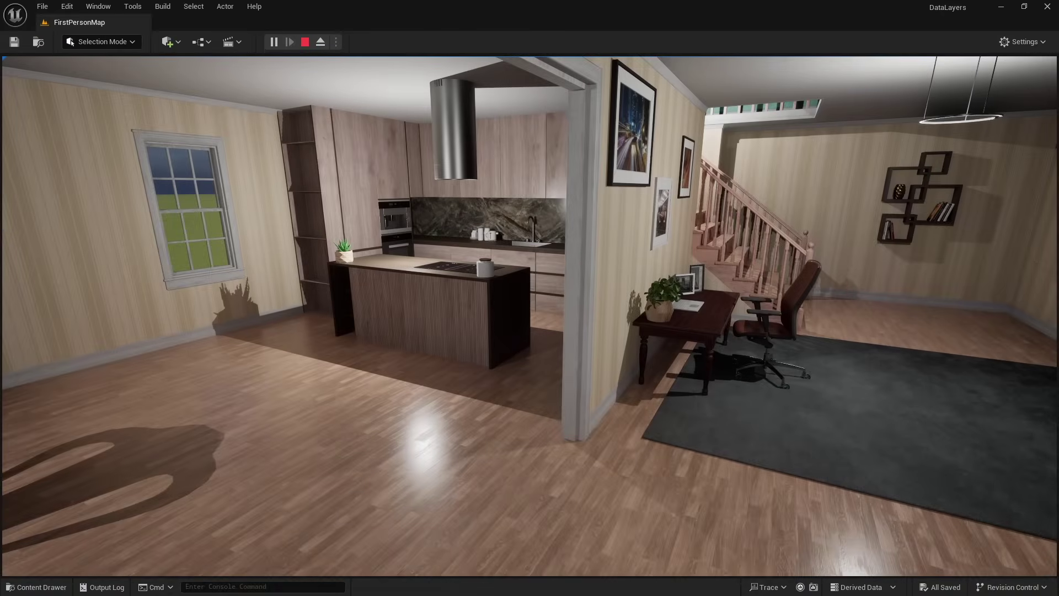
Step: Look around the furnished house interior toward the front door and end the play session
key(a)
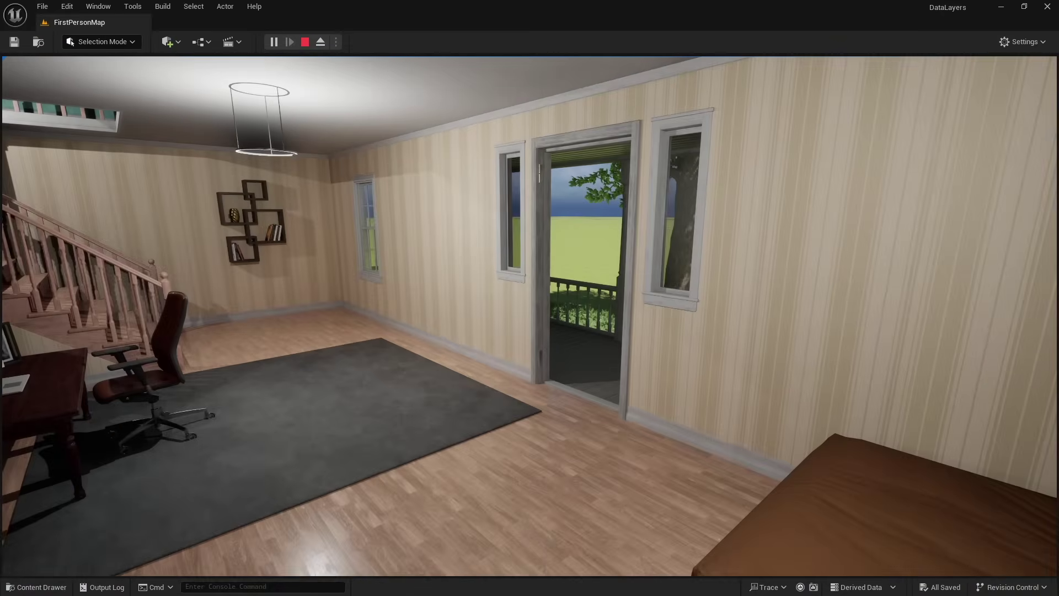
key(w)
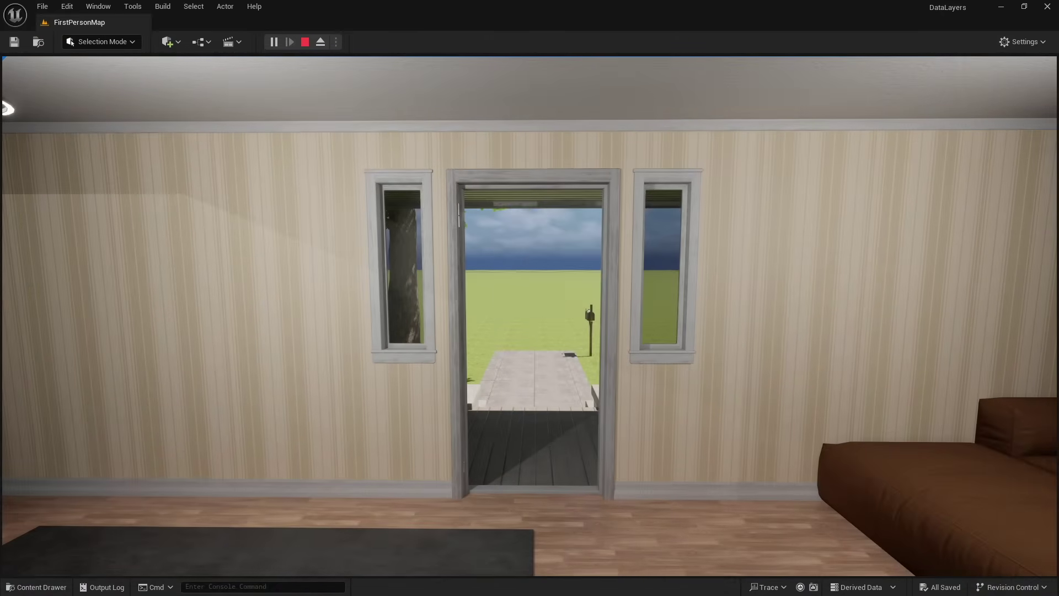
key(Escape)
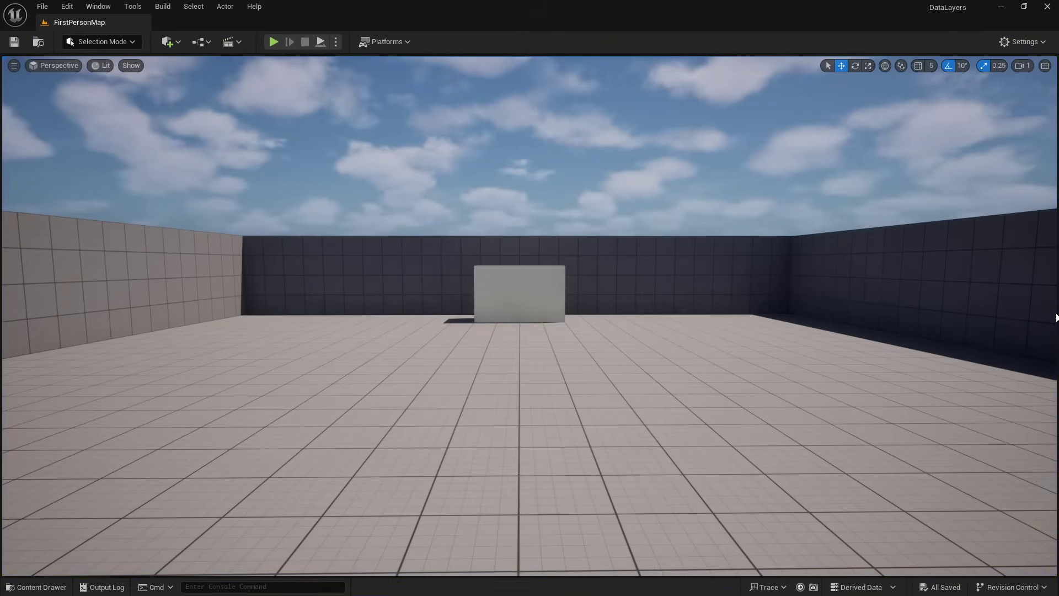
Step: Reveal the Data Layers outliner beside the level viewport
right_drag(756, 360, 419, 444)
key(d)
key(e)
key(s)
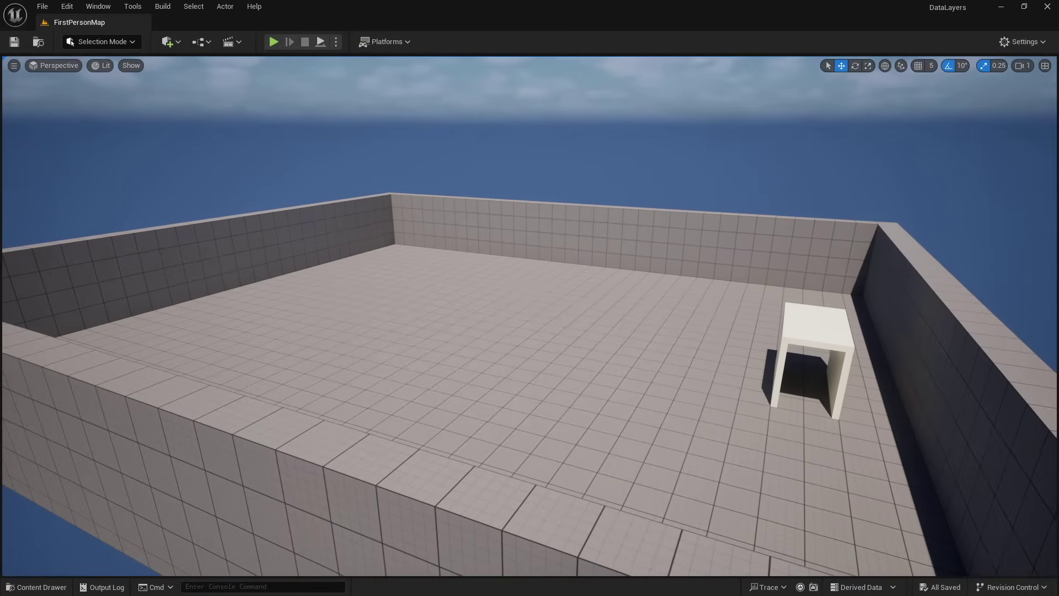
right_drag(653, 365, 640, 365)
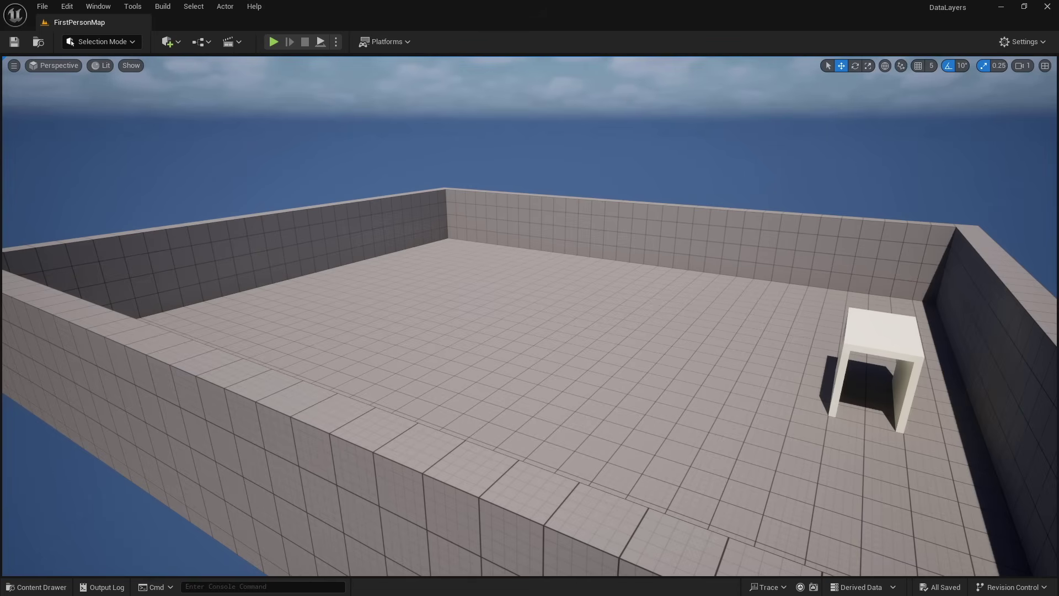
drag(1056, 166, 991, 137)
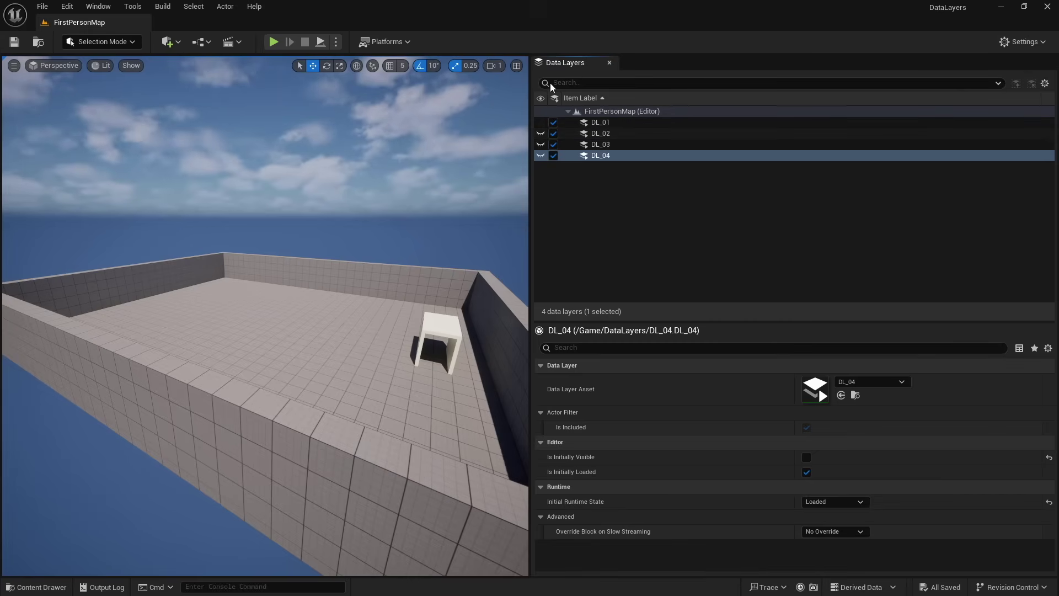
Step: Check the World Partition window options for the Data Layers Outliner and narrow the outliner to enlarge the viewport
click(99, 7)
mouse_move(166, 143)
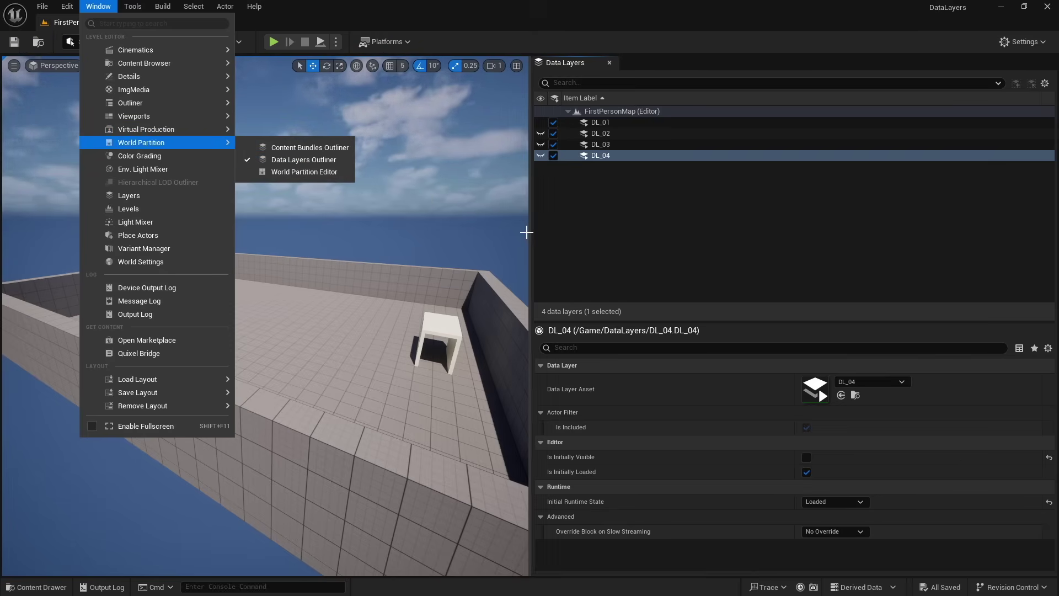
drag(532, 236, 841, 233)
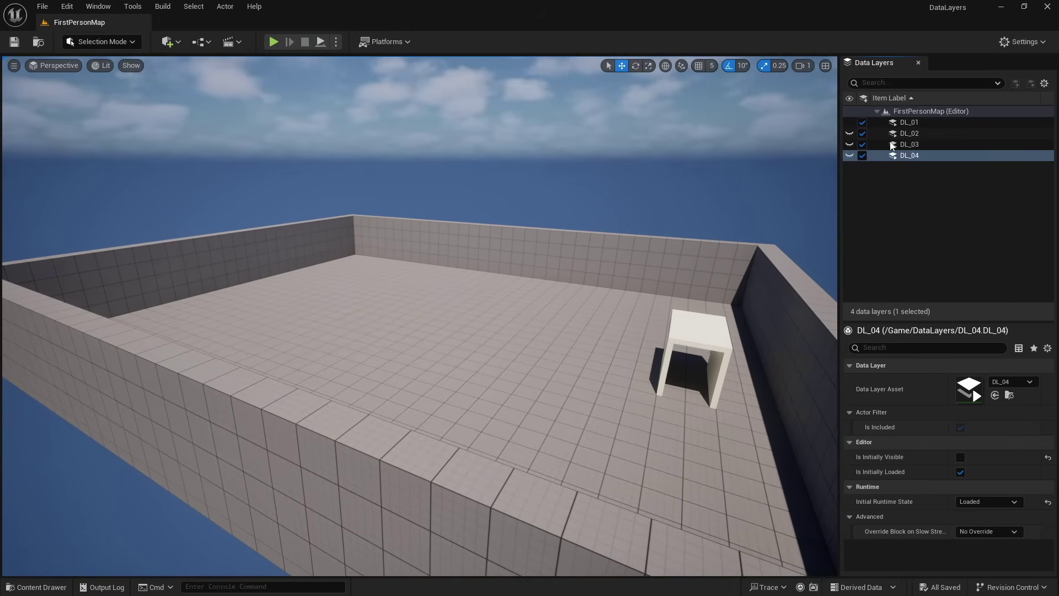
Step: Select the DL_01 data layer and look over its settings and the walled room in the level
click(908, 123)
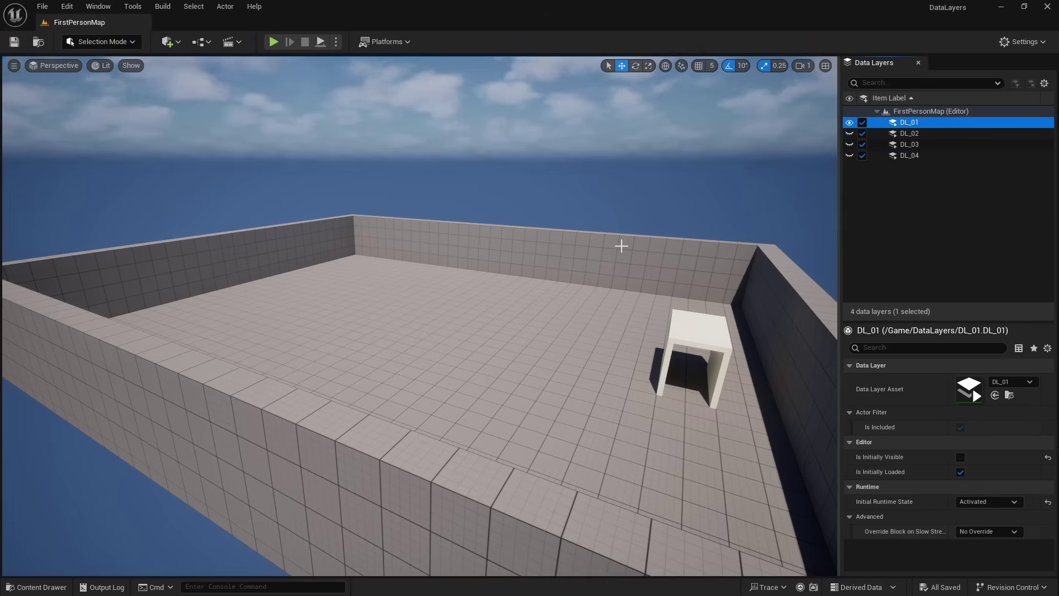
mouse_move(727, 280)
right_down()
mouse_move(650, 280)
mouse_move(640, 298)
mouse_move(689, 314)
mouse_move(761, 309)
mouse_move(717, 298)
mouse_move(731, 273)
right_up()
right_drag(708, 325, 623, 293)
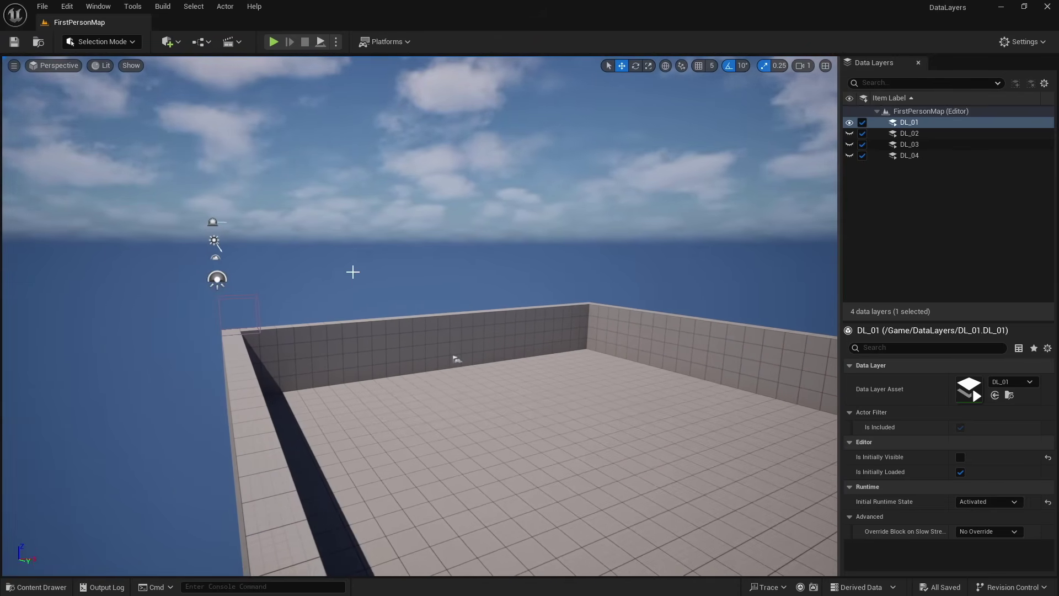
Step: Select the BP_LoadDL2 trigger actor inside the tunnel and open its Blueprint to examine the event graph
key(w)
right_drag(518, 356, 474, 325)
key(w)
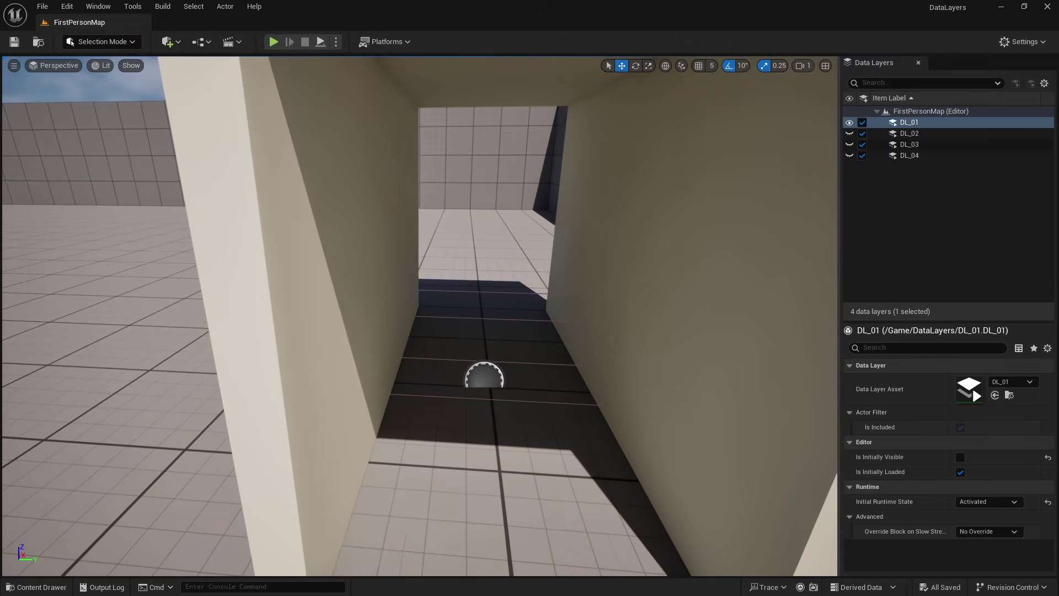
right_click(485, 377)
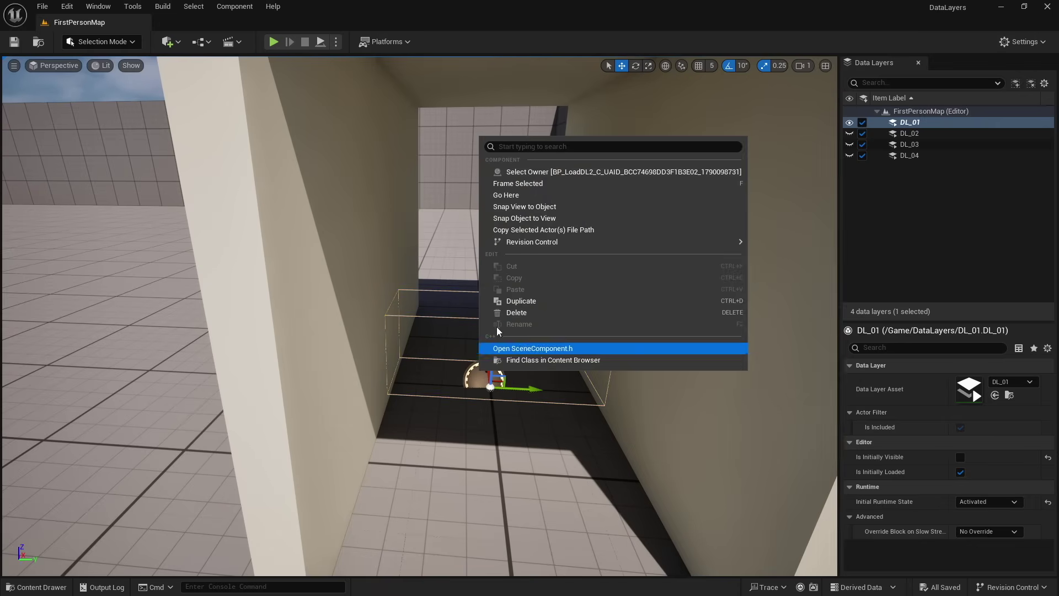
right_click(486, 380)
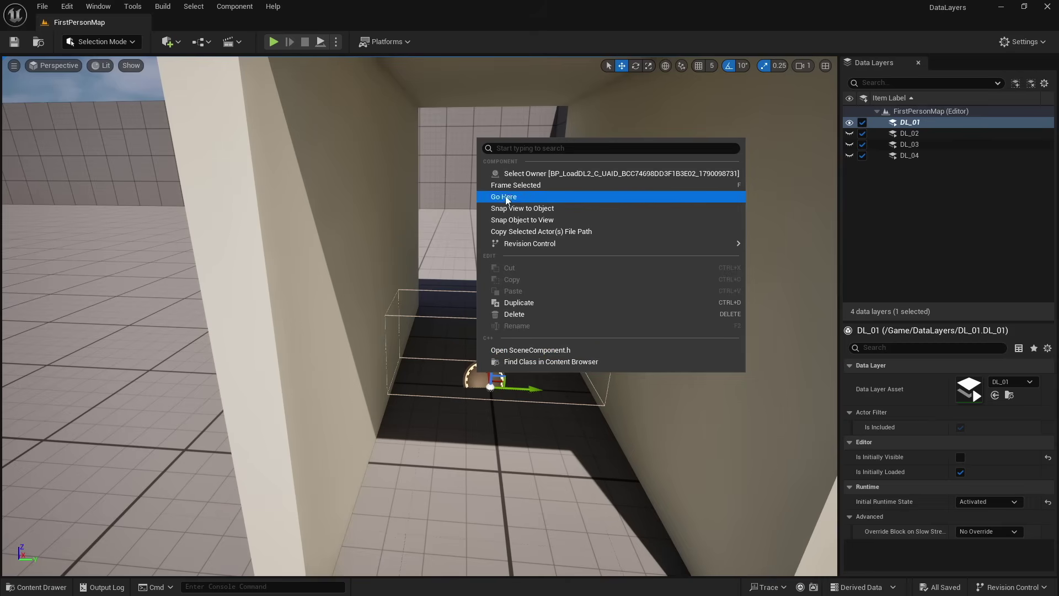
click(483, 381)
right_click(483, 381)
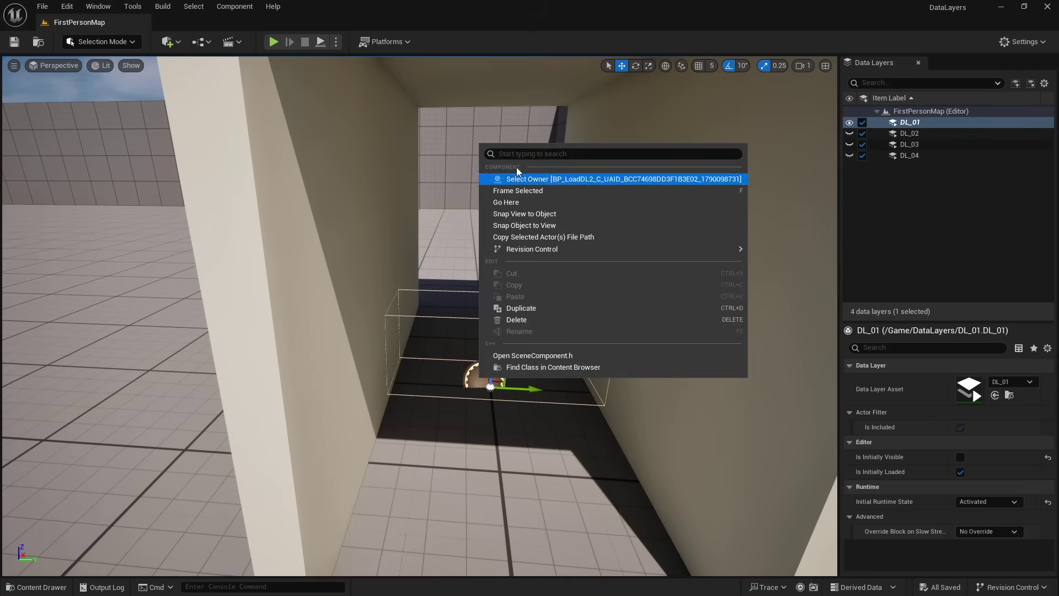
click(492, 178)
right_click(480, 373)
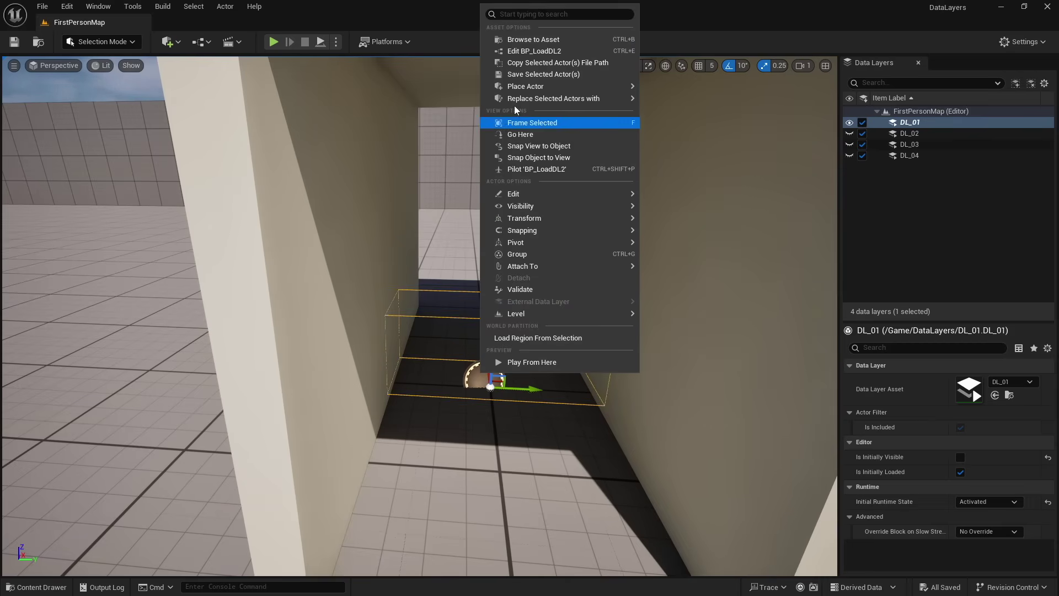
click(522, 55)
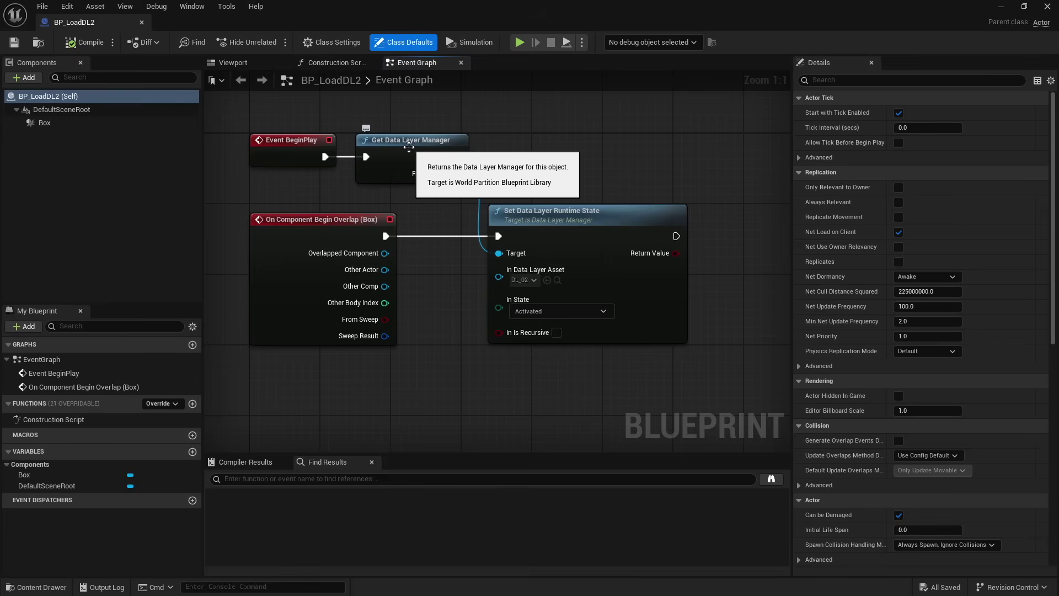
click(336, 236)
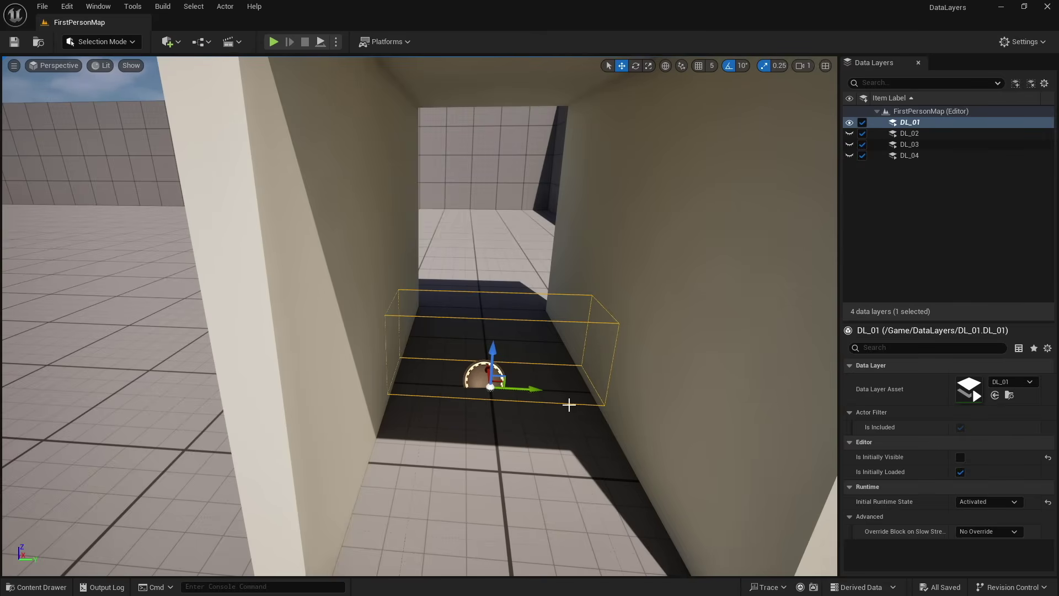
Step: Back in the level, make the DL_02 data layer visible in the editor
key(s)
right_drag(578, 419, 417, 363)
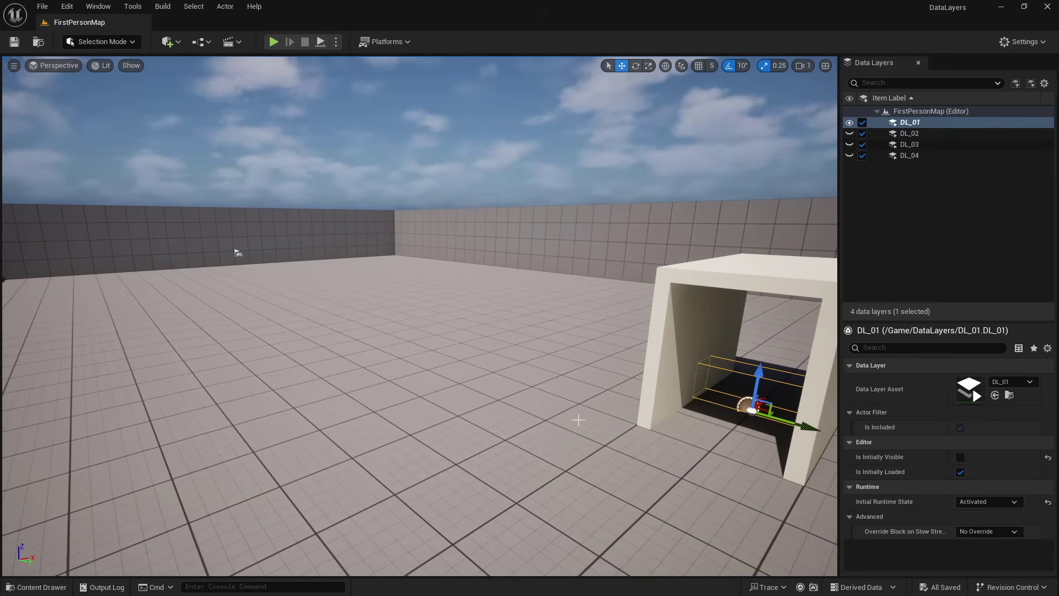
click(850, 134)
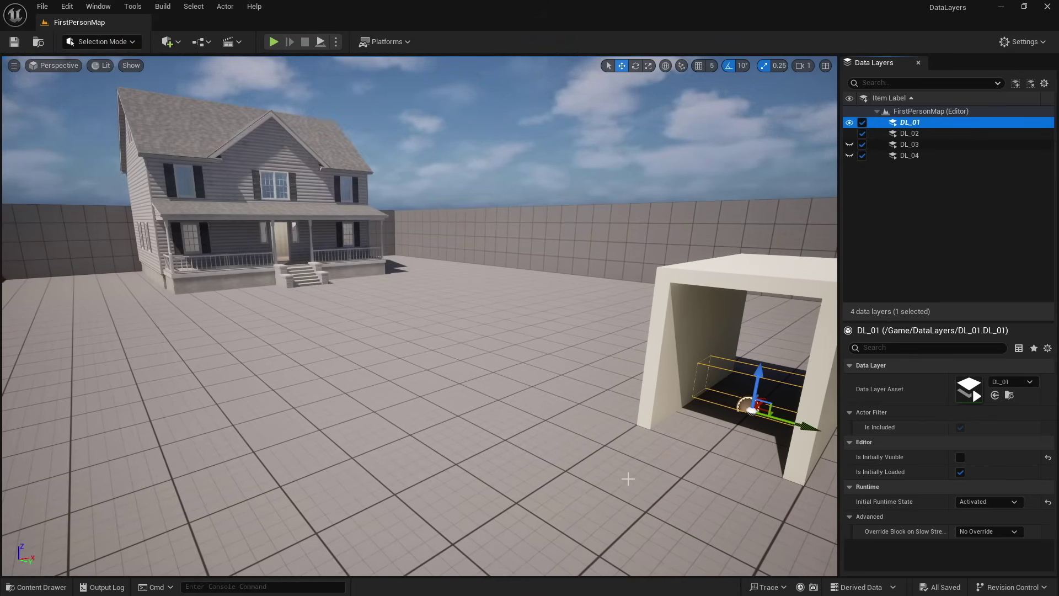
Step: Examine the exterior and the empty interior rooms of the house belonging to DL_02
right_drag(628, 478, 410, 450)
key(w)
key(d)
key(w)
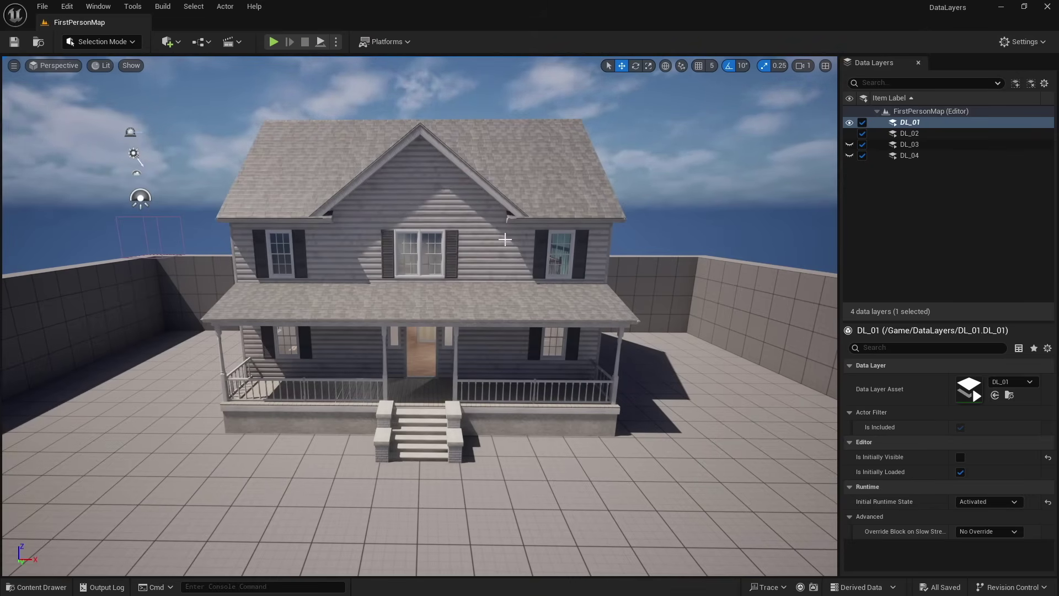
right_drag(540, 463, 534, 371)
key(s)
right_drag(517, 309, 549, 339)
key(w)
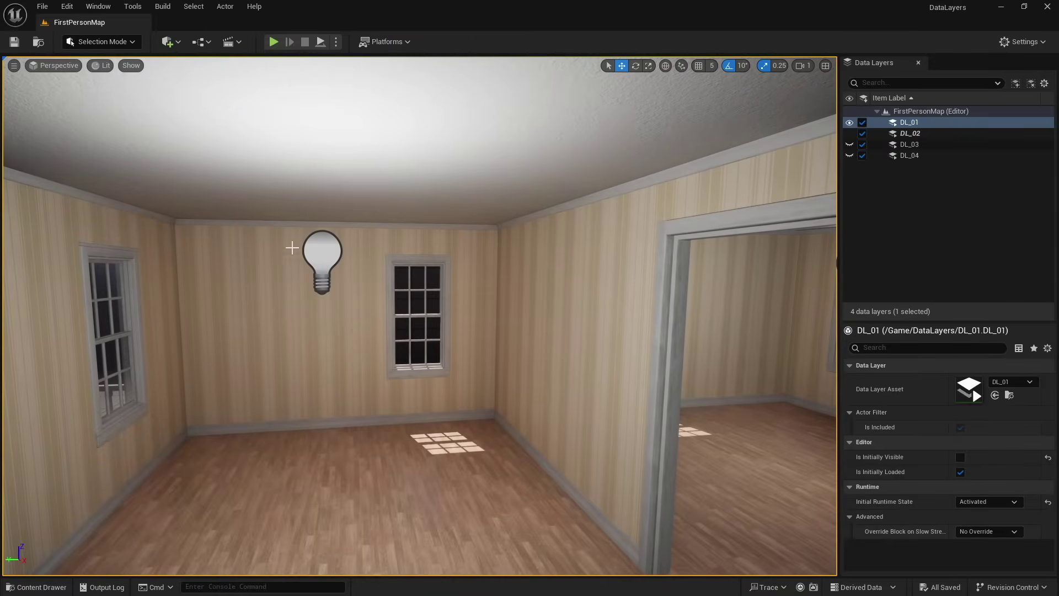
Step: Select the trigger actor on the house's staircase and toggle the DL_02 layer's visibility off and back on
right_drag(323, 254, 367, 253)
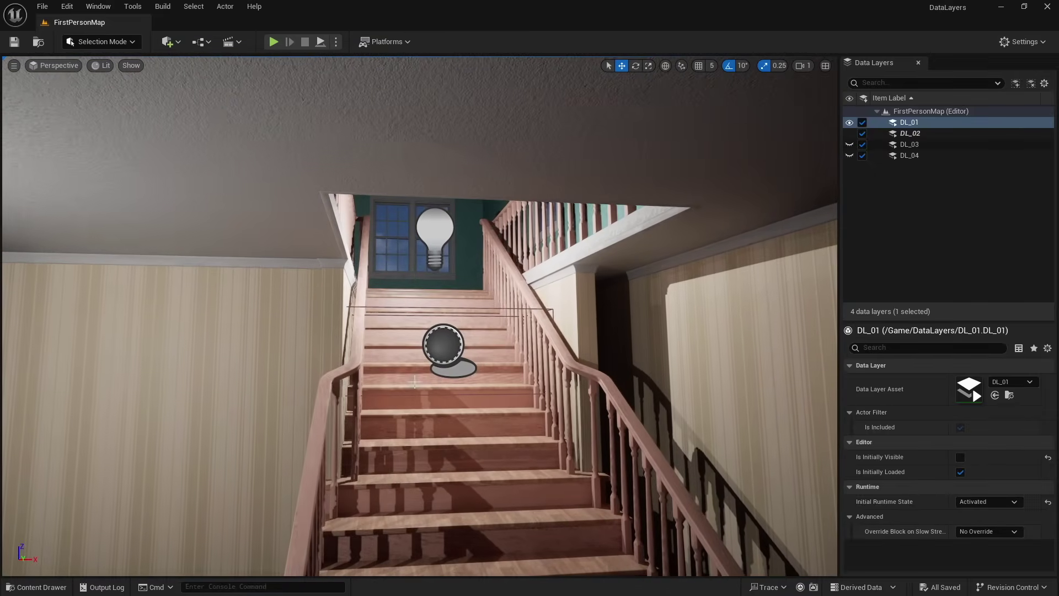
click(438, 346)
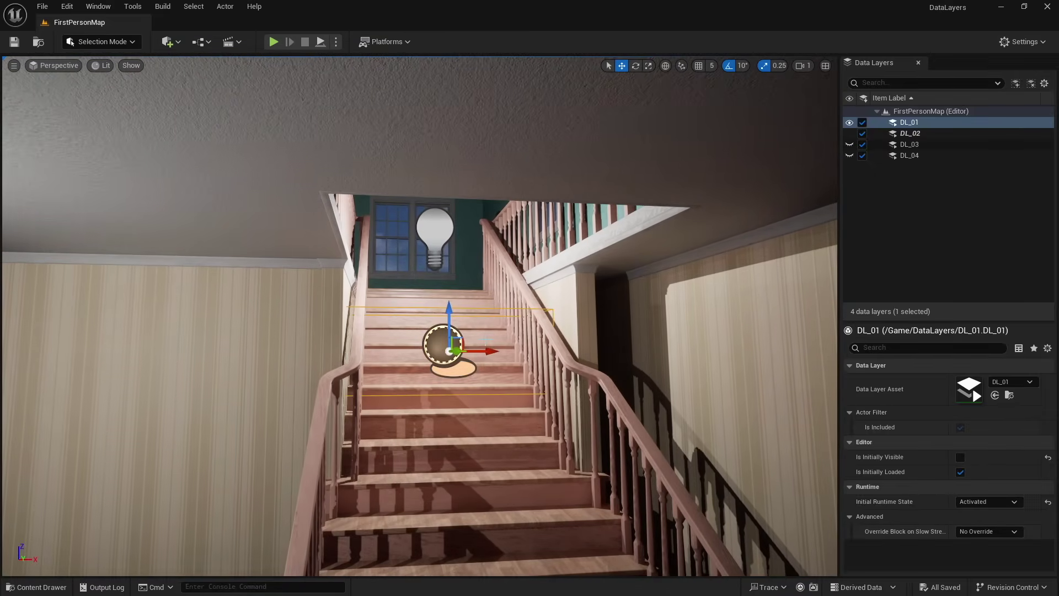
click(849, 133)
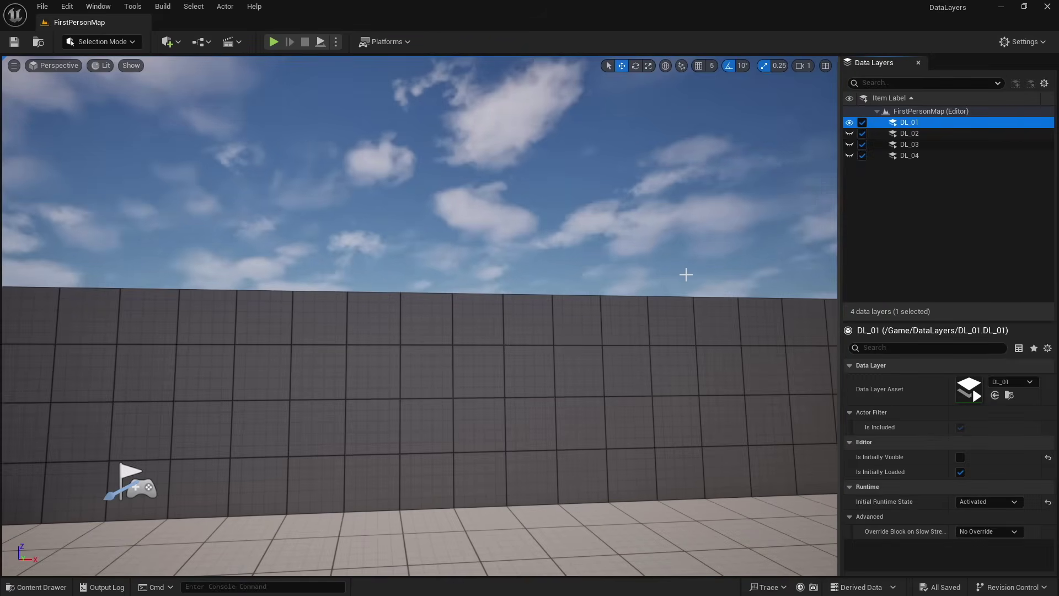
click(850, 133)
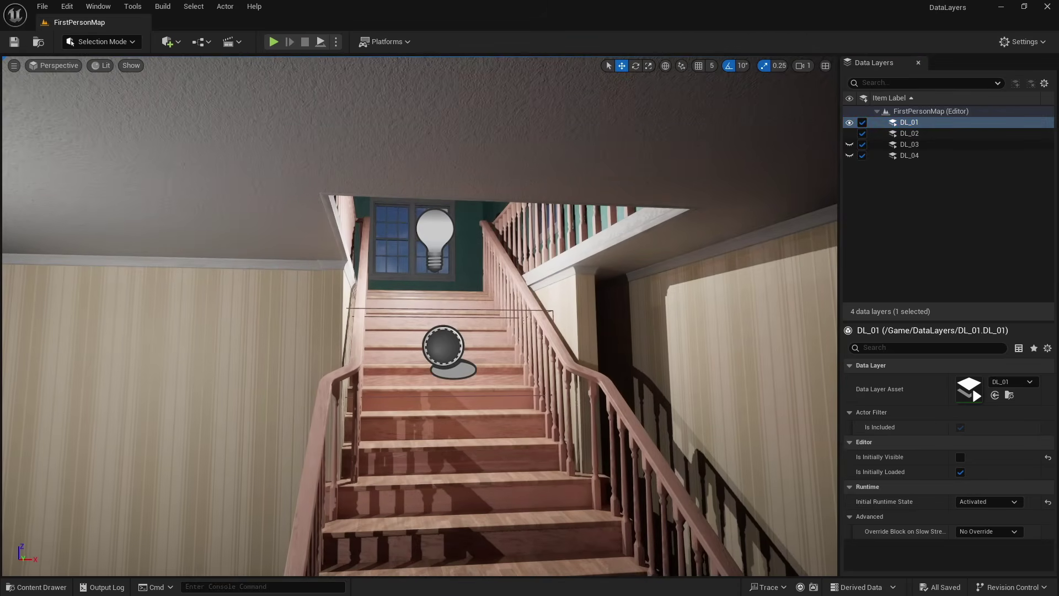
Step: Make the DL_03 data layer visible in the editor
right_drag(419, 315, 444, 257)
key(w)
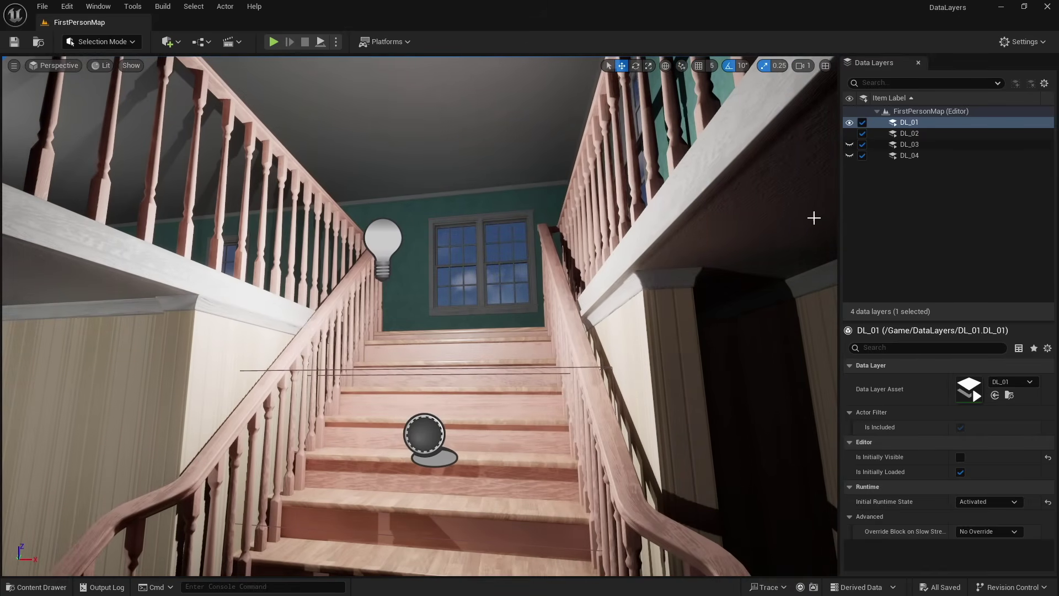
right_drag(542, 409, 397, 425)
key(s)
right_drag(419, 315, 408, 312)
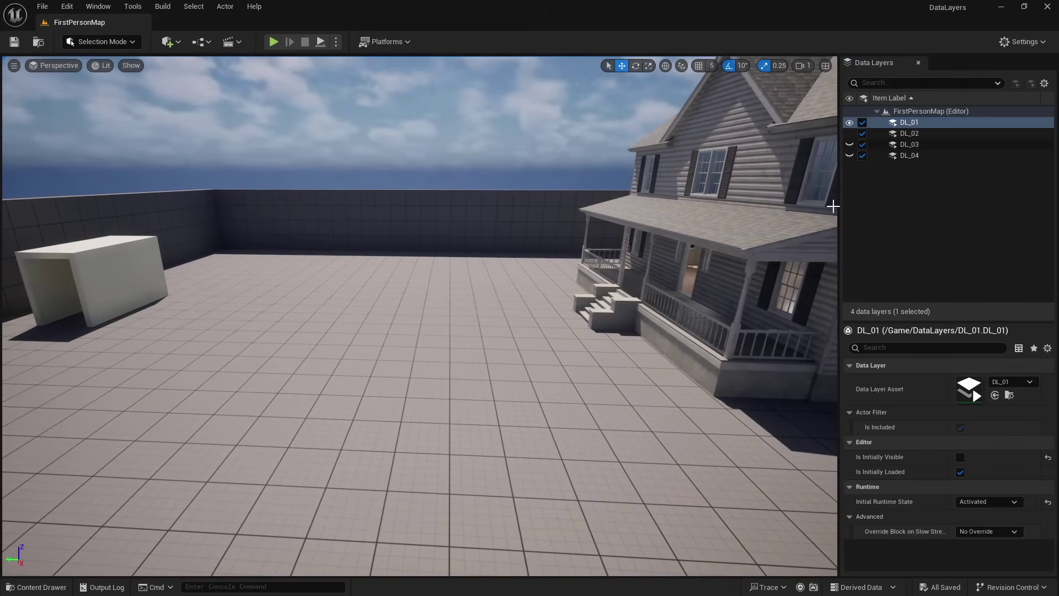
click(849, 144)
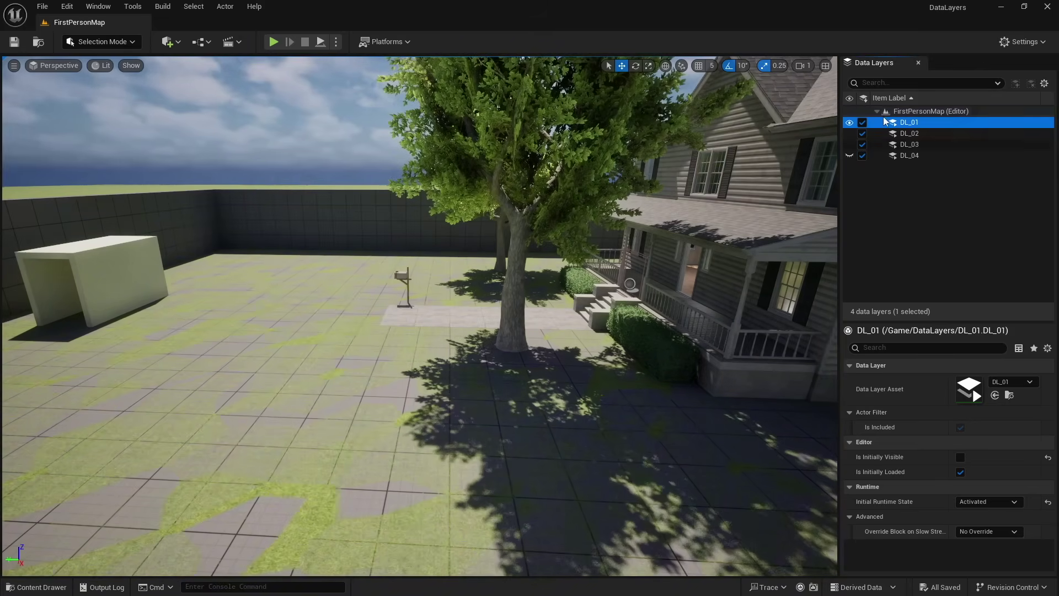
Step: Hide the DL_01 data layer and view the house and its front yard without the walled arena
click(849, 122)
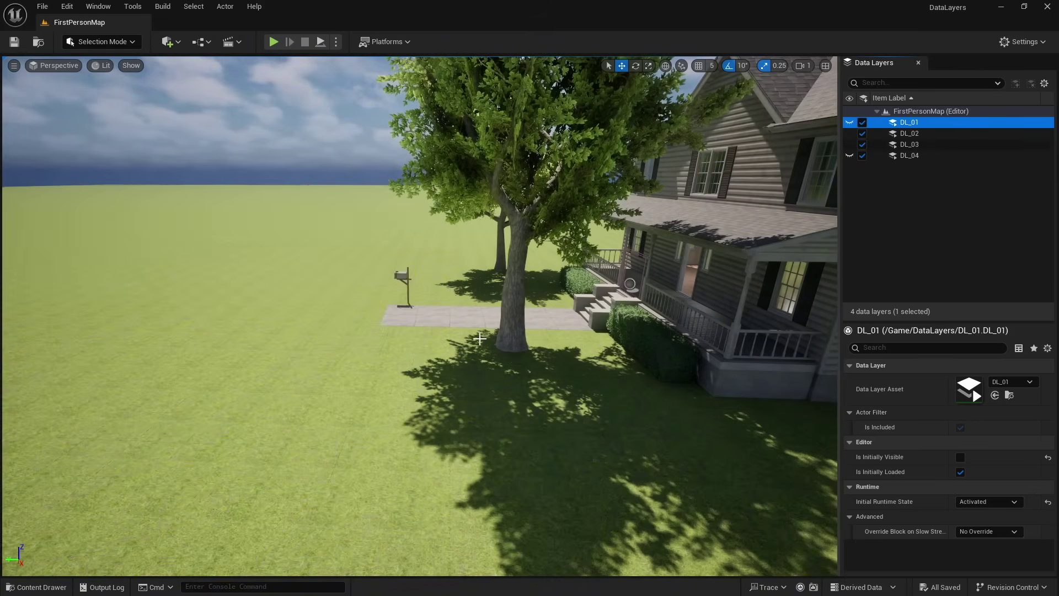
key(s)
right_drag(664, 377, 833, 372)
key(a)
key(a)
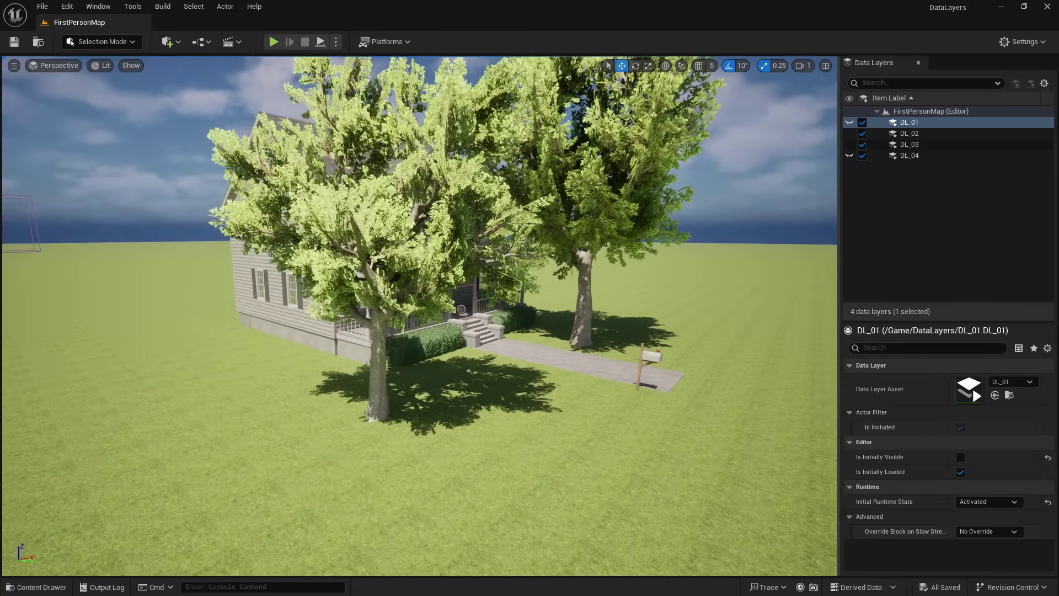
Step: Hide the DL_02 data layer and select the trigger actor between the hedges at the end of the walkway
click(851, 133)
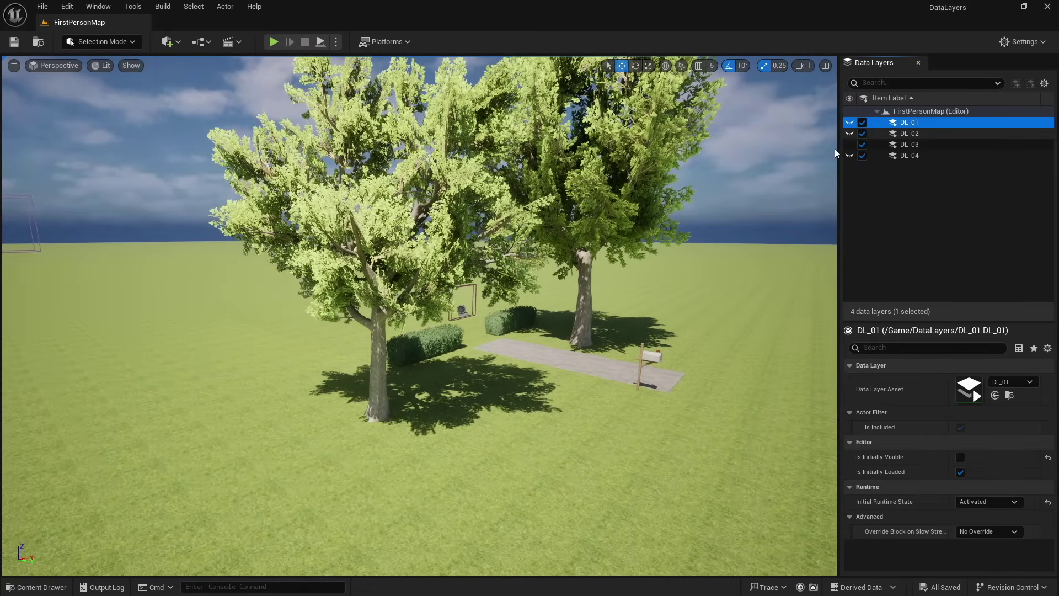
key(w)
mouse_move(661, 453)
right_down()
mouse_move(661, 438)
mouse_move(645, 466)
mouse_move(671, 459)
right_up()
click(546, 338)
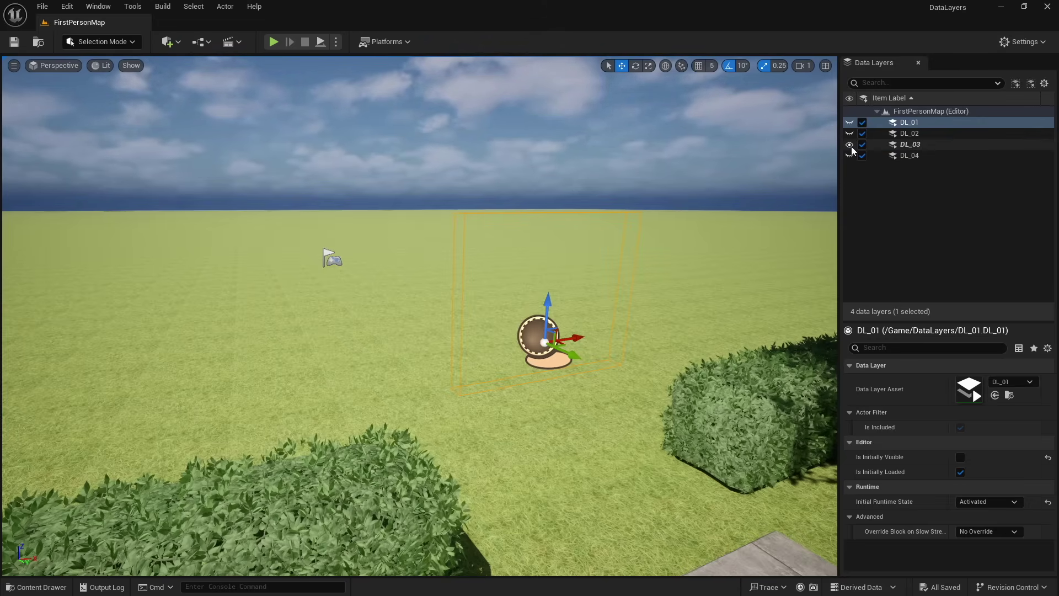
Step: Make DL_01 visible and toggle the DL_03 layer off and back on while viewing the trigger's surroundings
click(850, 122)
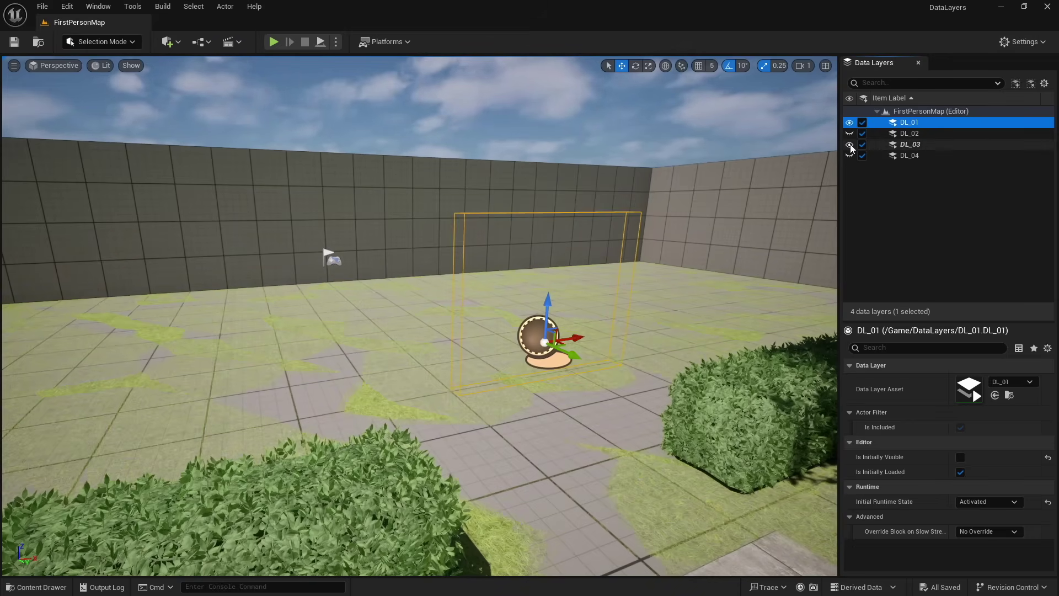
click(850, 144)
right_drag(675, 387, 496, 386)
key(w)
key(w)
key(w)
mouse_move(496, 325)
right_down()
mouse_move(827, 259)
mouse_move(505, 320)
right_up()
click(849, 144)
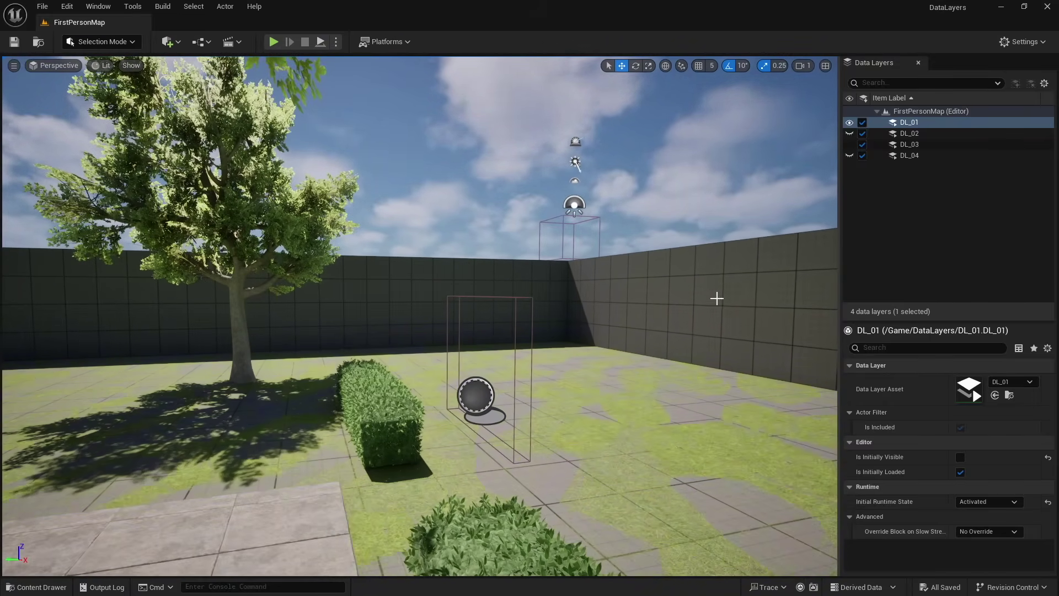
Step: Show DL_02 in place of DL_01, and make the DL_04 data layer visible inside the house's ground floor
click(849, 133)
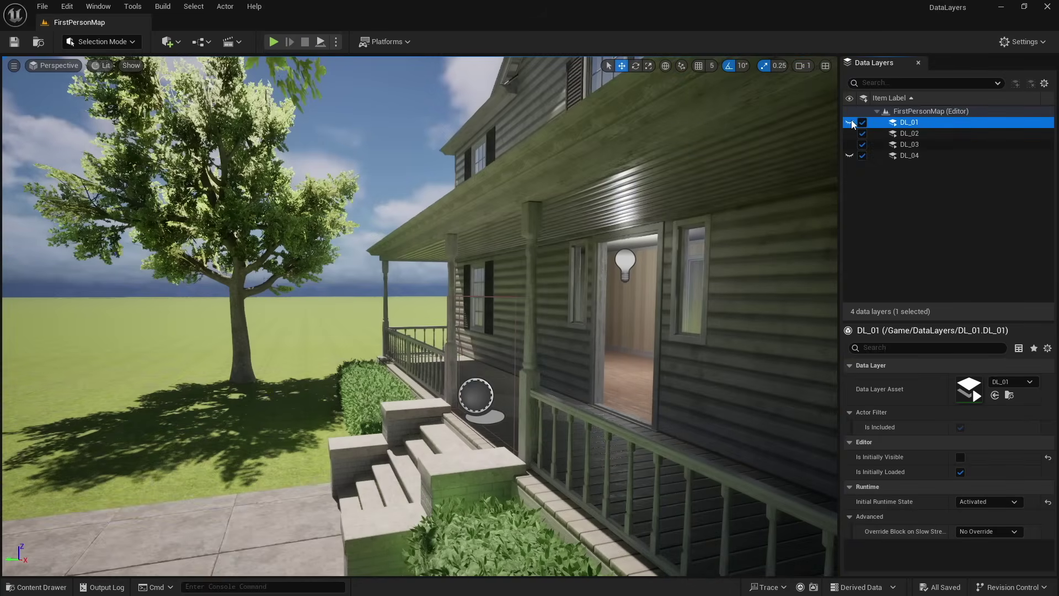
mouse_move(619, 231)
right_down()
mouse_move(678, 259)
mouse_move(733, 231)
mouse_move(618, 233)
right_up()
key(w)
key(s)
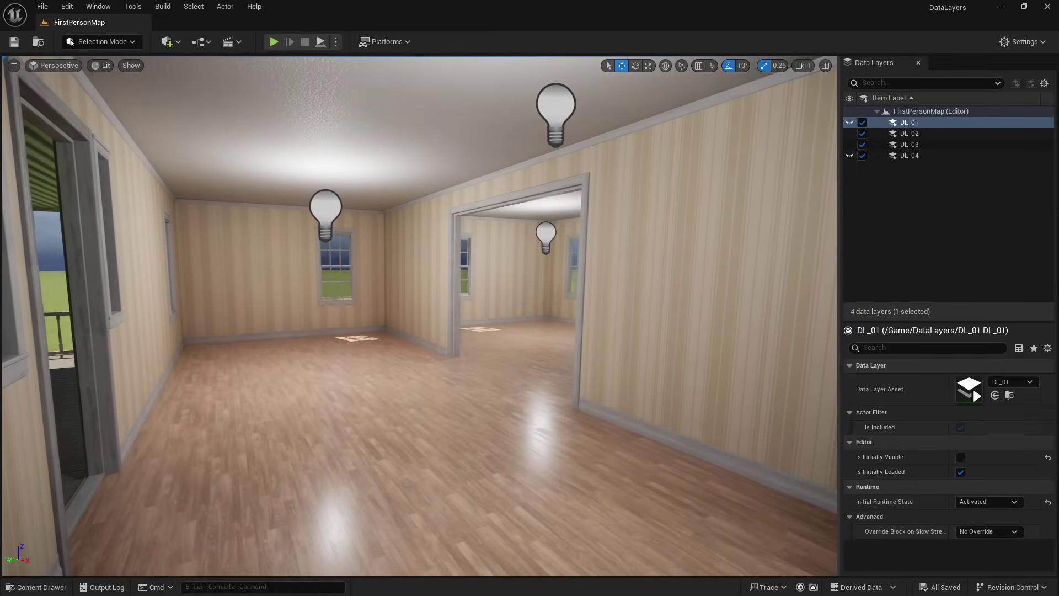
right_drag(278, 256, 584, 404)
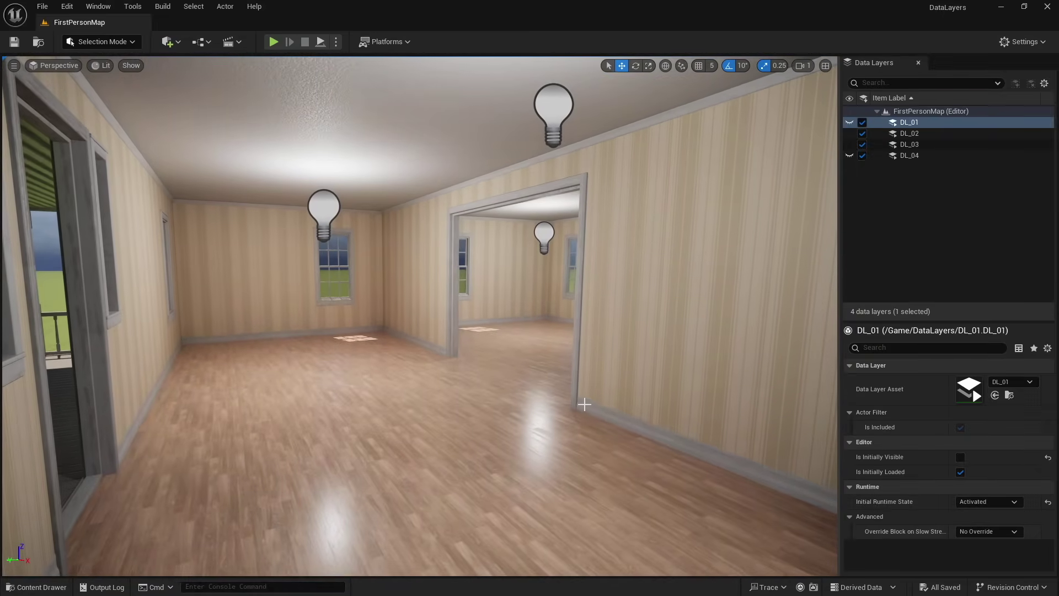
click(850, 155)
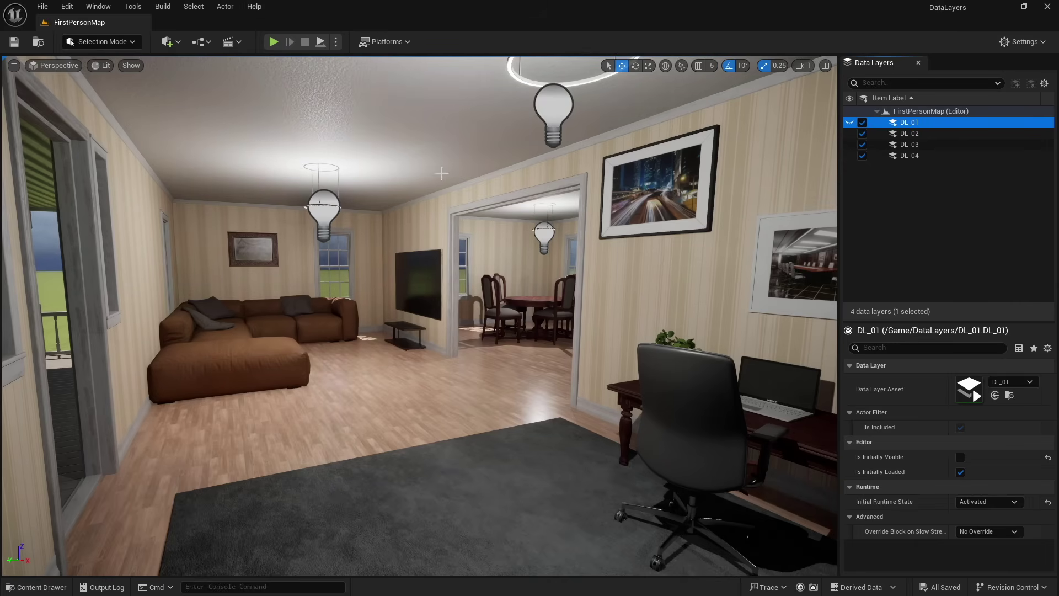
Step: Play the level in the editor and walk across the walled arena to the box-shaped passage and on into the house
click(273, 41)
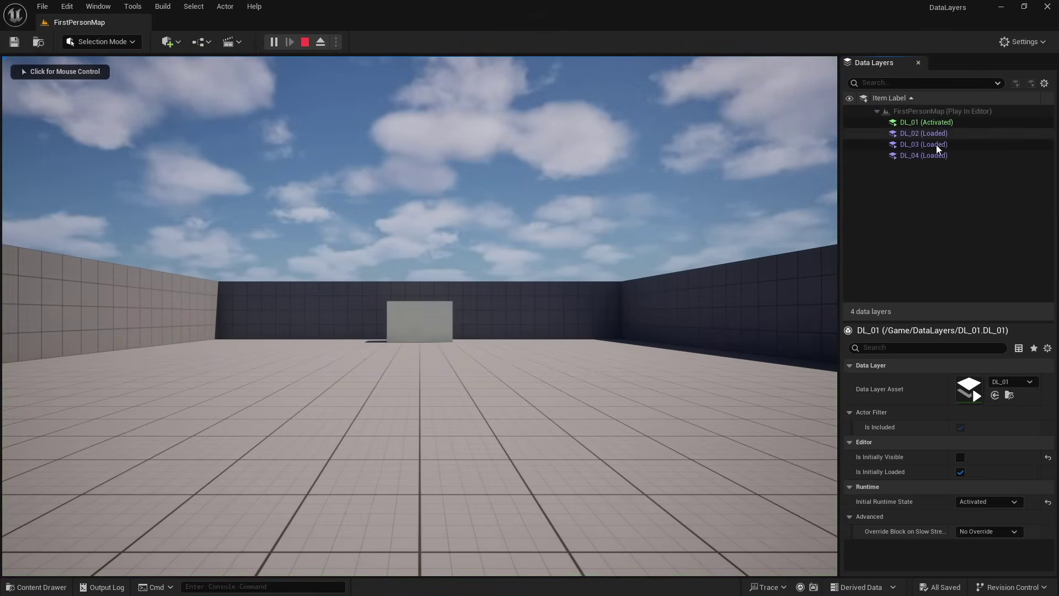
key(w)
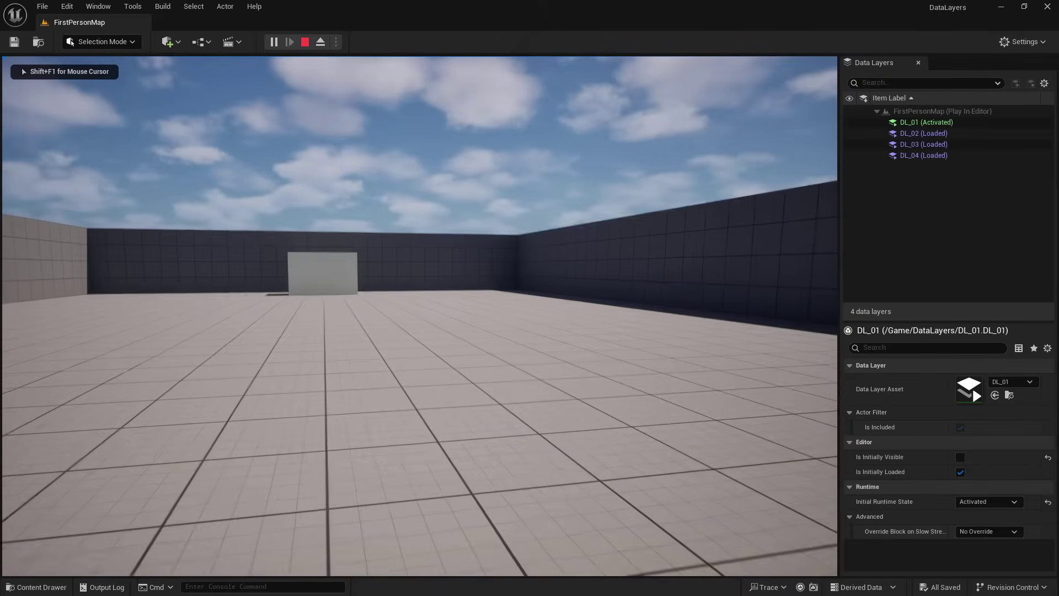
key(w)
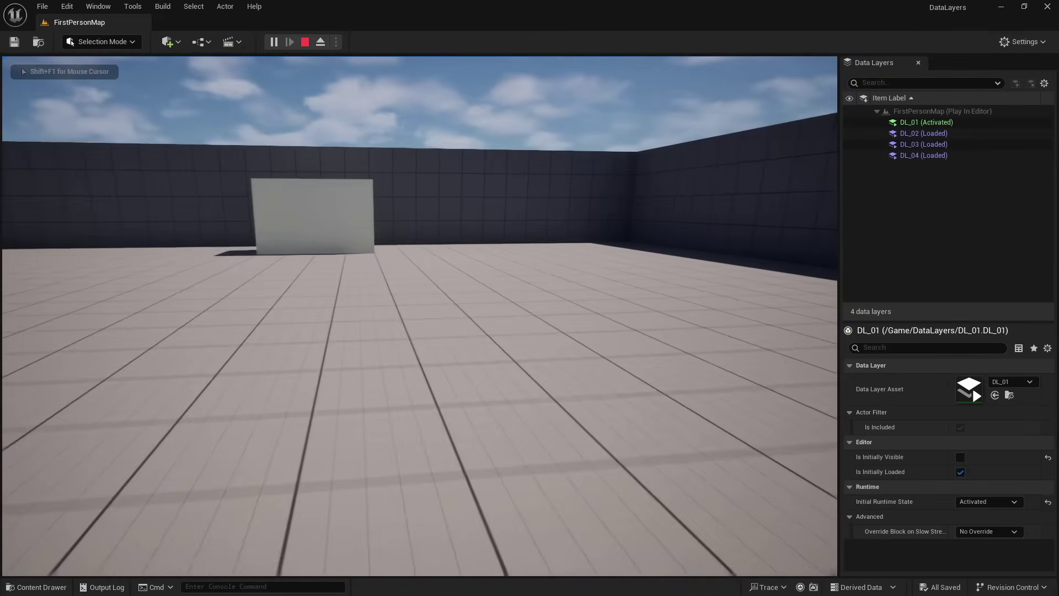
key(w)
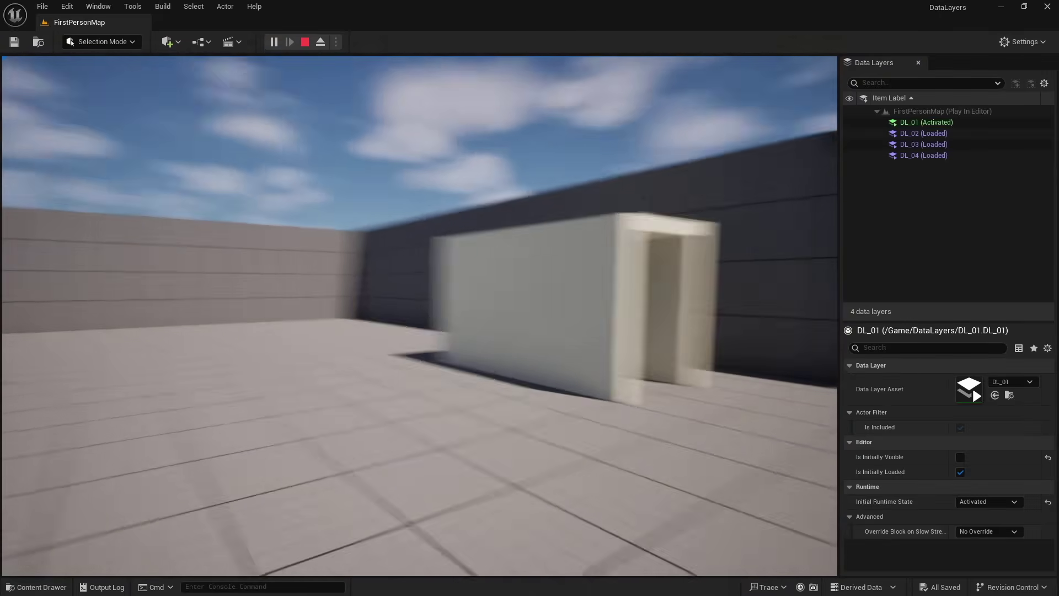
key(w)
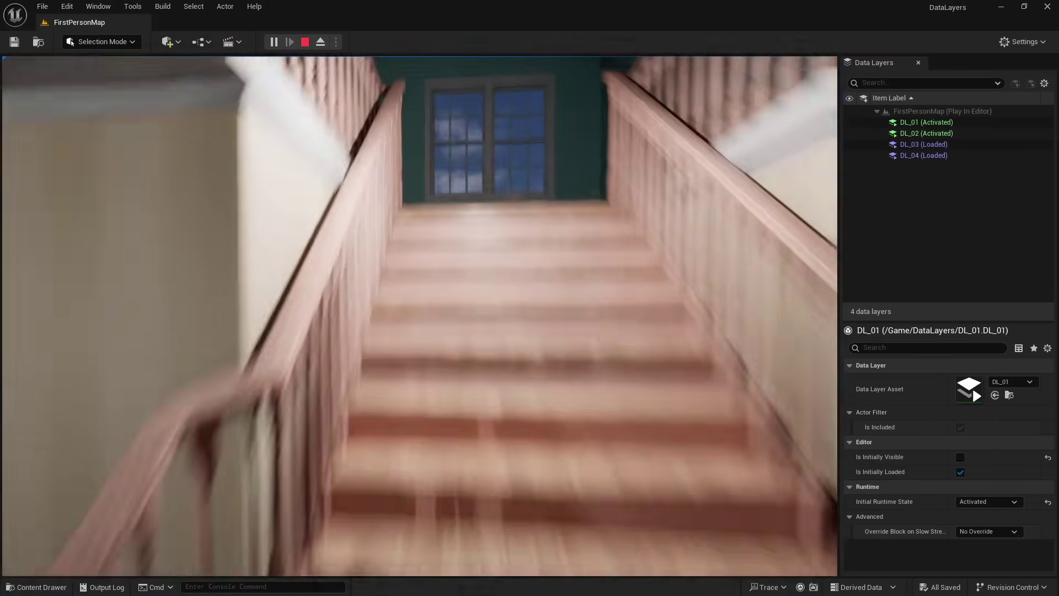
Step: Walk through the house's front door, explore the furnished ground-floor rooms, and end the play session
key(w)
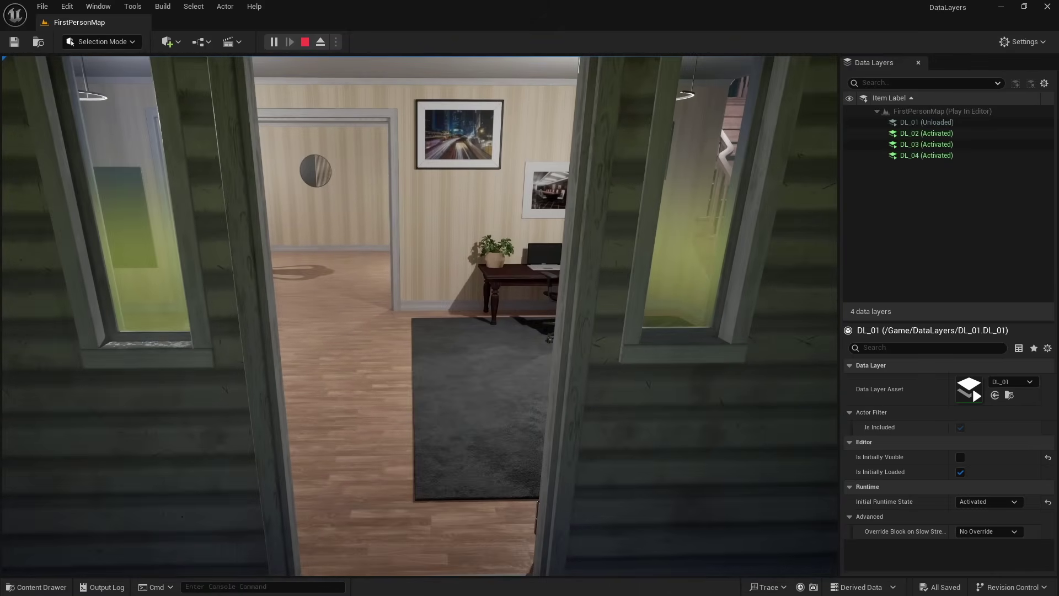
key(w)
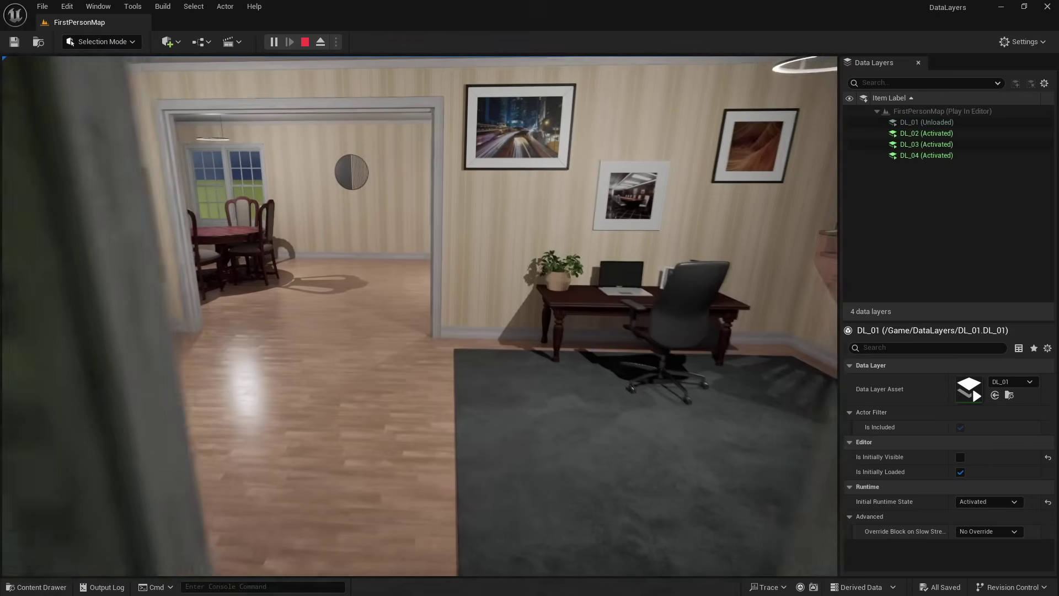
key(w)
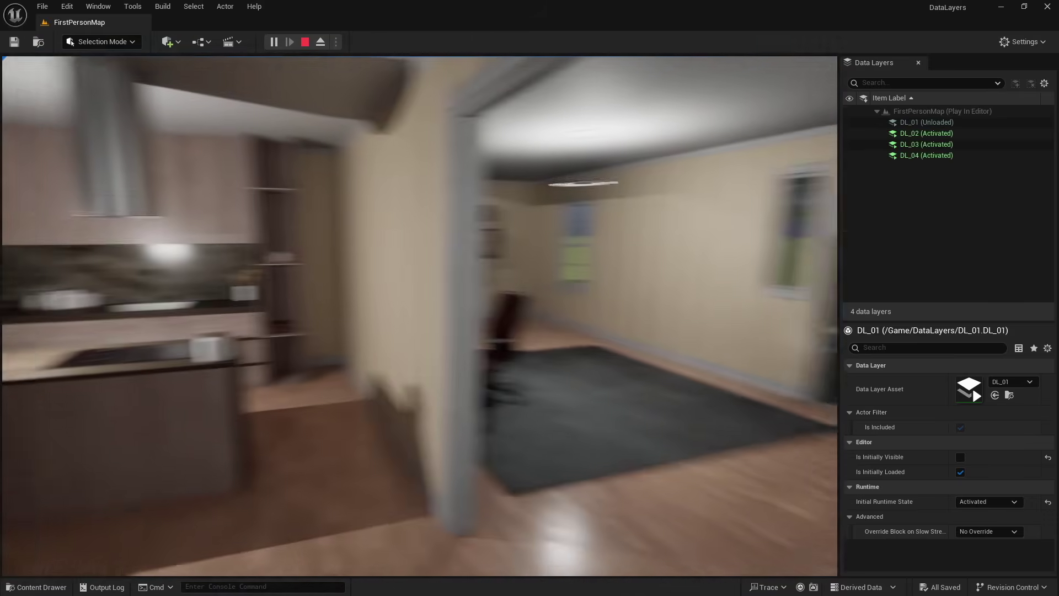
key(w)
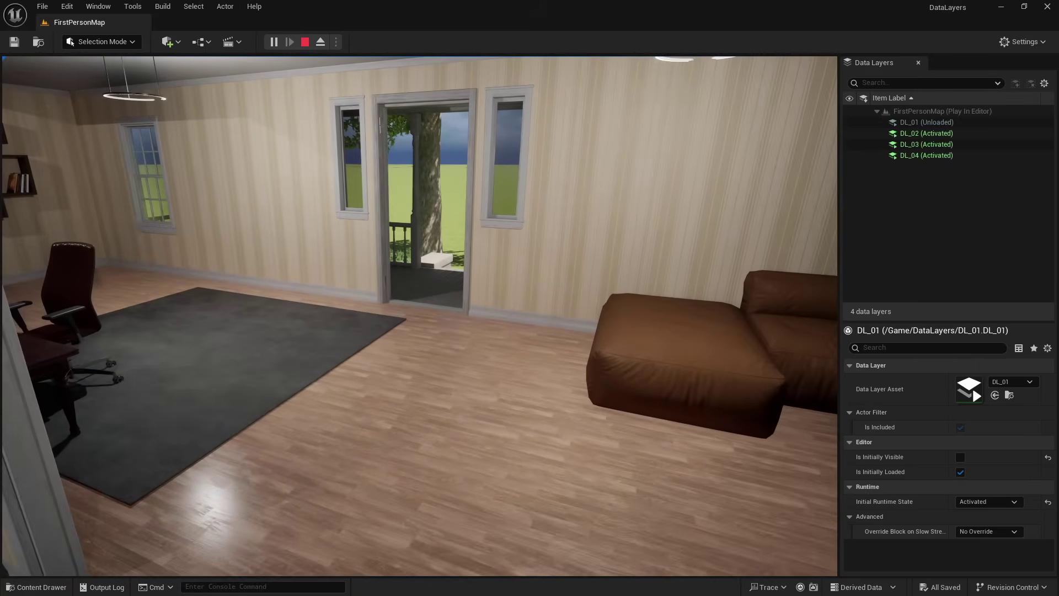
key(Escape)
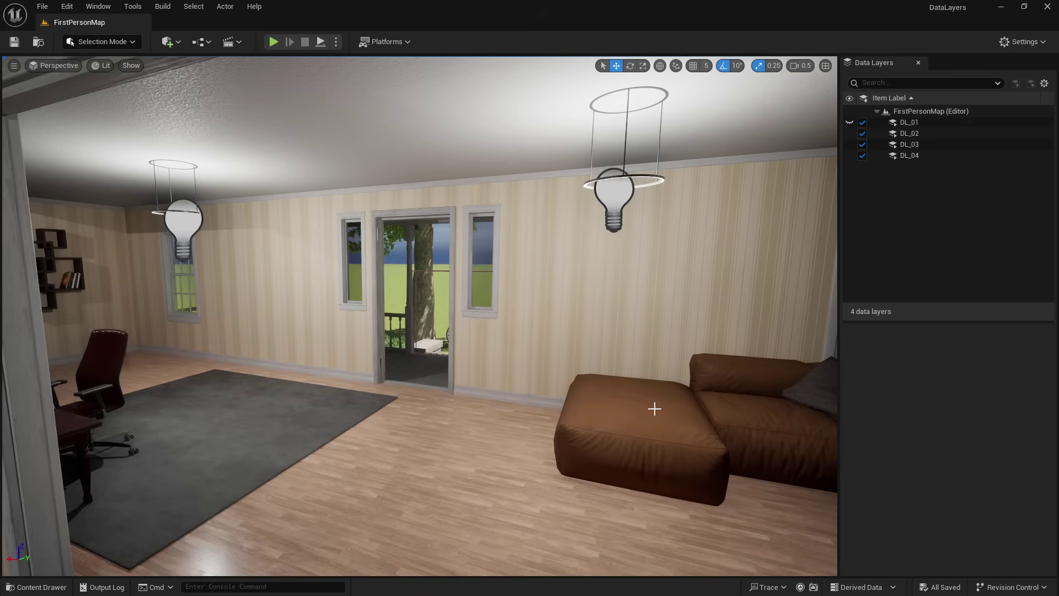
Step: Examine the empty green-walled rooms on the house's upper floor
right_drag(661, 437, 34, 408)
key(w)
key(w)
key(w)
right_drag(419, 316, 204, 336)
right_drag(584, 436, 683, 435)
key(s)
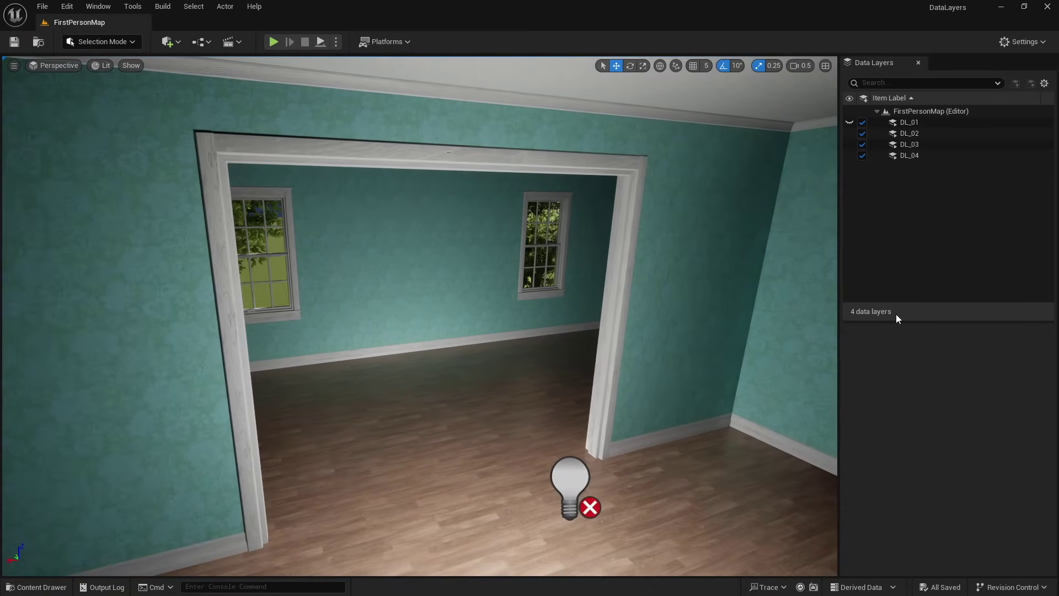
Step: Create a new data layer with an asset named DL_05, saved in the Content/DataLayers folder
right_click(906, 187)
mouse_move(905, 224)
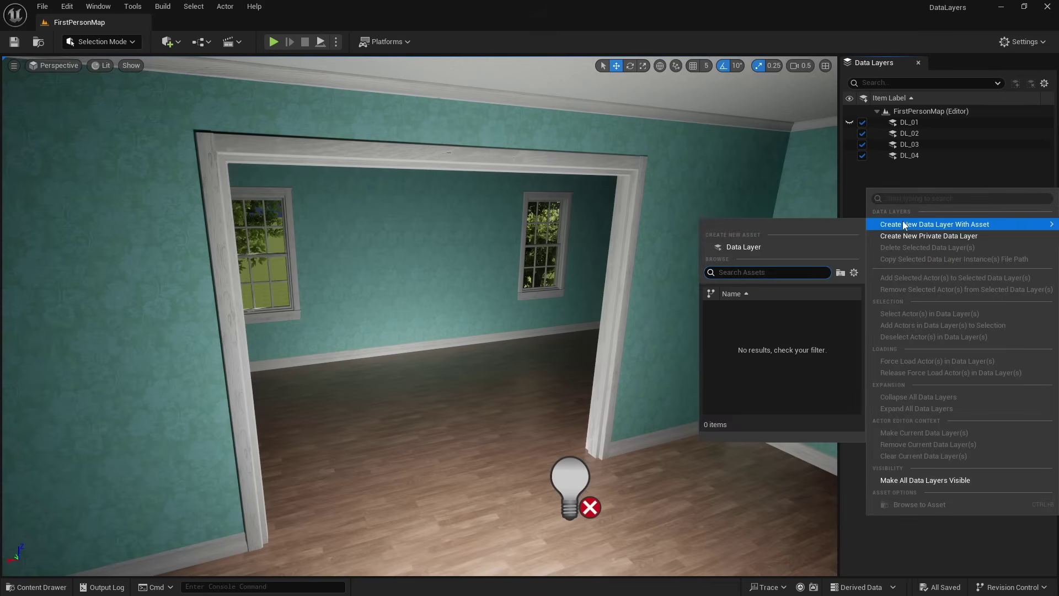
click(740, 248)
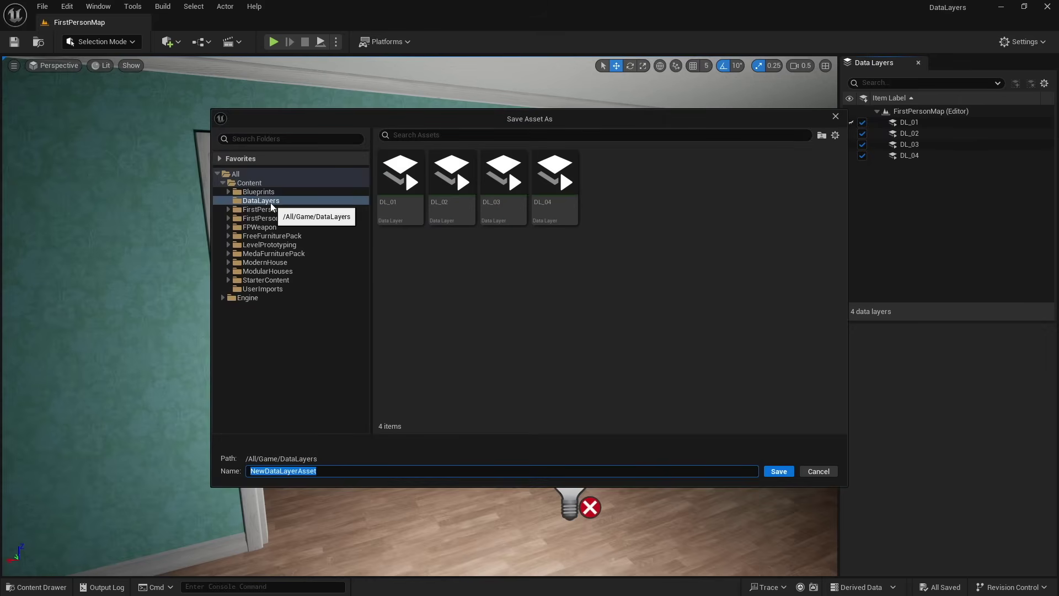
click(251, 183)
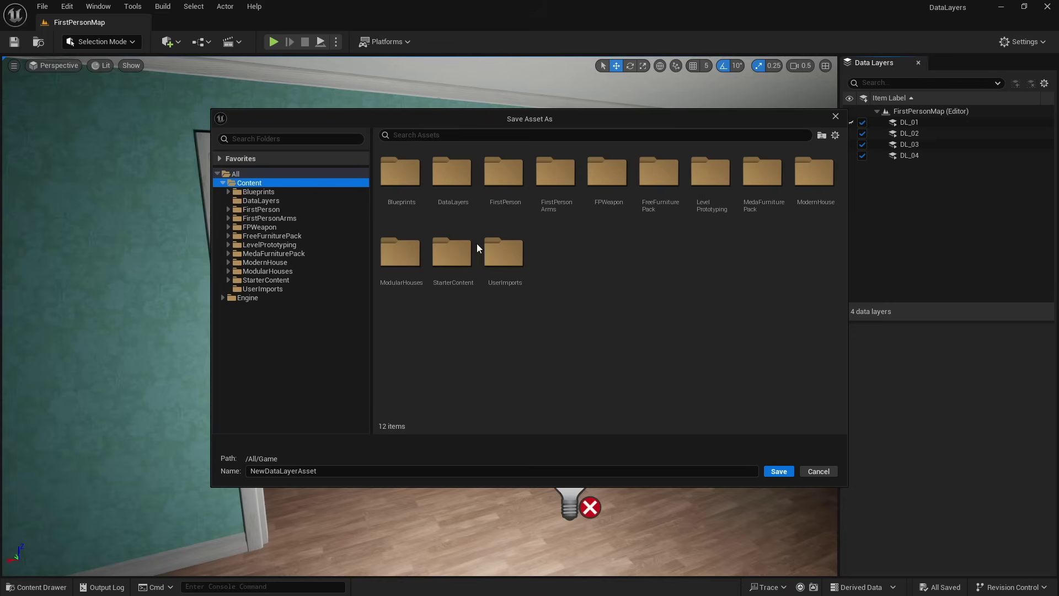
double_click(454, 204)
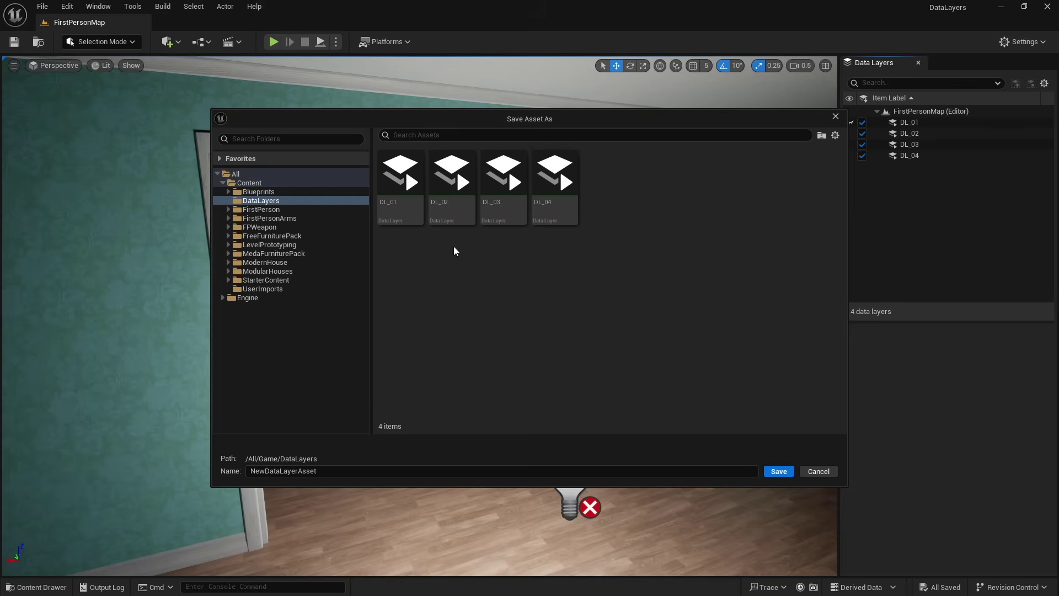
double_click(344, 472)
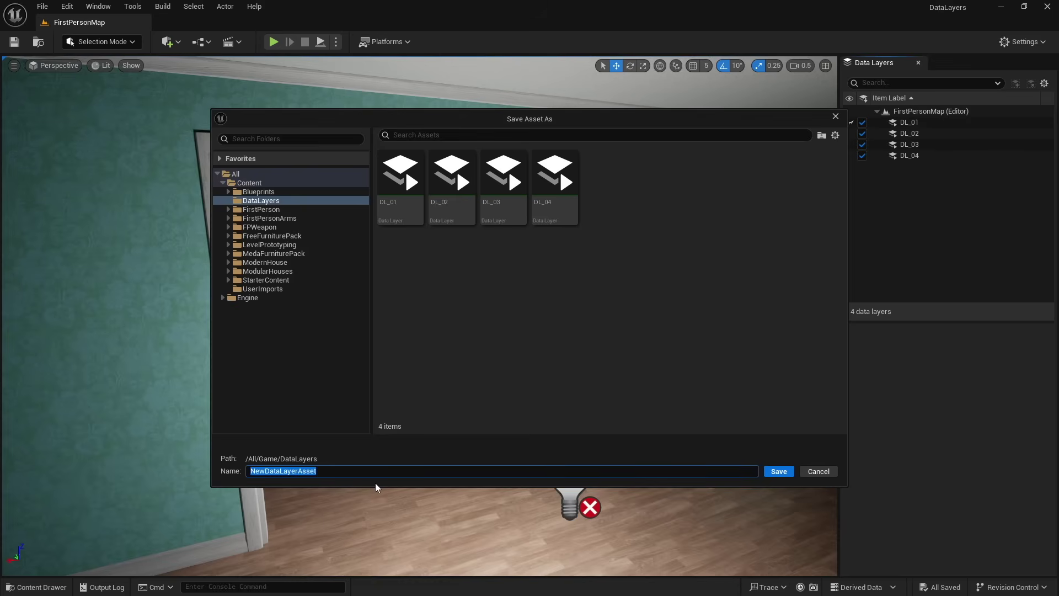
text(DL_05)
key(Return)
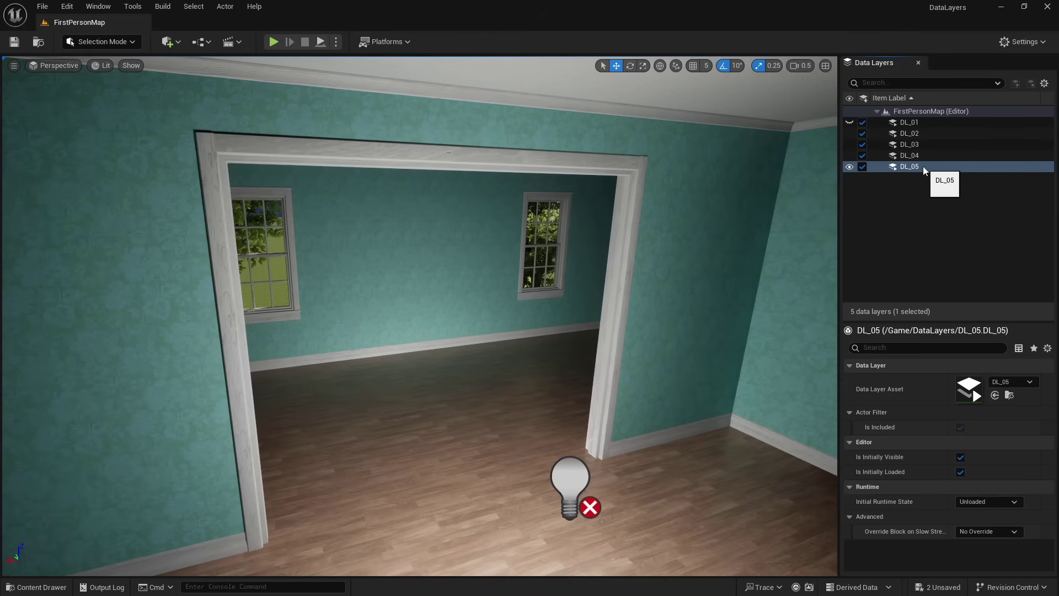
Step: Make DL_05 the current data layer and set its initial runtime state to Loaded
right_drag(419, 316, 453, 331)
key(s)
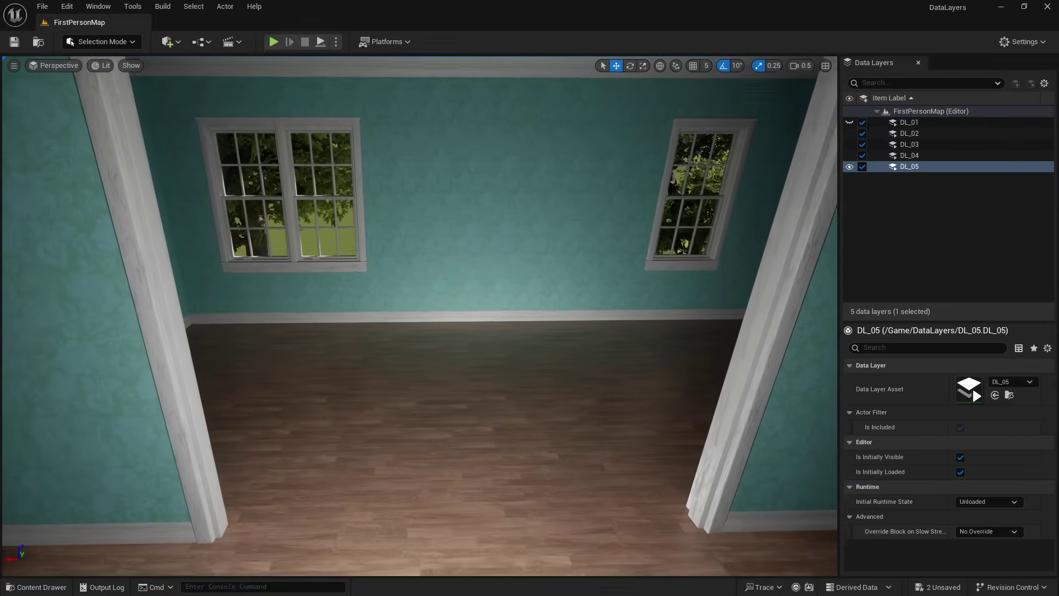
key(q)
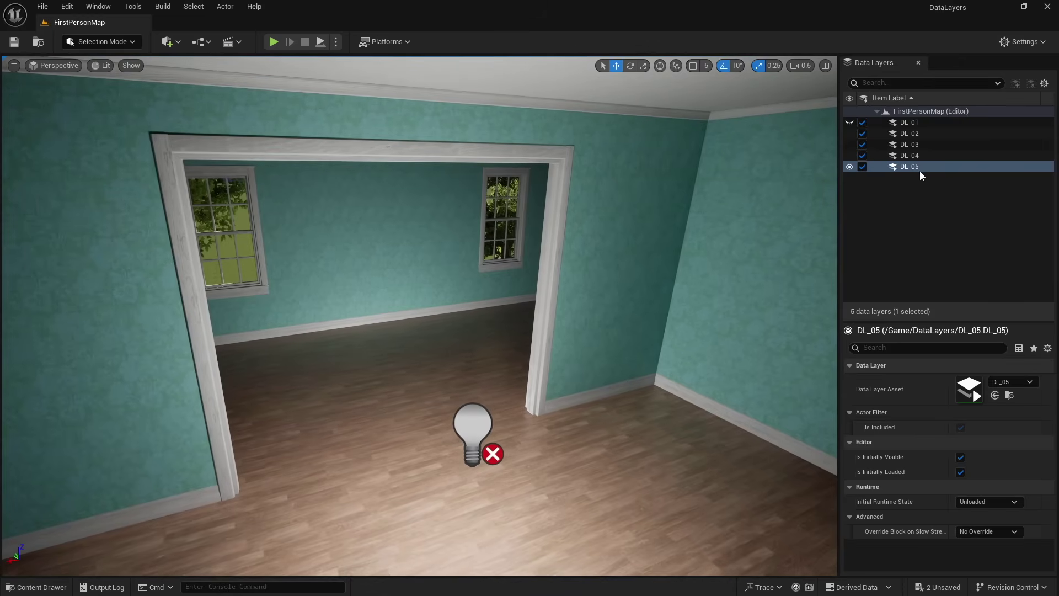
double_click(935, 167)
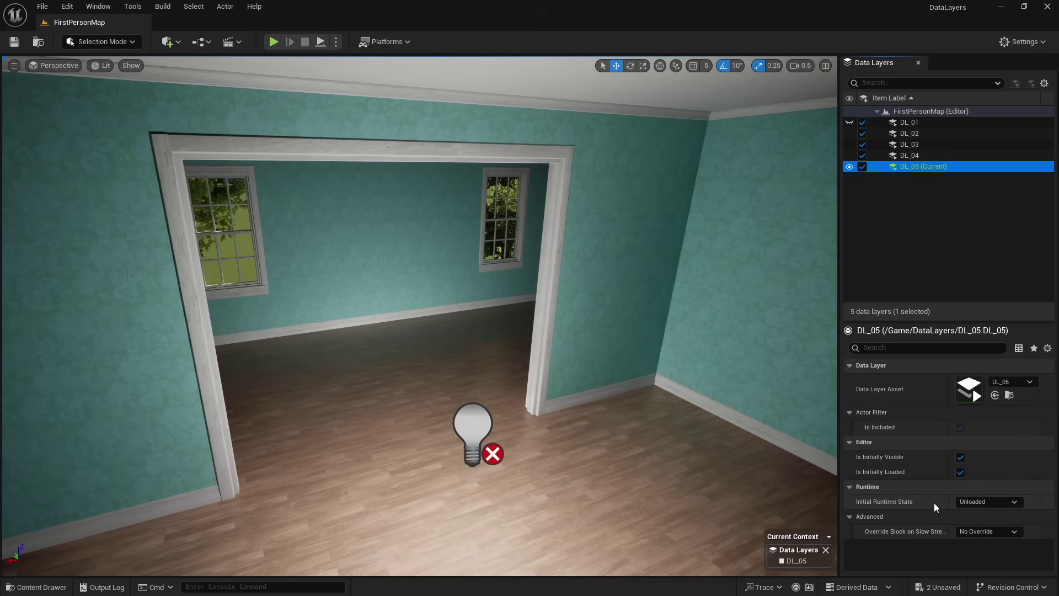
click(994, 501)
click(974, 516)
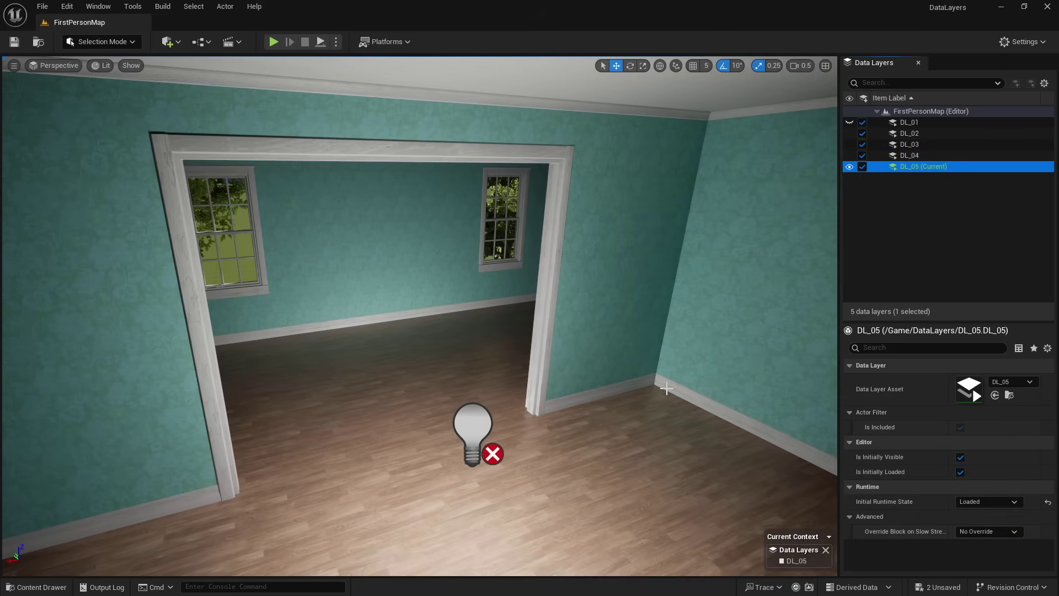
Step: Review the available Initial Runtime State options for the DL_05 layer
right_drag(667, 387, 602, 401)
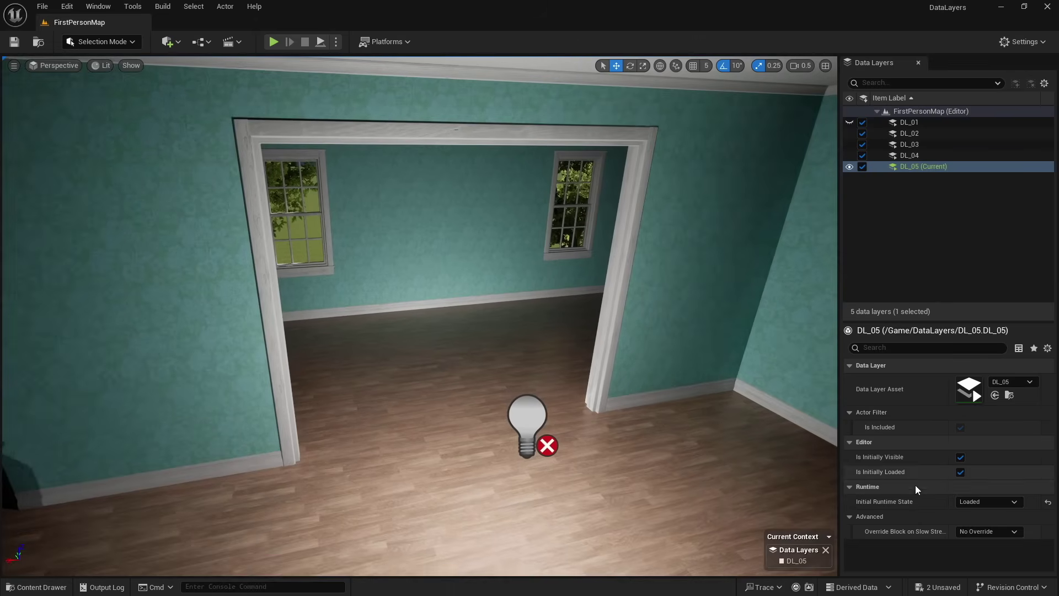
click(972, 502)
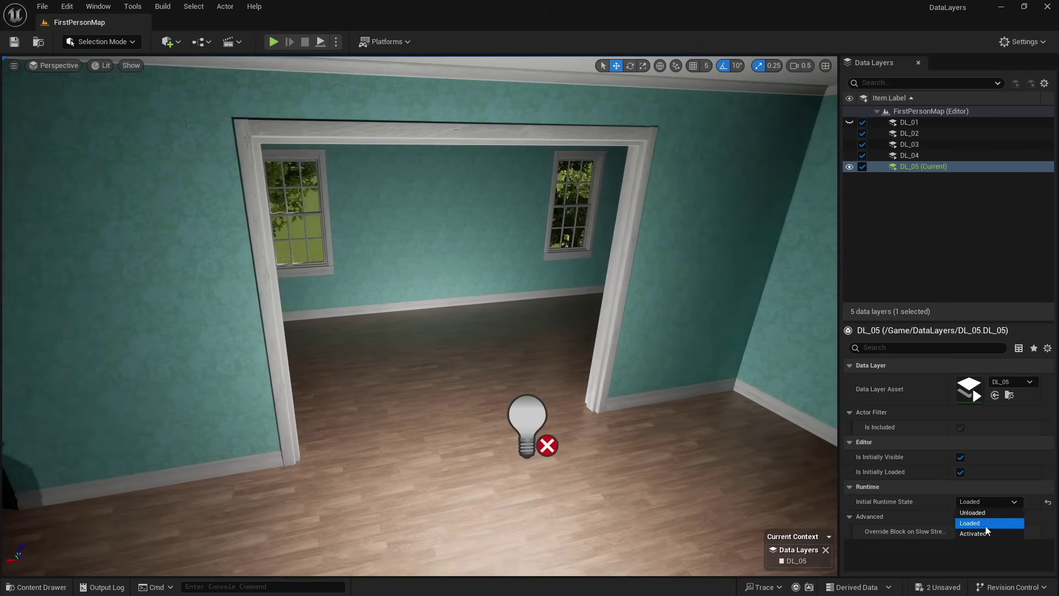
mouse_move(710, 471)
right_down()
mouse_move(653, 456)
mouse_move(712, 471)
right_up()
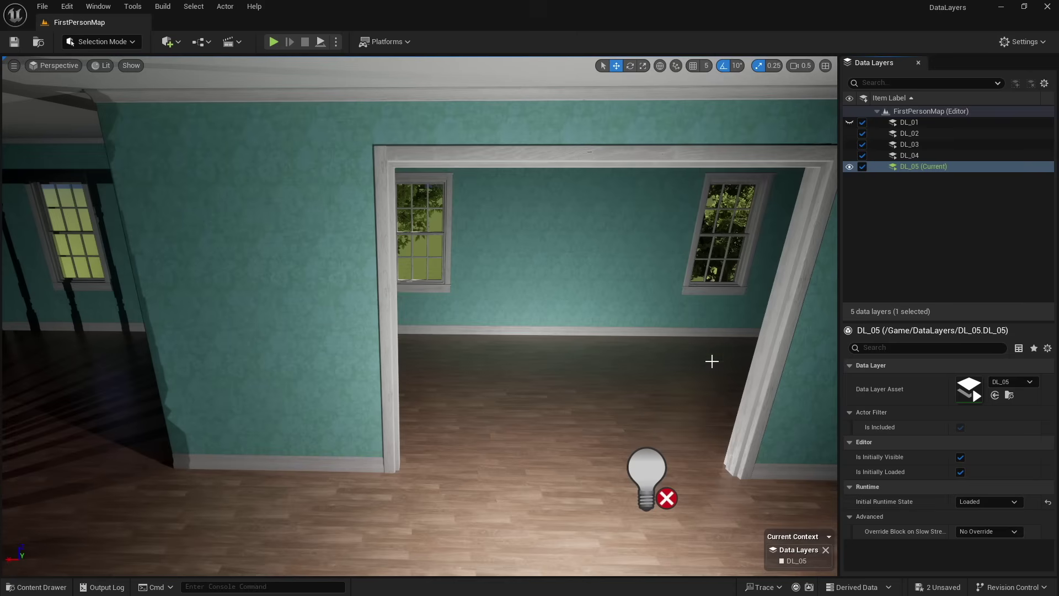
click(1001, 501)
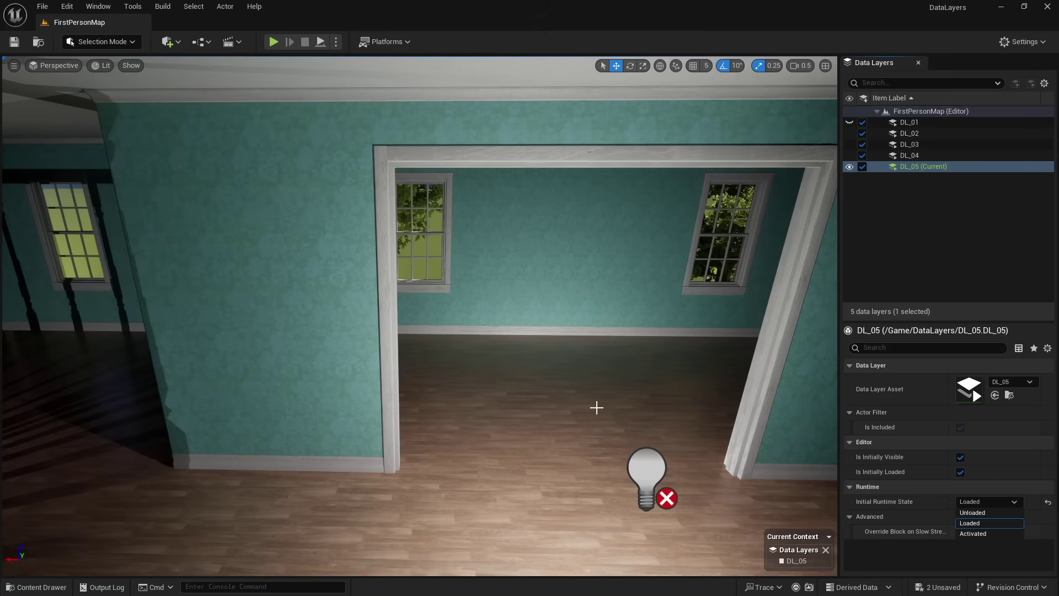
Step: Try Activated as DL_05's initial runtime state and set it back to Loaded
mouse_move(639, 398)
right_down()
mouse_move(566, 402)
mouse_move(722, 507)
mouse_move(648, 395)
right_up()
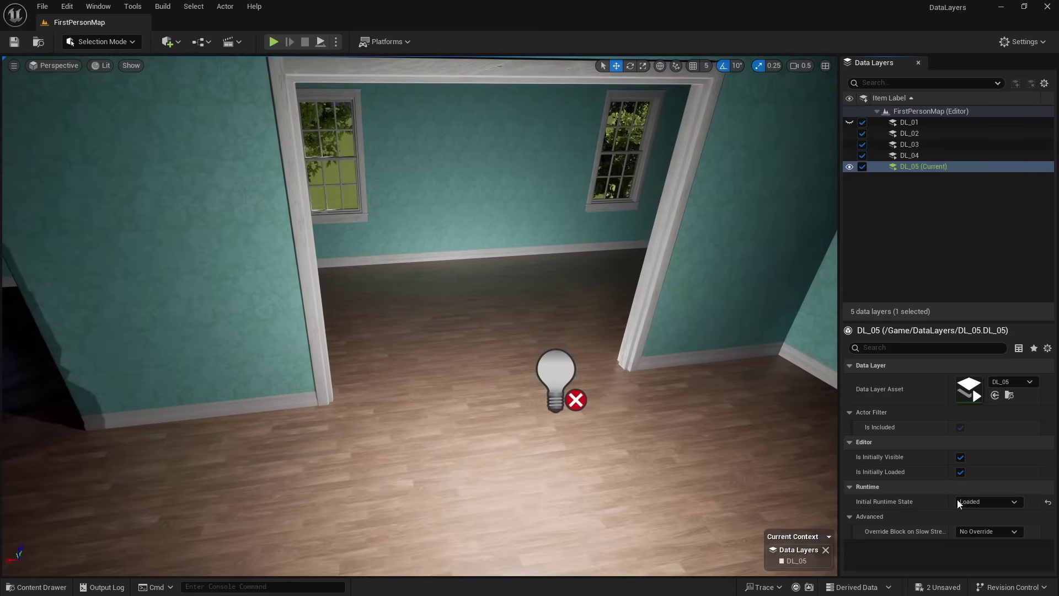
click(985, 502)
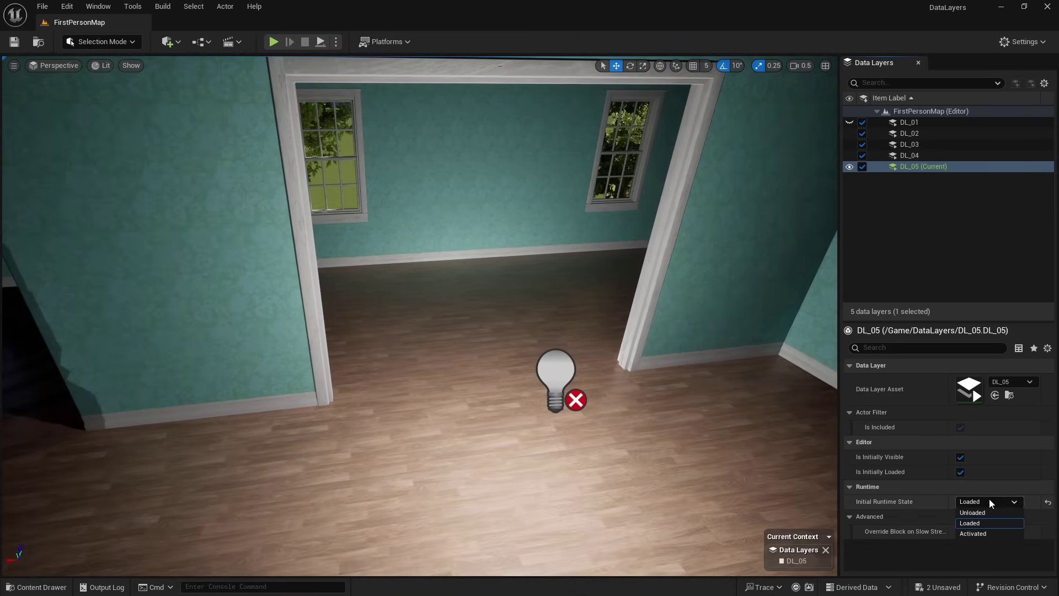
click(986, 532)
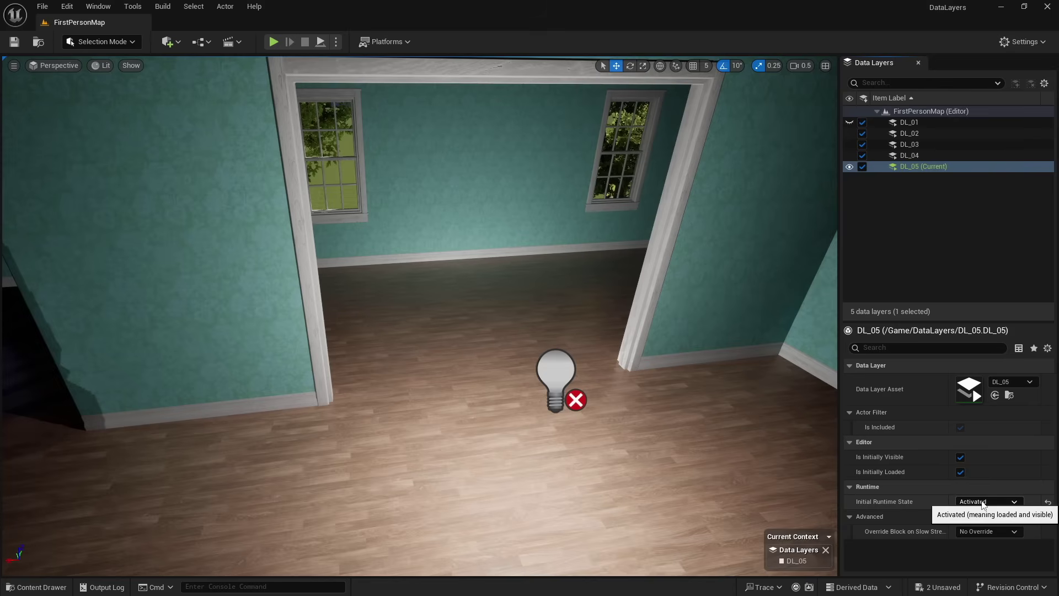
click(982, 502)
click(984, 521)
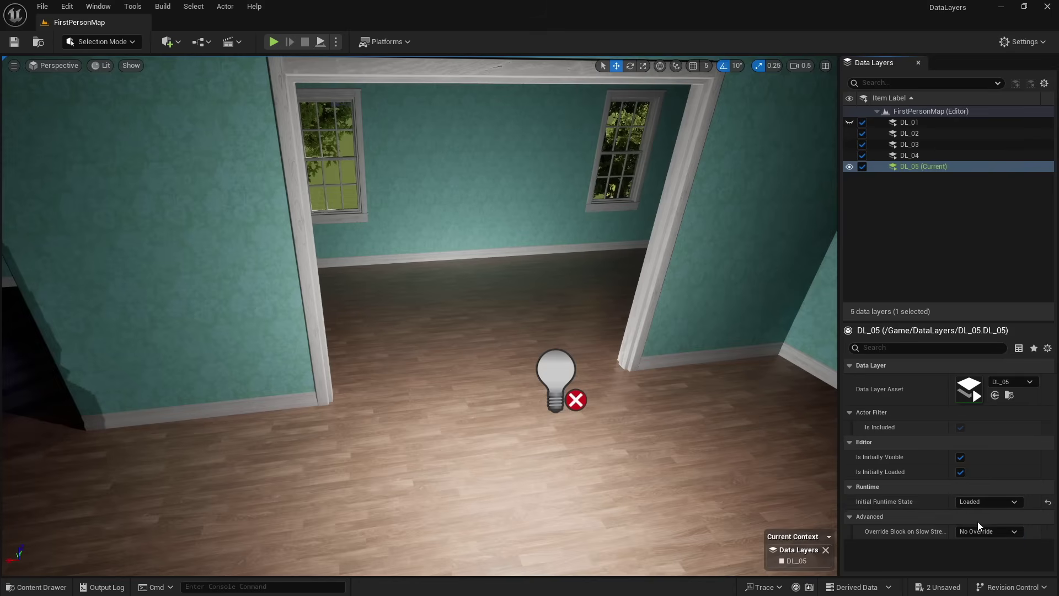
Step: Search the Content folder for "bed" and filter the assets to static meshes only
right_drag(700, 442, 661, 339)
right_drag(579, 365, 519, 366)
right_drag(573, 397, 591, 387)
click(68, 586)
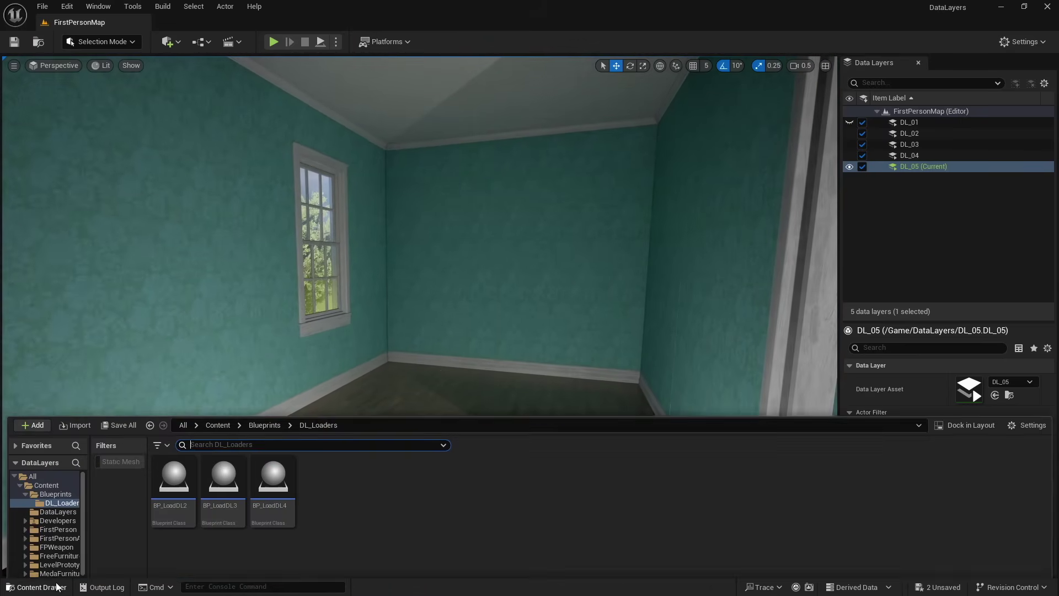
click(218, 388)
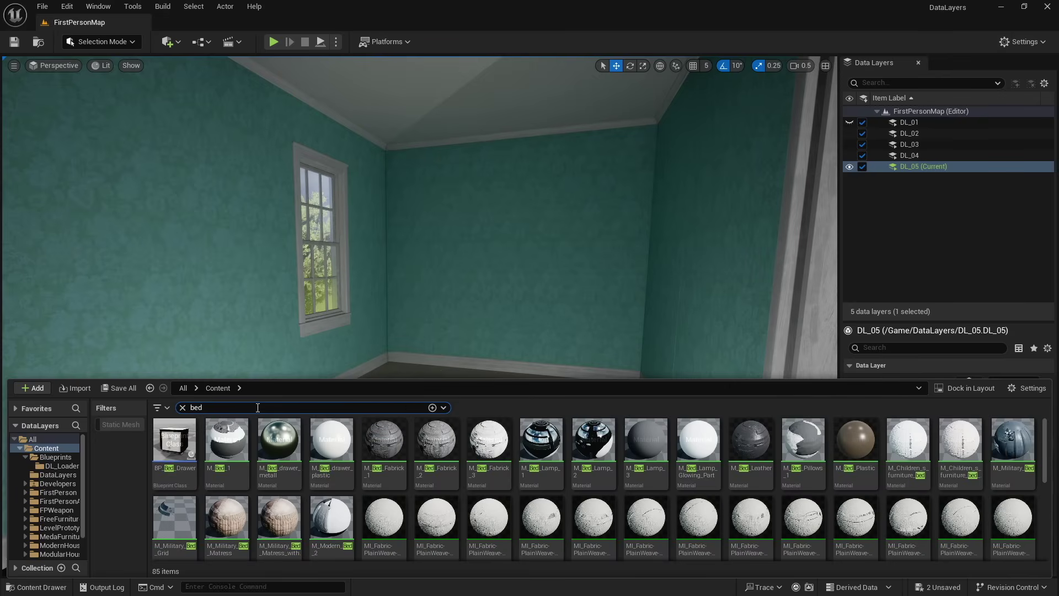
click(112, 424)
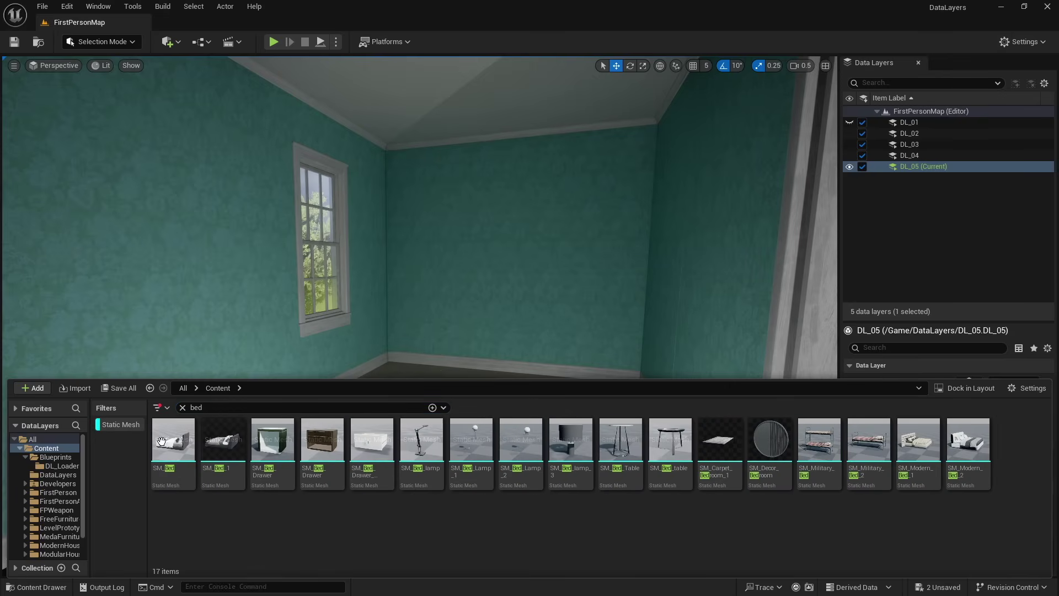
Step: Place SM_Bed_1 in the upper-floor room with its headboard toward the far end wall beside the window
drag(220, 468, 499, 407)
key(e)
mouse_move(650, 505)
right_down()
mouse_move(700, 506)
mouse_move(638, 504)
right_up()
key(space)
key(space)
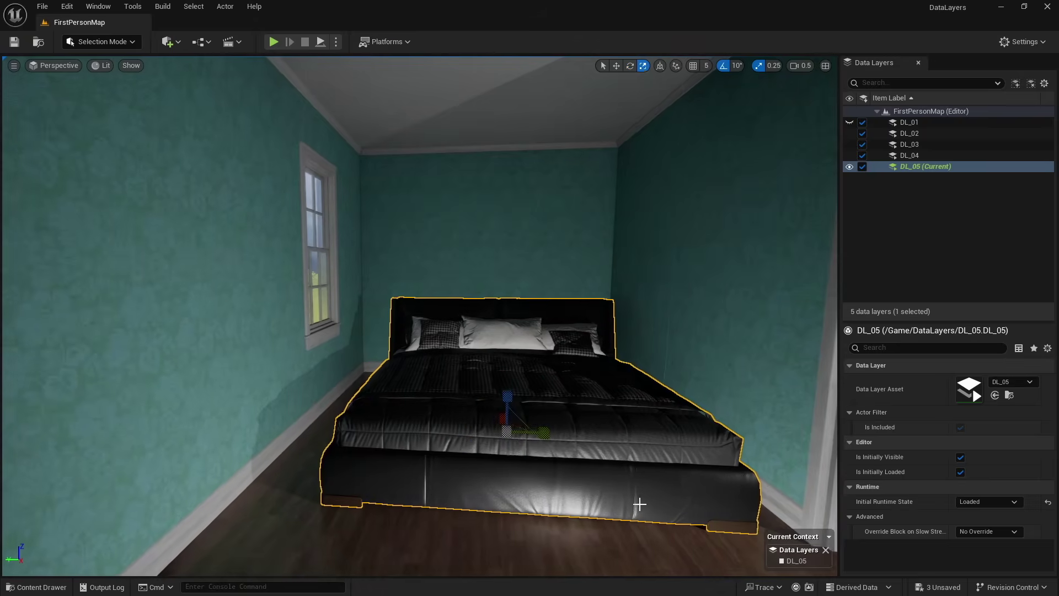
drag(474, 431, 487, 386)
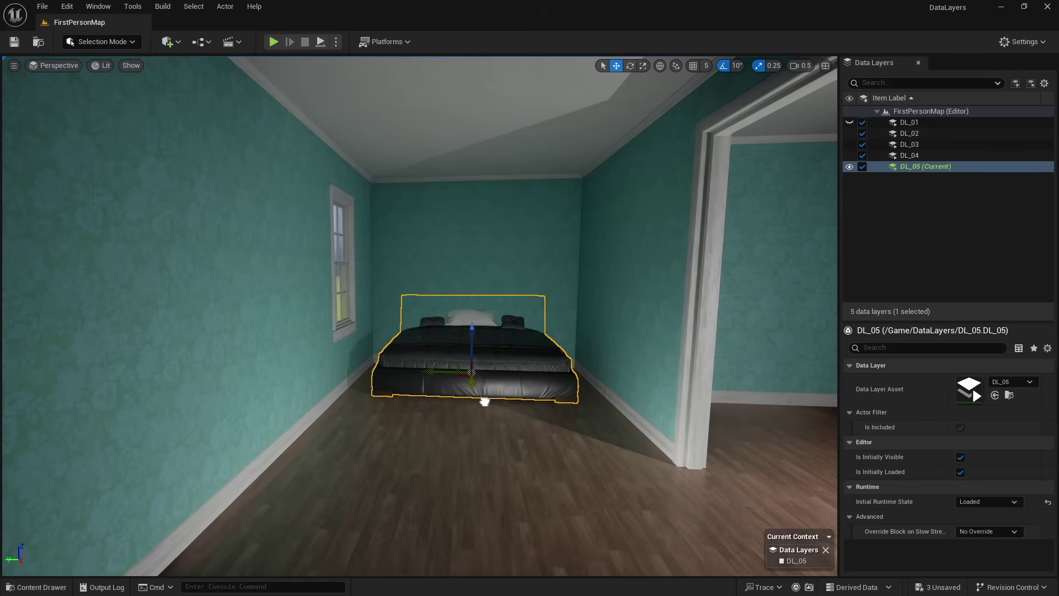
drag(484, 397, 492, 468)
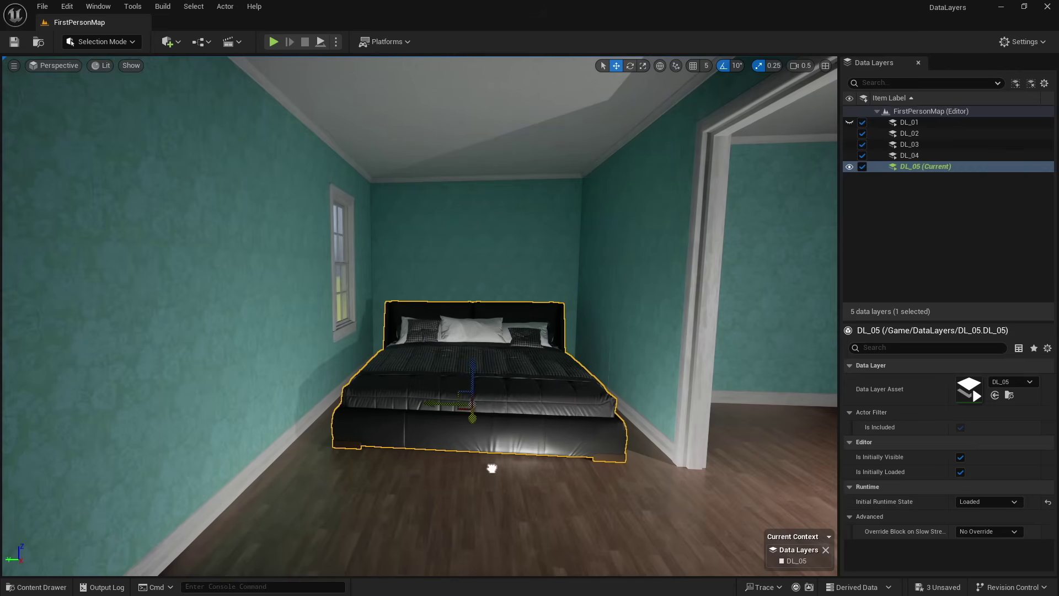
Step: Search the static meshes for "rug" and place SM_Rugs-Rectangle-3000x2000 on the floor by the bed
right_drag(645, 497, 657, 472)
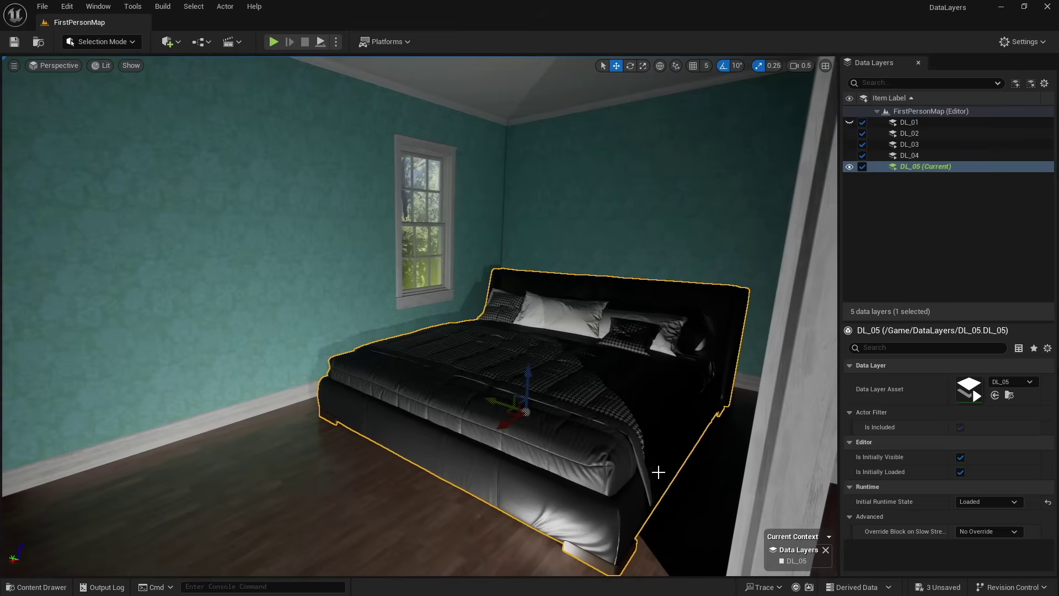
click(36, 587)
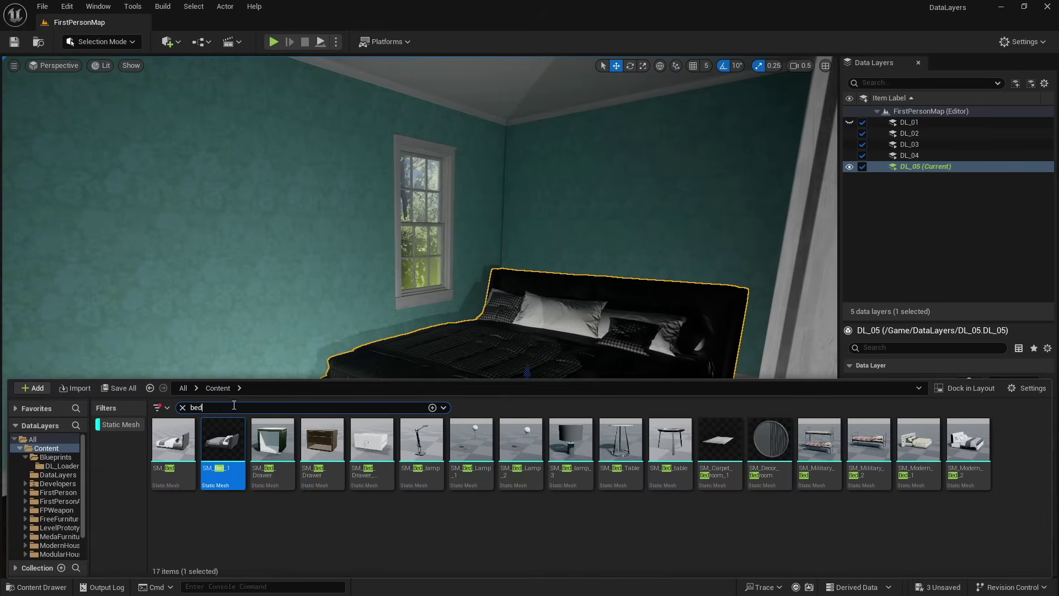
text(rug)
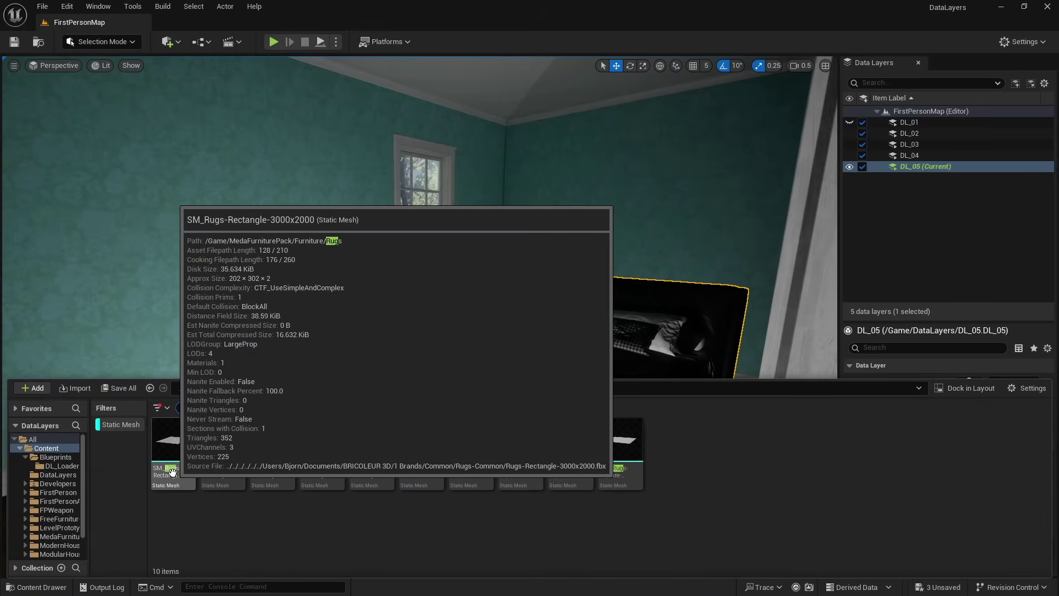
drag(172, 441, 378, 447)
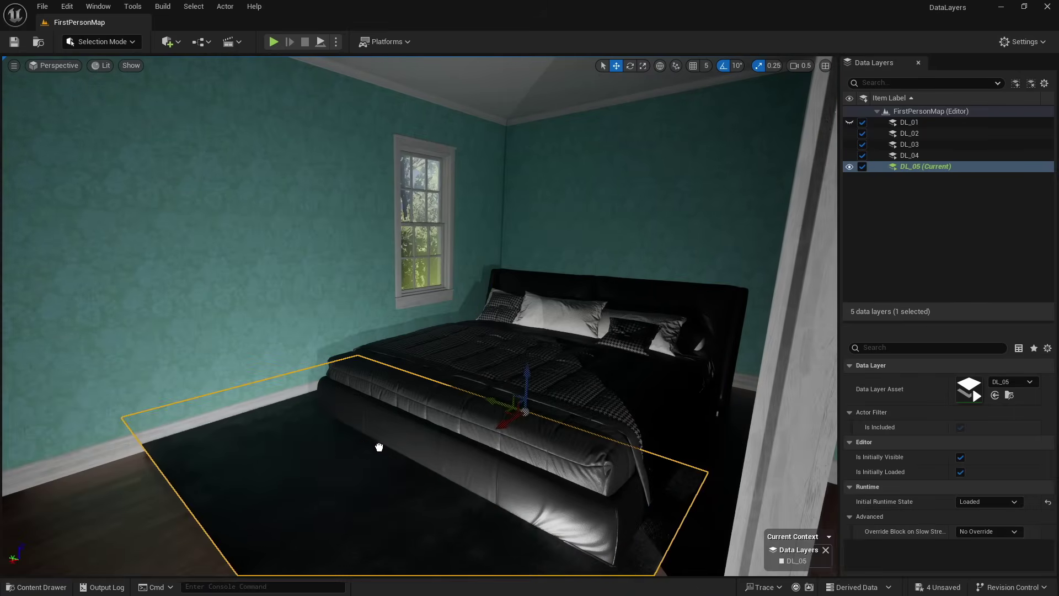
right_drag(378, 447, 463, 423)
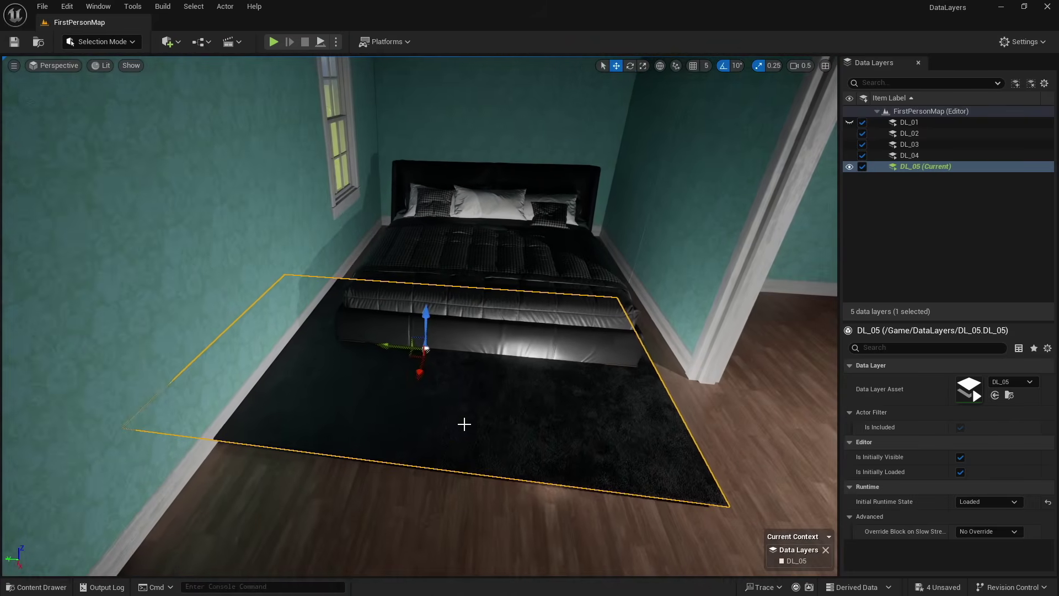
Step: Rotate the rug and position it flat on the floor in front of the foot of the bed
key(e)
drag(453, 384, 475, 398)
key(w)
right_drag(474, 398, 386, 353)
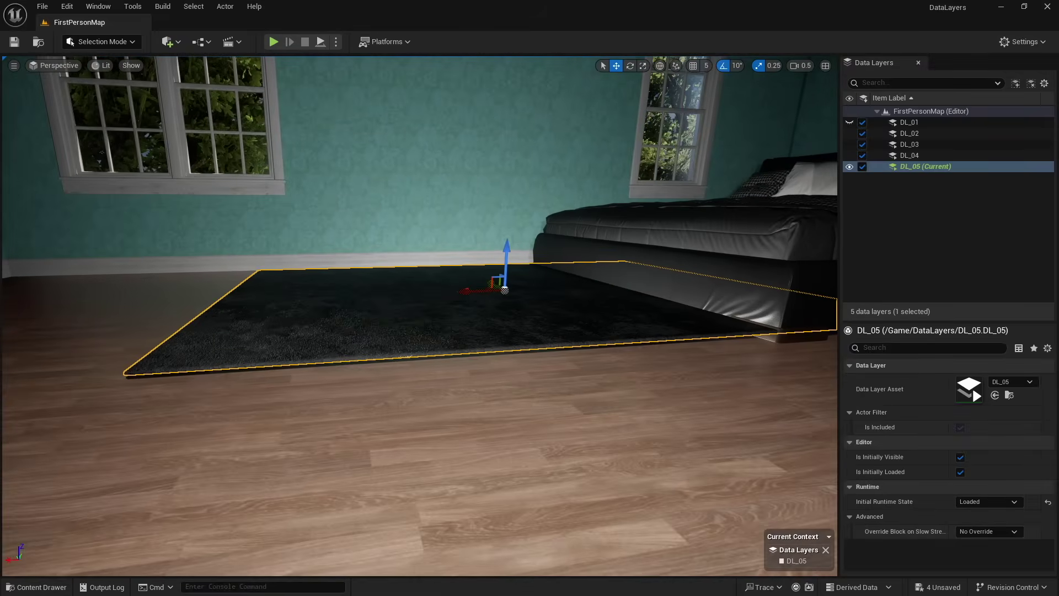
drag(505, 252, 503, 266)
drag(467, 304, 326, 307)
Step: Find a commode among the static meshes and place SM_Commode in the room corner beside the double window
right_drag(543, 372, 430, 386)
right_drag(370, 312, 588, 371)
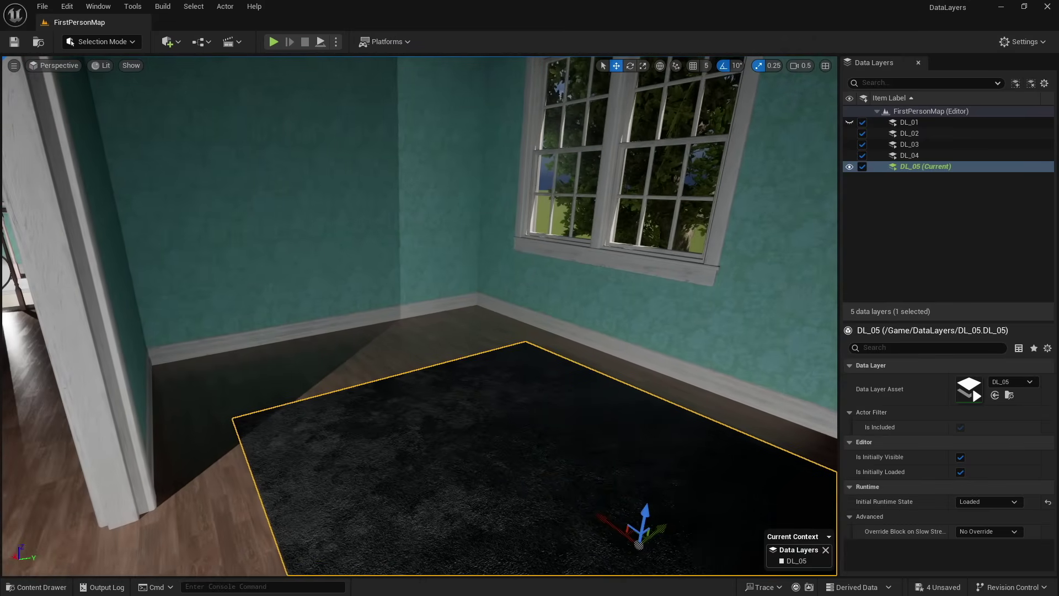
click(40, 588)
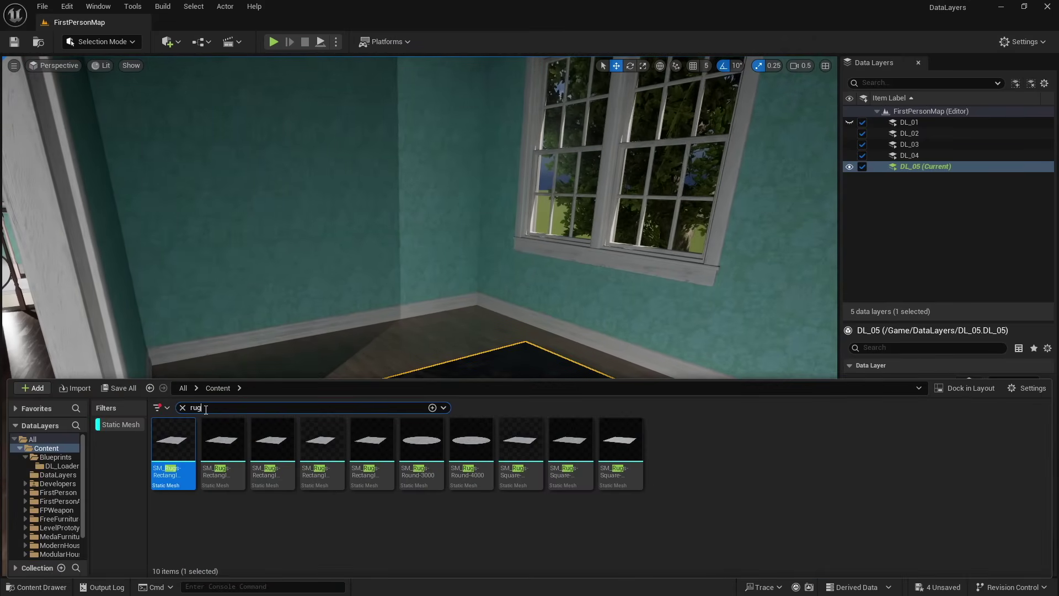
text(comm)
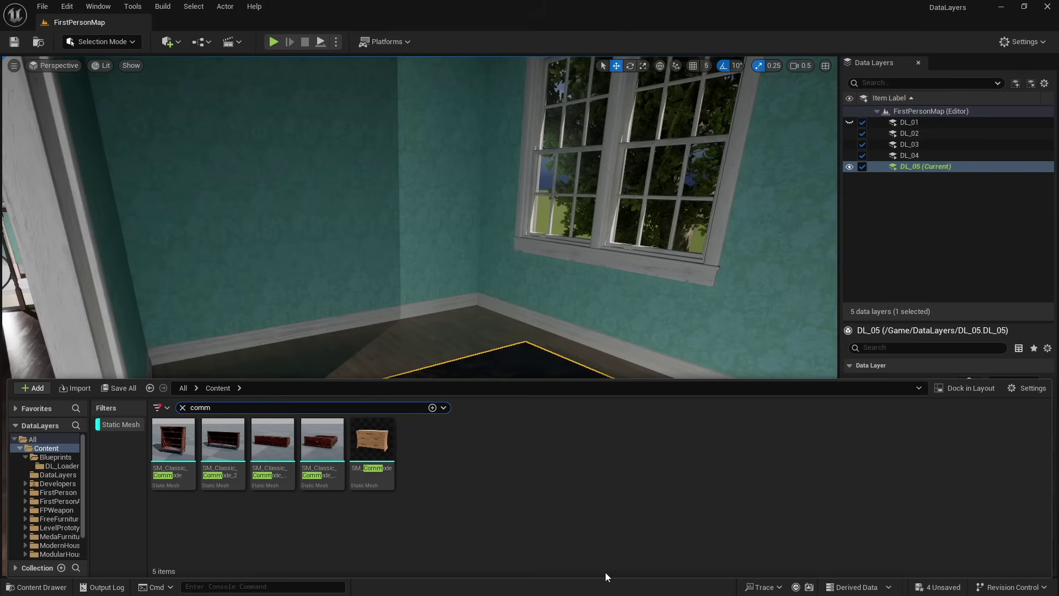
drag(371, 440, 414, 404)
key(e)
key(w)
drag(342, 345, 347, 333)
right_drag(546, 437, 519, 447)
Step: Search the static meshes for "lamp" and stand SM_Bed_lamp on the commode's top toward the window side
click(38, 586)
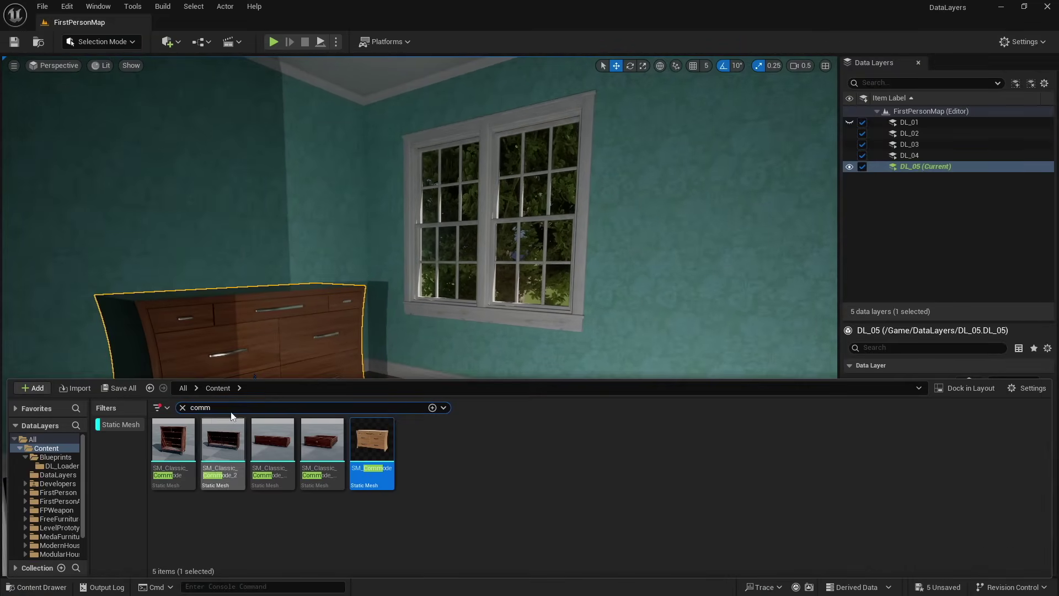
drag(228, 402, 169, 417)
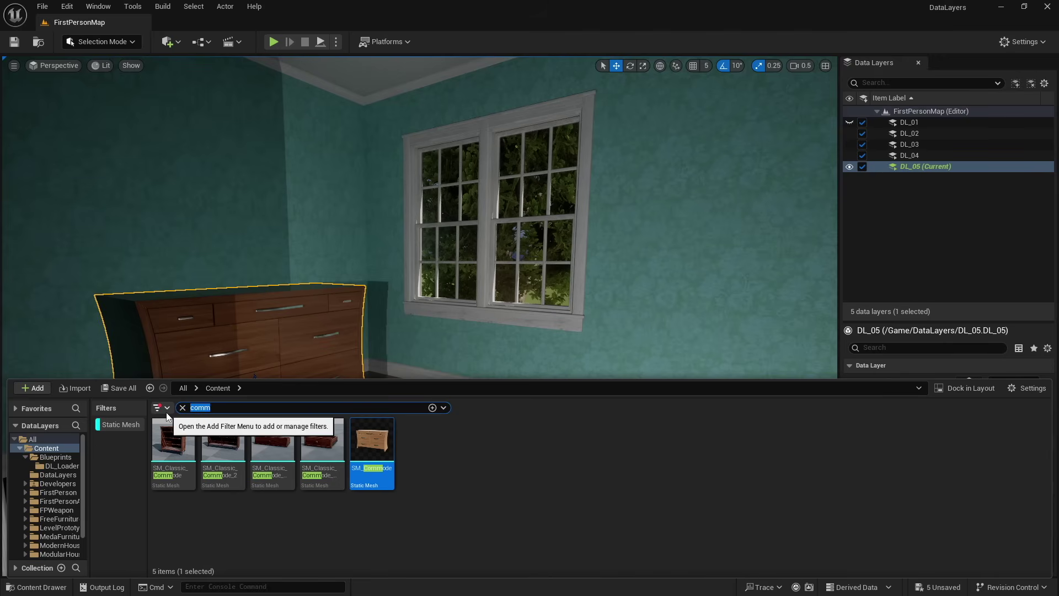
text(lamp)
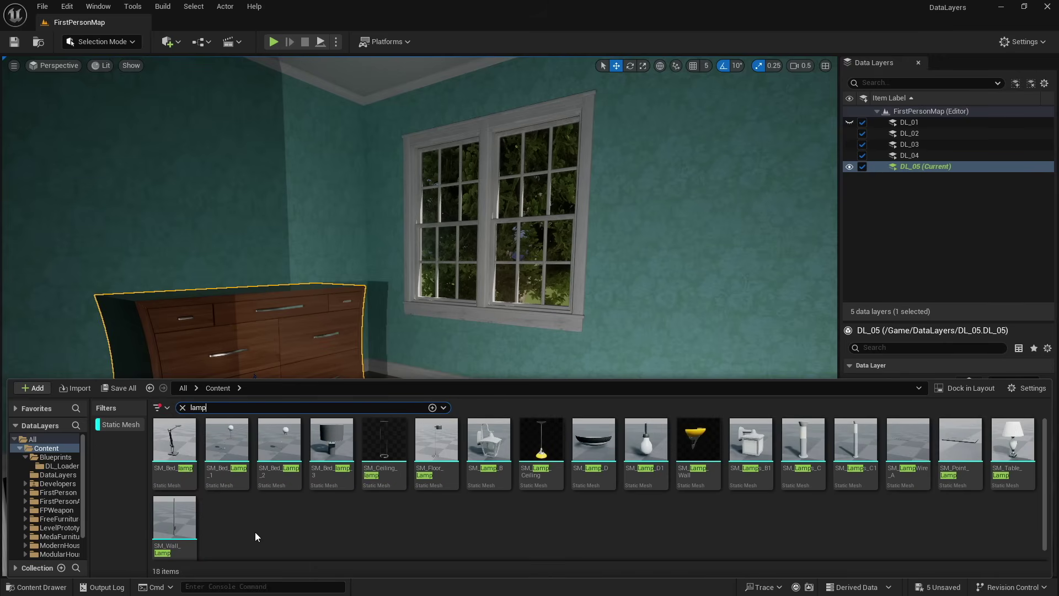
drag(182, 481, 248, 292)
right_drag(248, 293, 138, 259)
right_drag(419, 315, 479, 366)
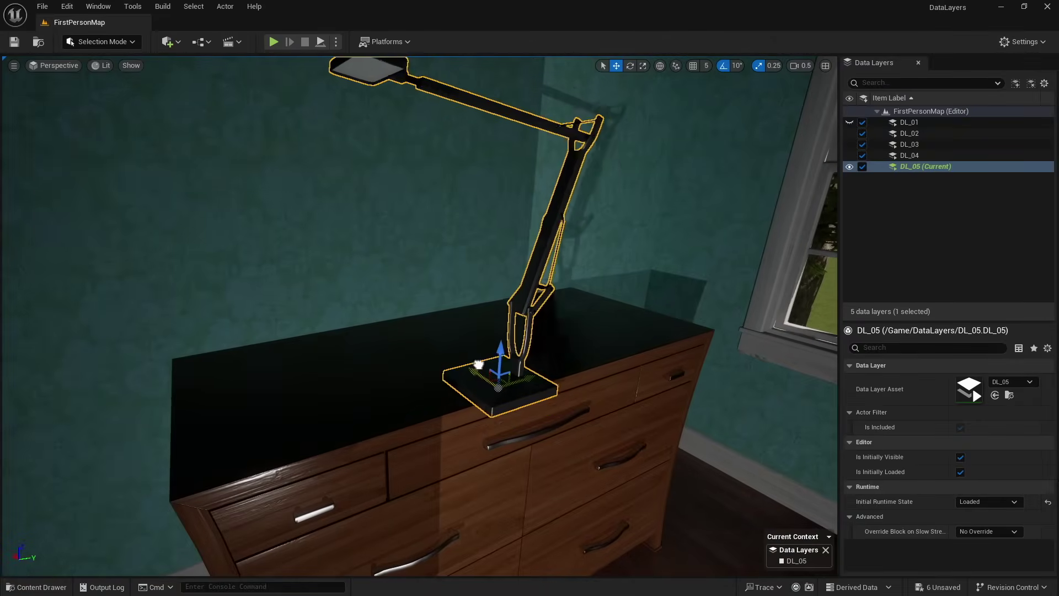
drag(480, 366, 591, 310)
right_drag(575, 311, 496, 232)
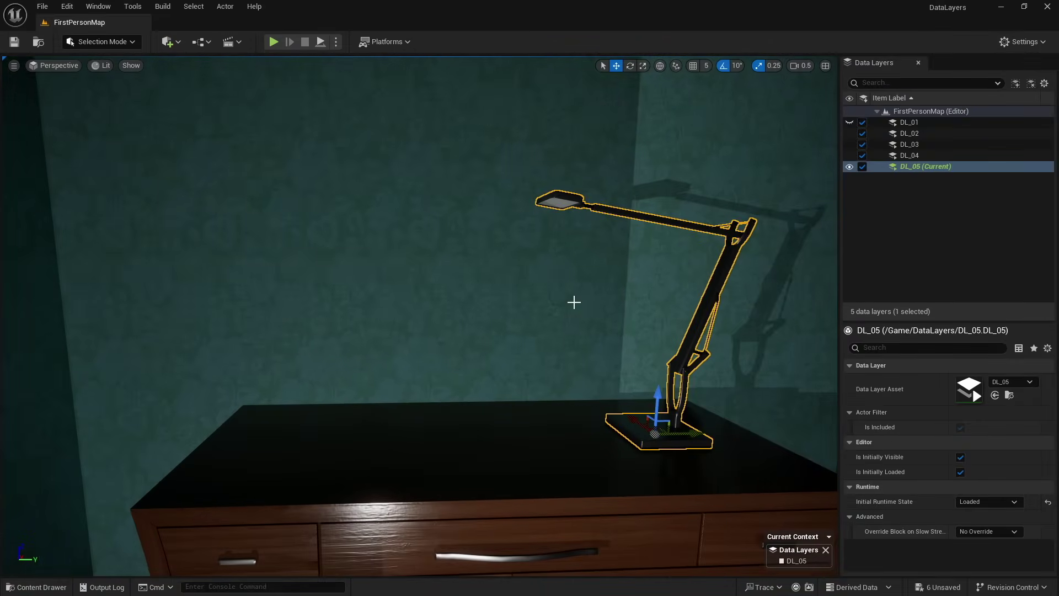
Step: Add a spot light and position it at the lamp's head, shining down onto the commode
click(178, 42)
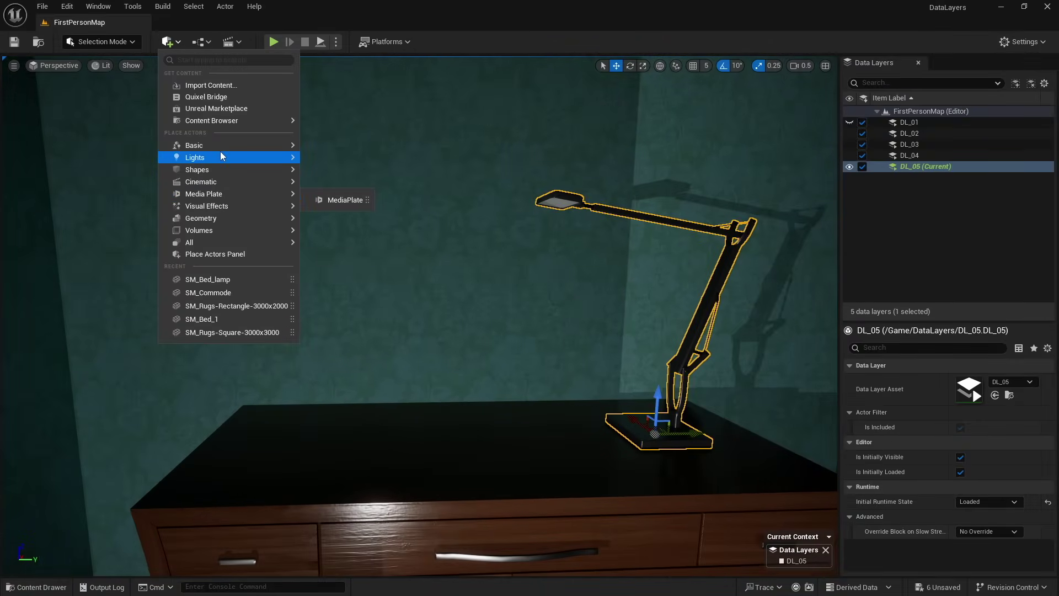
mouse_move(231, 157)
click(343, 190)
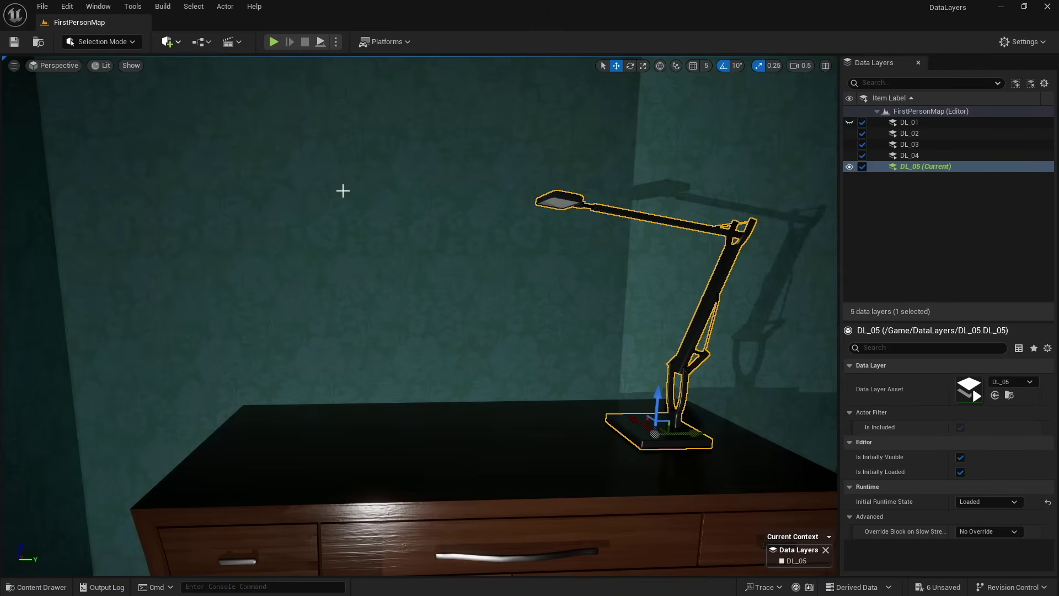
drag(426, 313, 447, 384)
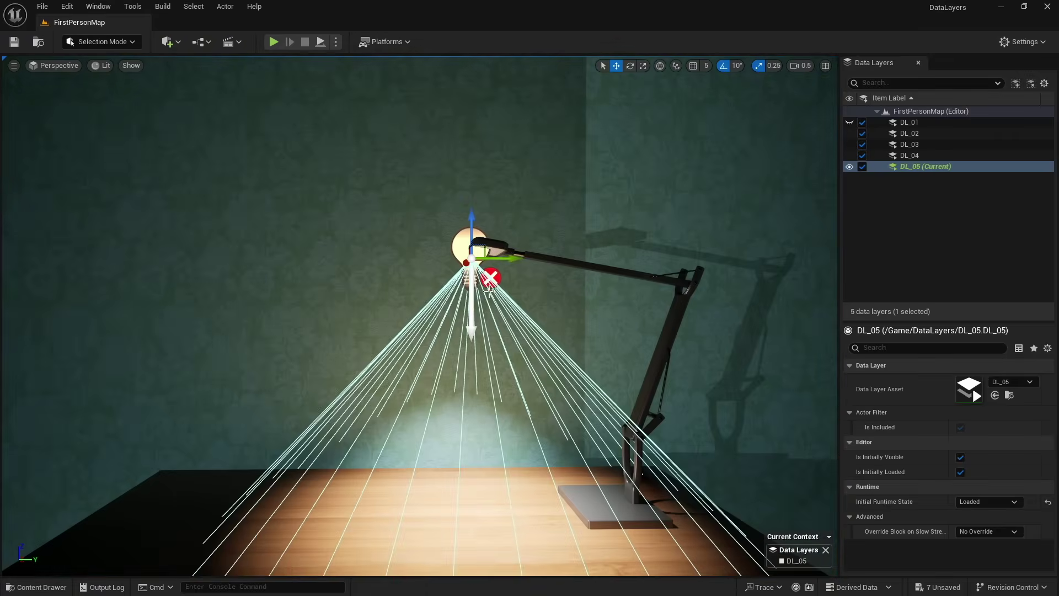
drag(512, 257, 526, 258)
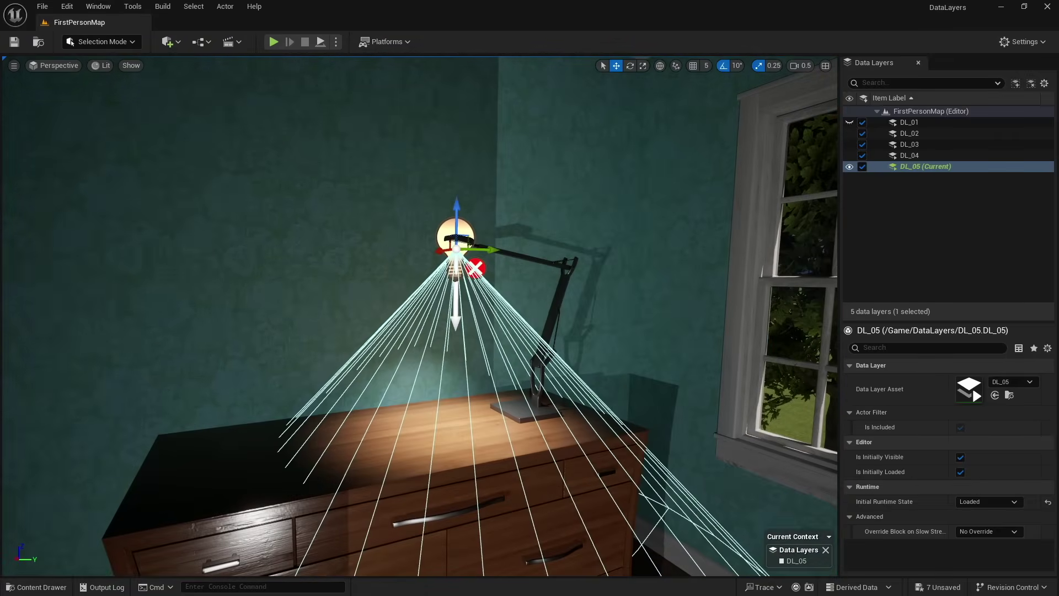
scroll(419, 315, up, 5)
key(Escape)
right_drag(419, 314, 441, 314)
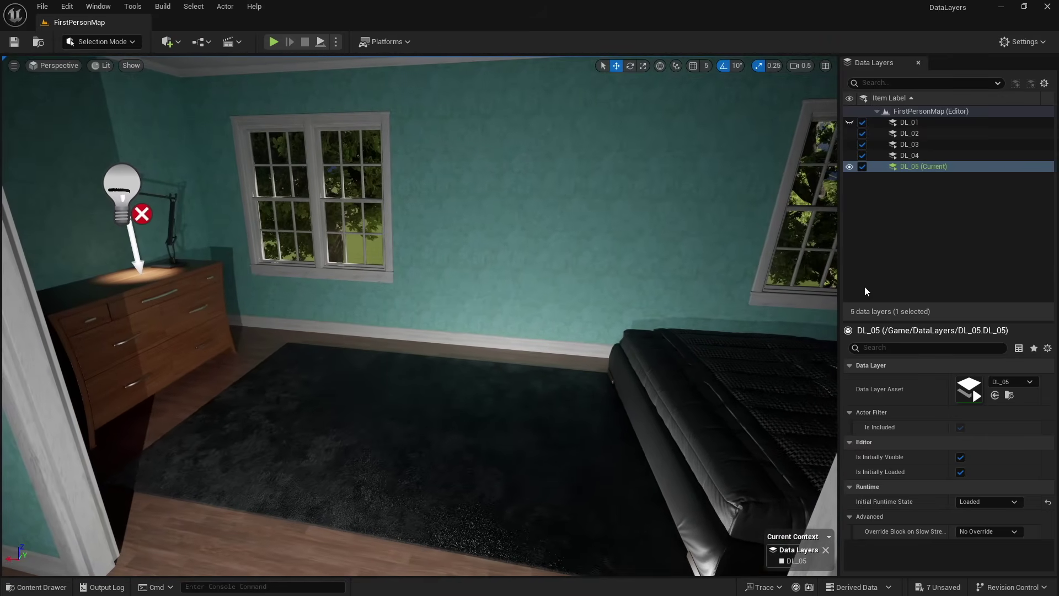
Step: Toggle DL_05's visibility in the editor to compare the room with and without its furniture
click(849, 166)
click(849, 166)
click(850, 166)
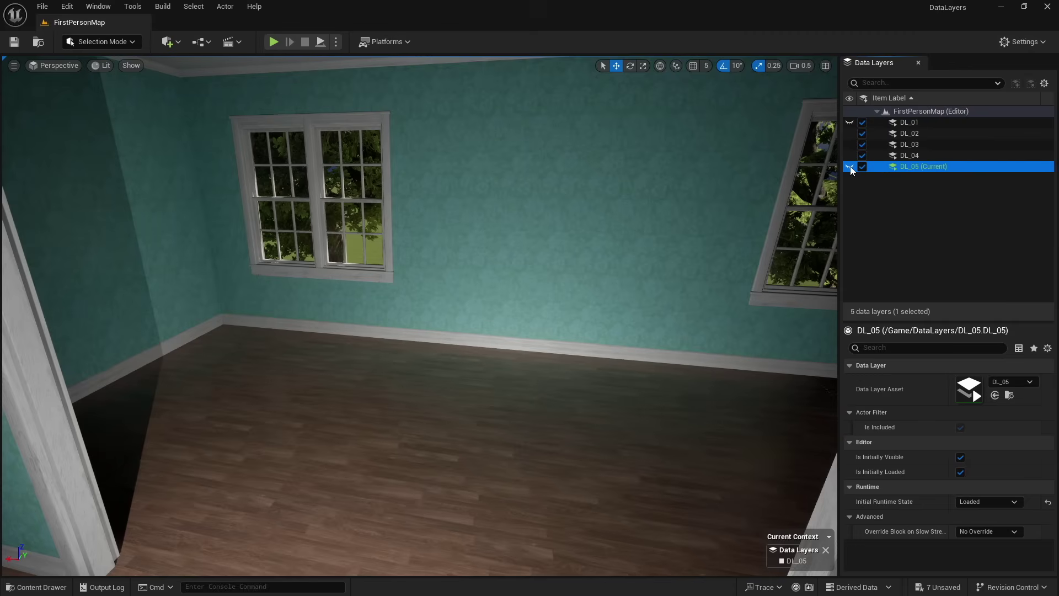
click(849, 167)
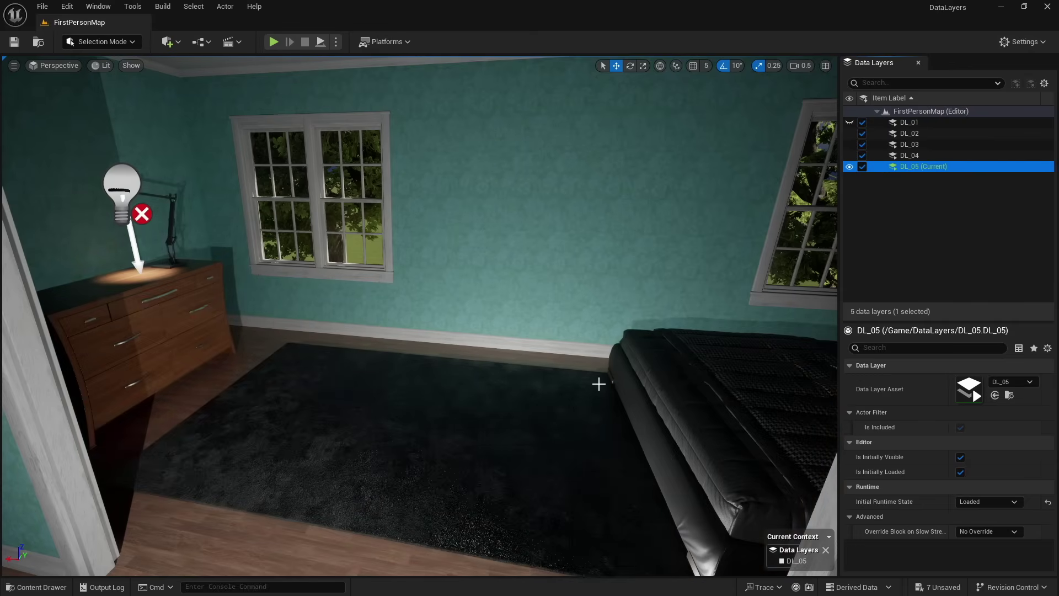
Step: Clear the lamp search and the static mesh filter, and open the Blueprints/DL_Loaders folder
click(37, 587)
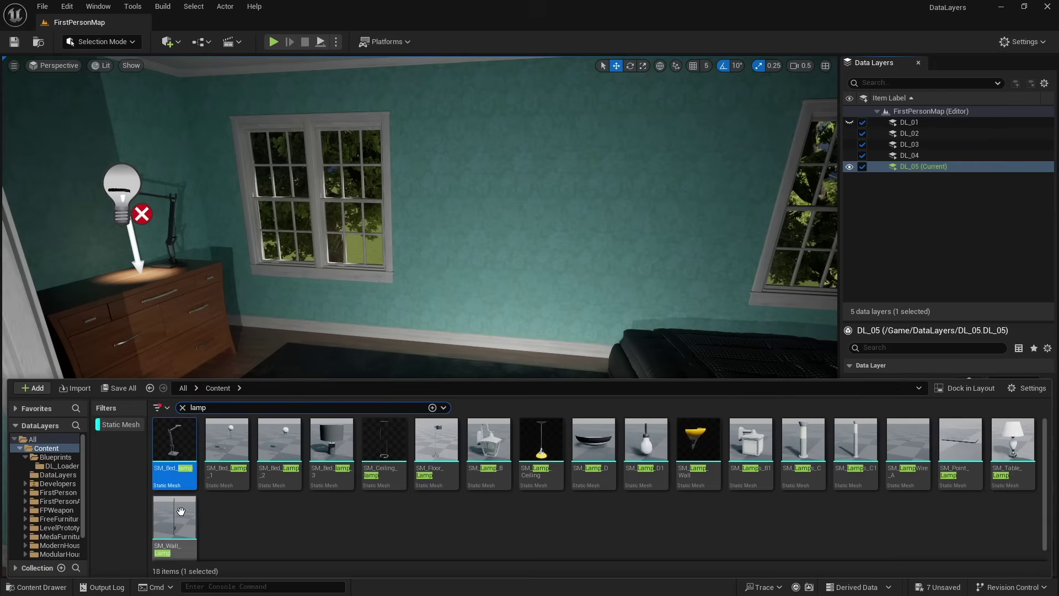
click(182, 408)
click(131, 425)
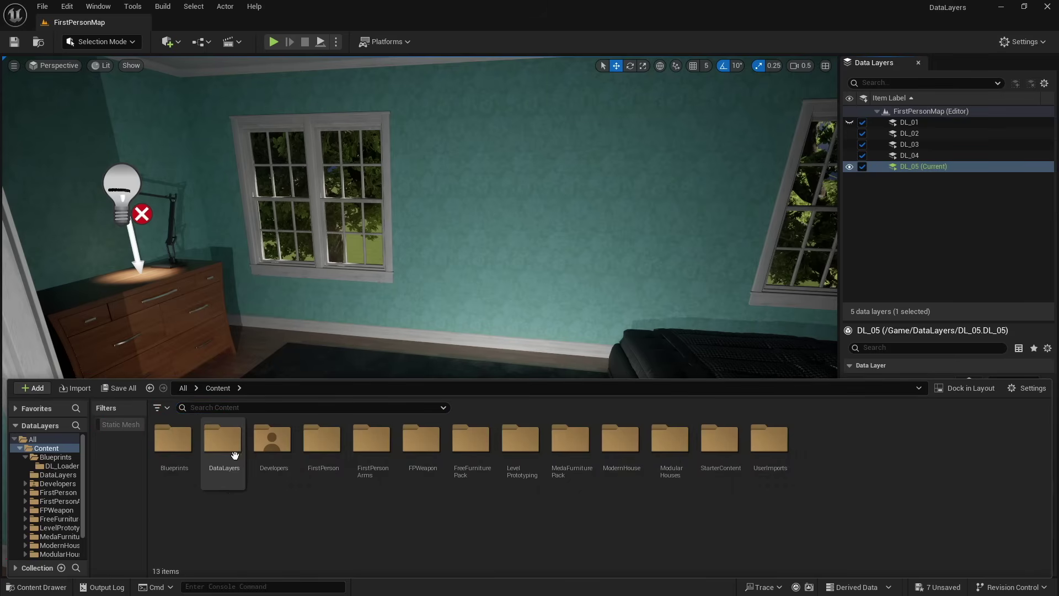
double_click(173, 444)
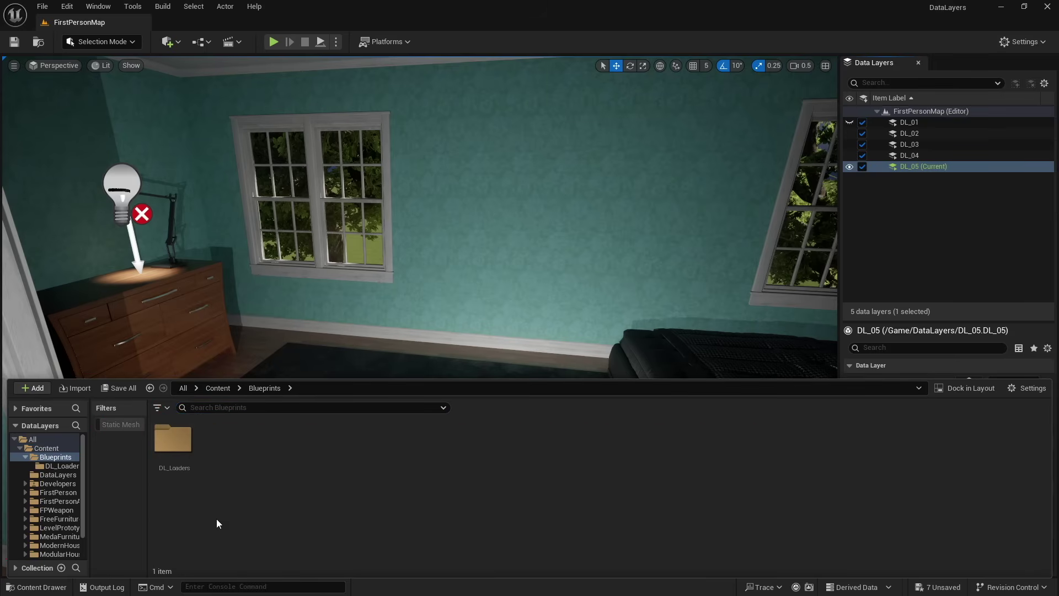
double_click(174, 460)
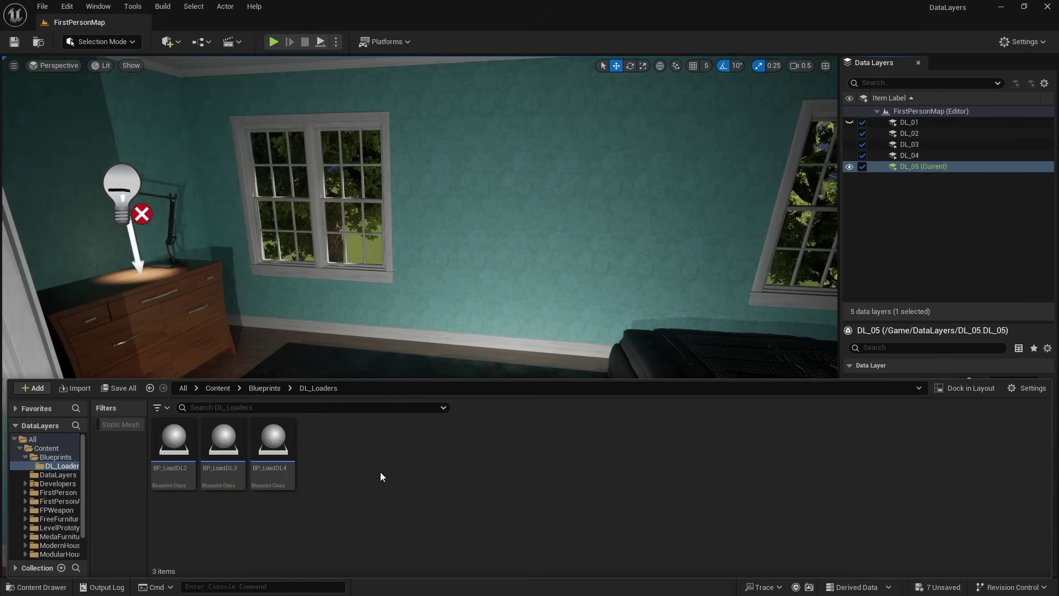
Step: Create an Actor blueprint class named BP_LoadDL_5 in the DL_Loaders folder
right_click(349, 462)
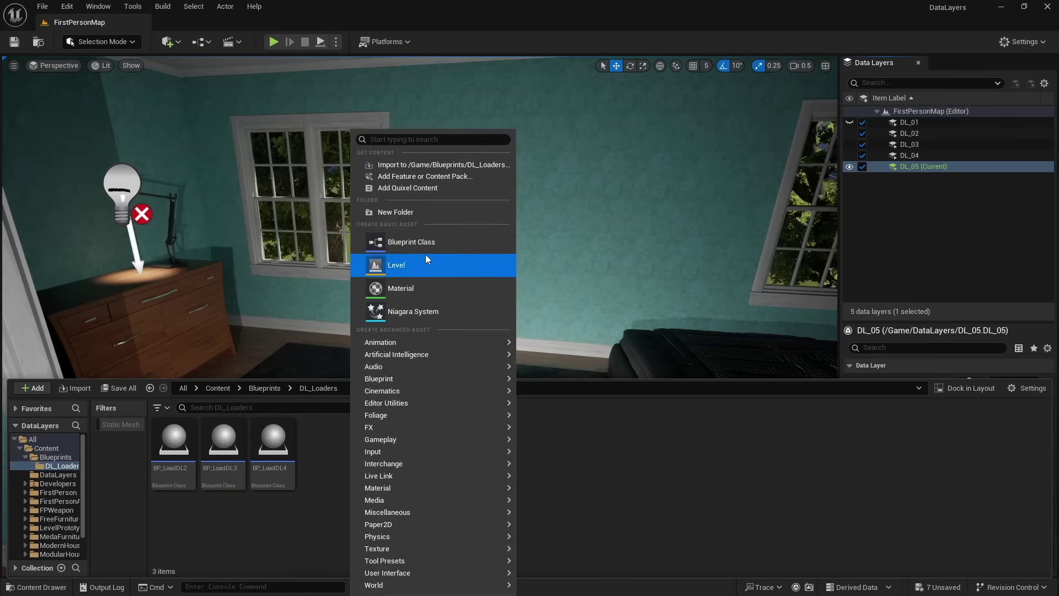
click(430, 241)
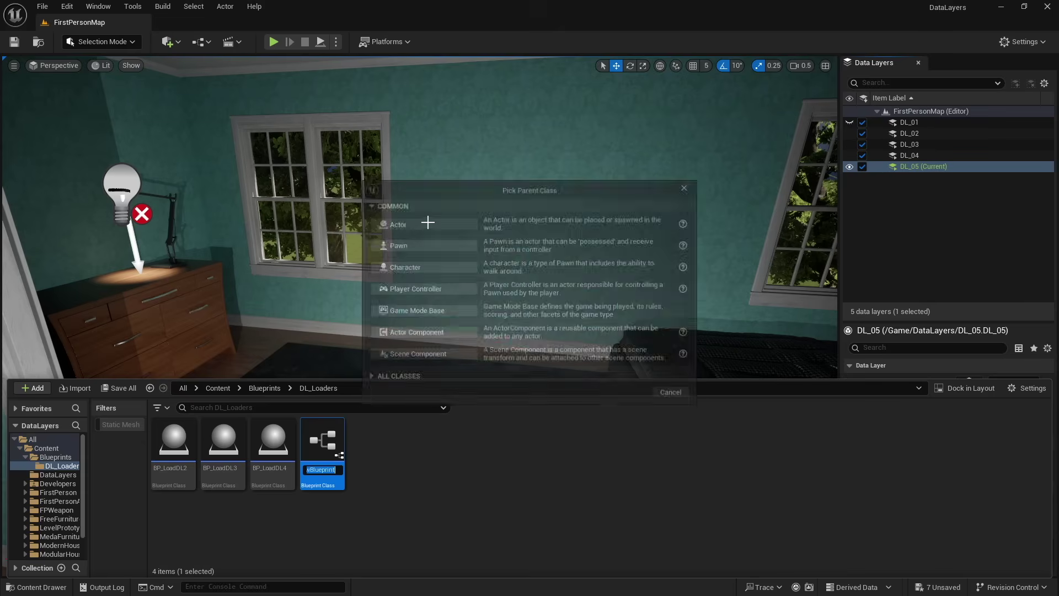
click(428, 222)
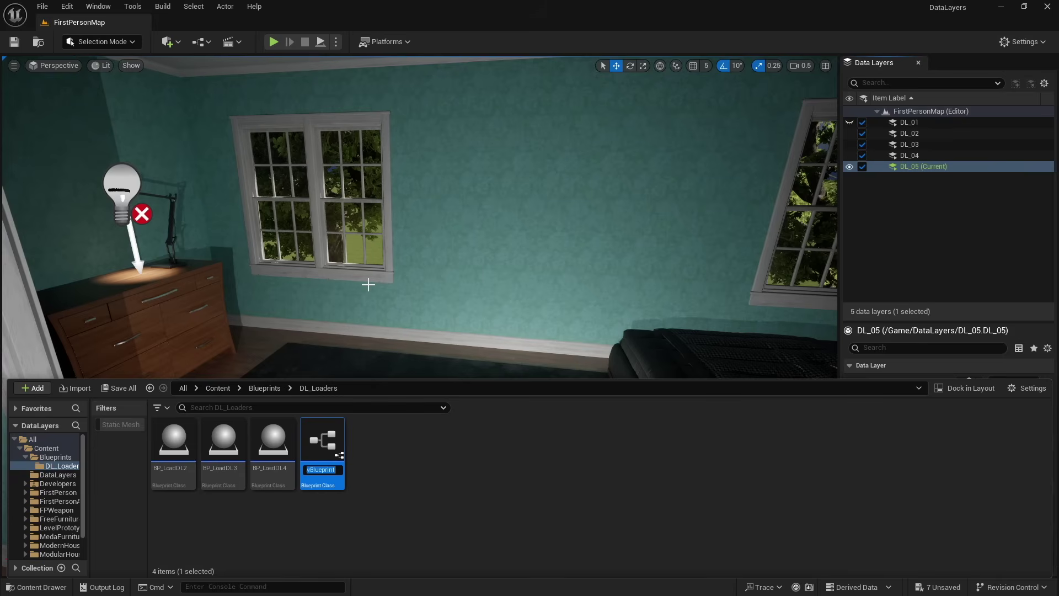
text(BP_LoadDL5)
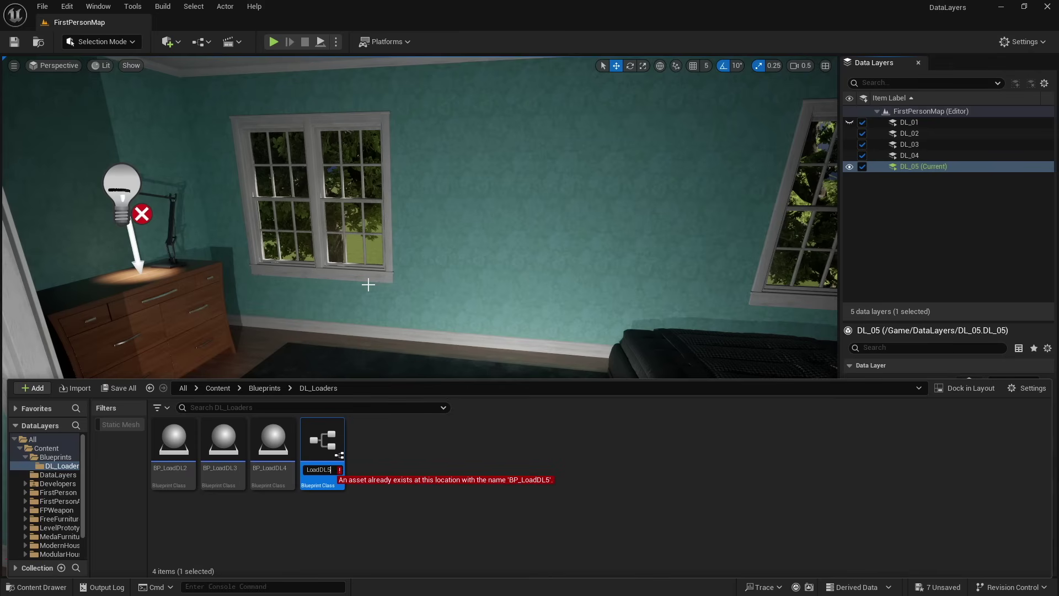
key(BackSpace)
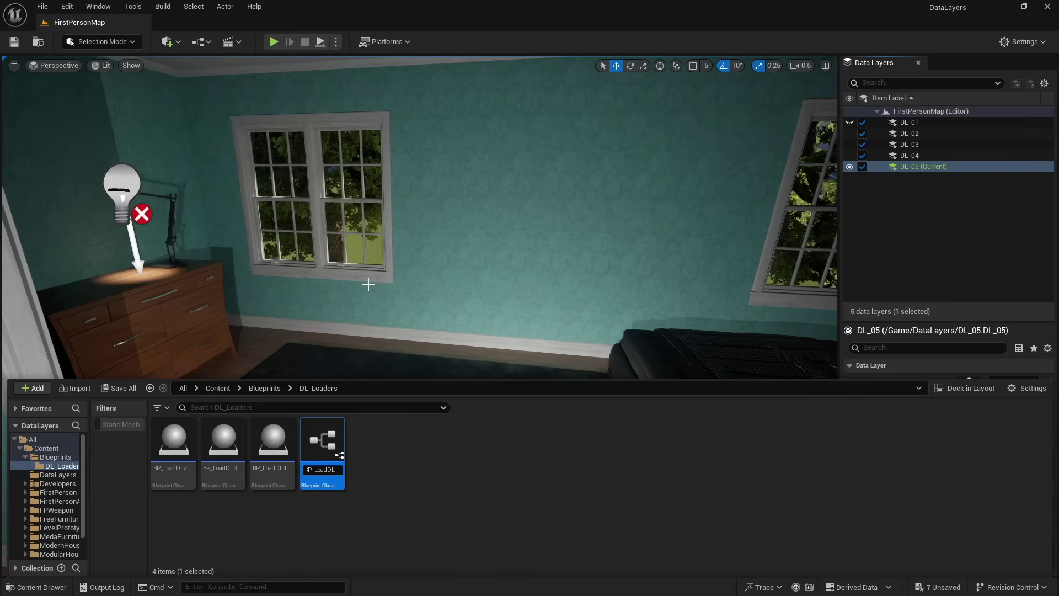
text(_5)
key(Return)
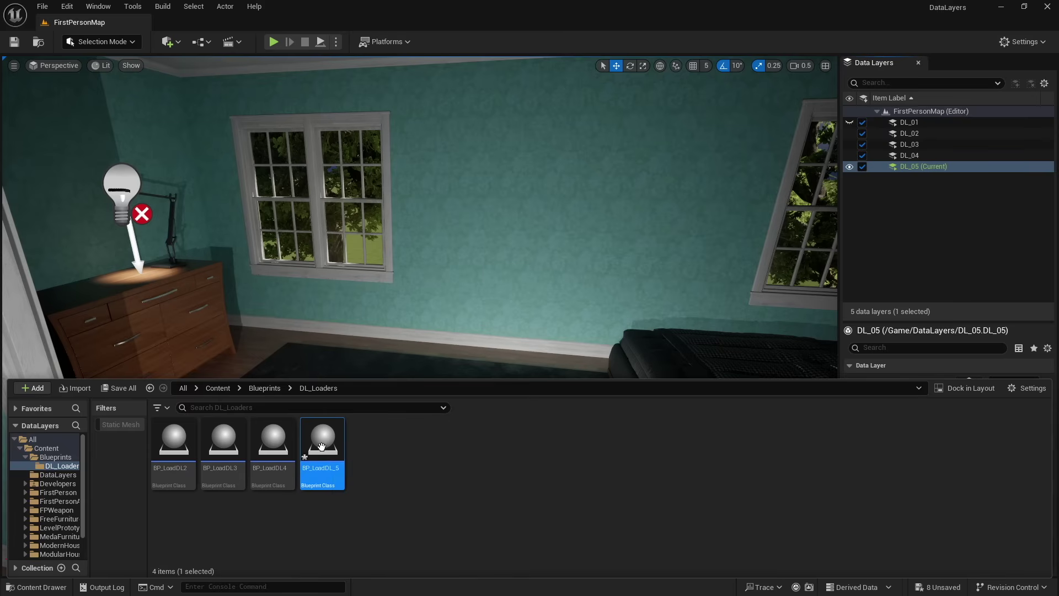
Step: Open BP_LoadDL_5, add a Box Collision component under its scene root and compile the blueprint
double_click(330, 479)
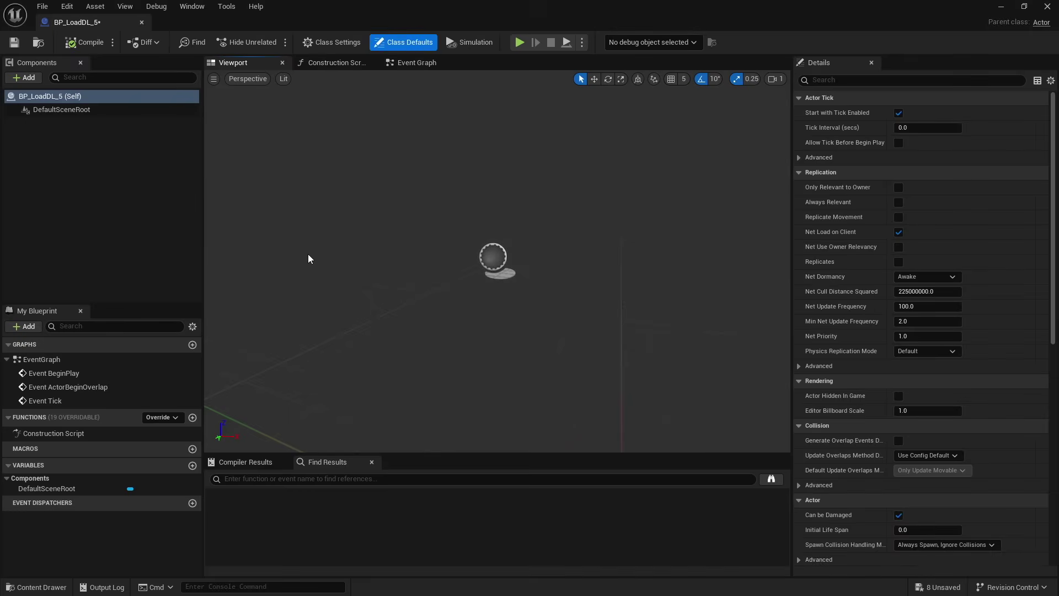
click(27, 78)
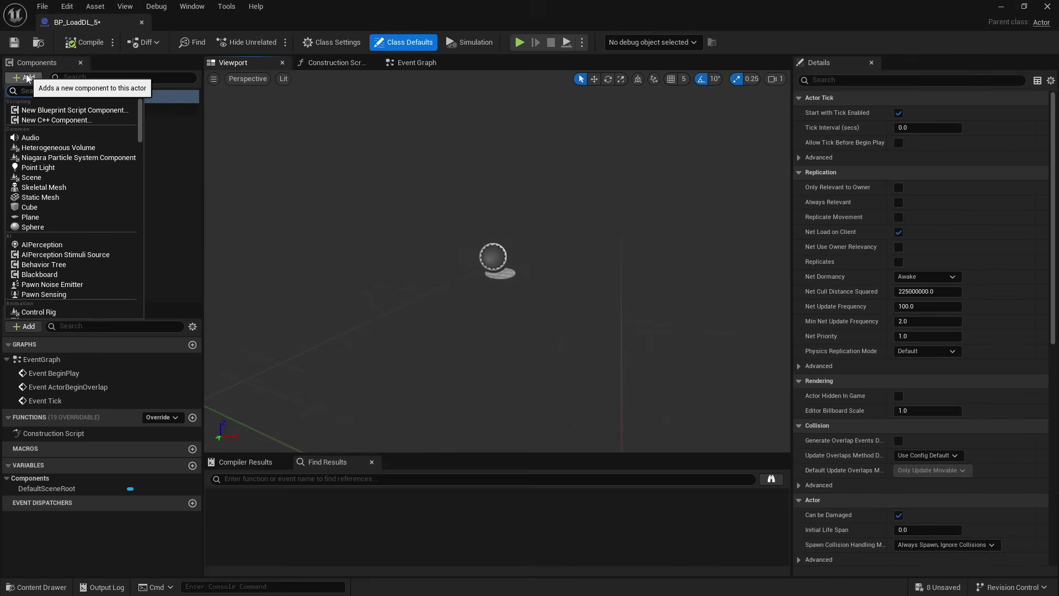
text(box)
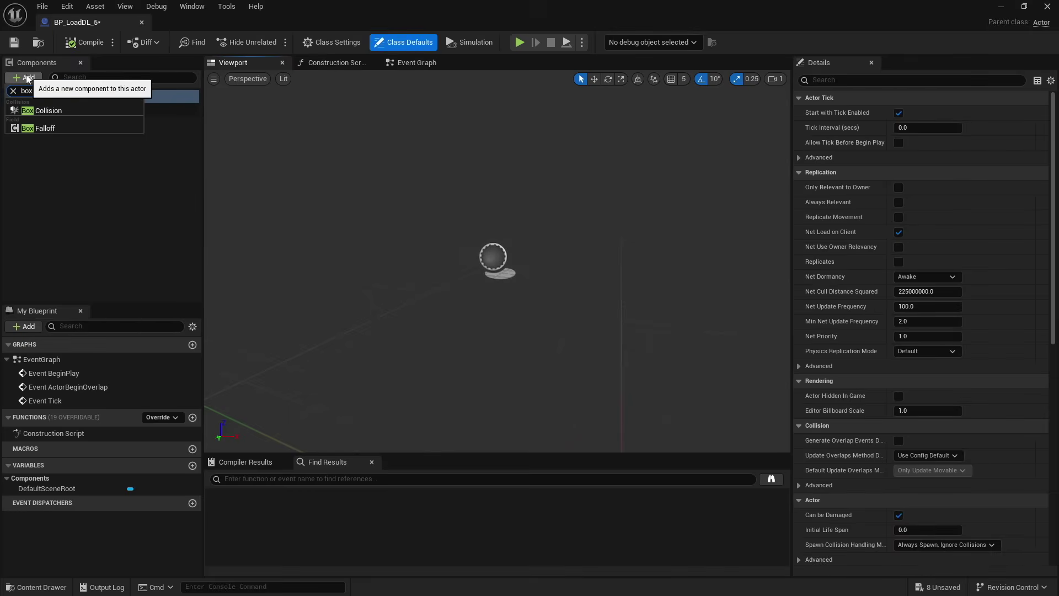
click(38, 111)
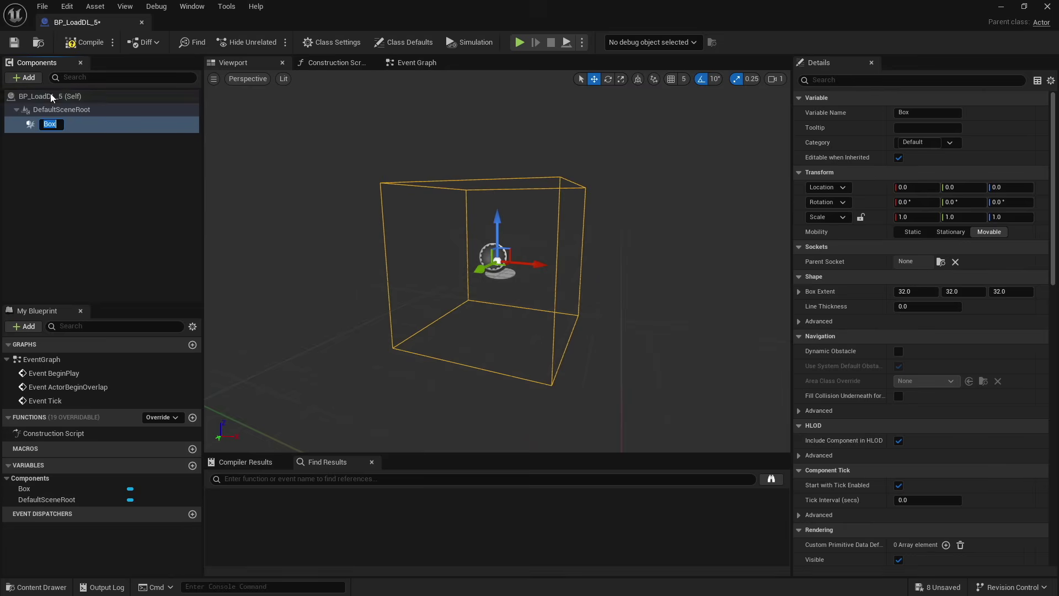
click(86, 42)
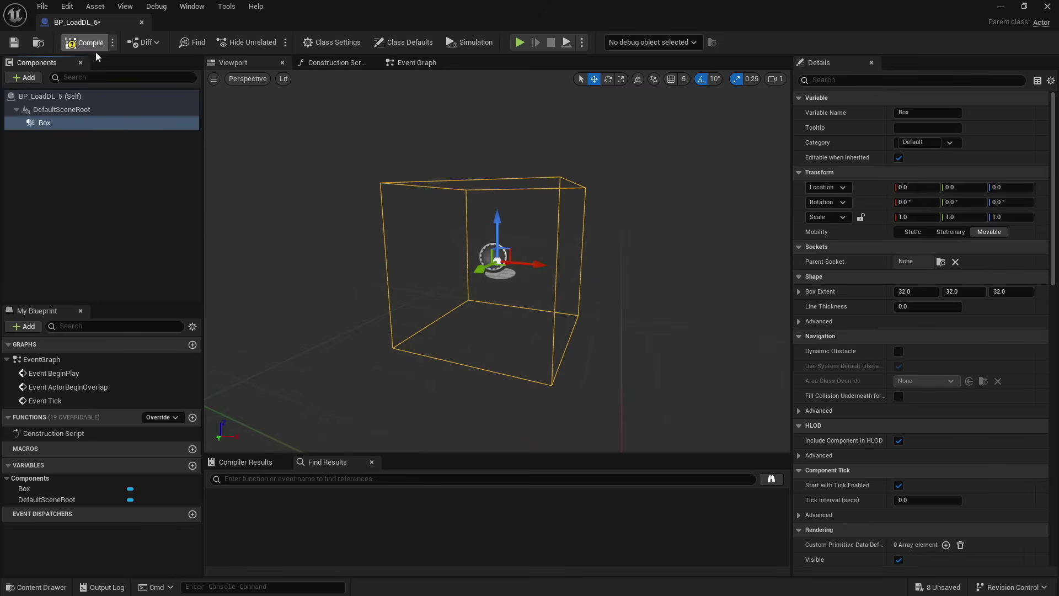
Step: Delete the default ActorBeginOverlap and Tick events from the Event Graph, keeping only Event BeginPlay
click(419, 63)
drag(520, 439, 433, 278)
key(Delete)
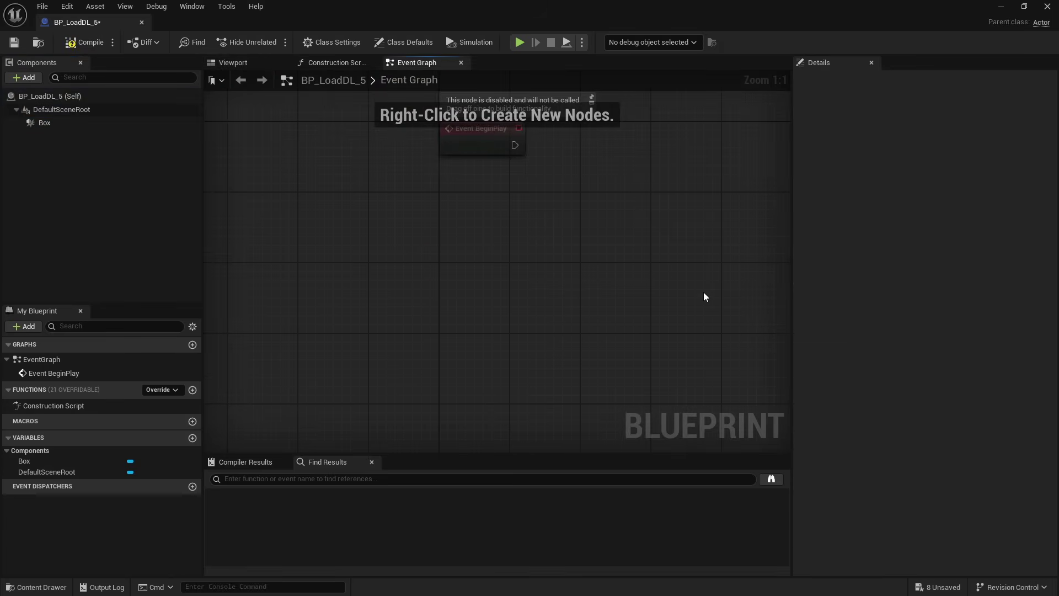
right_drag(549, 219, 478, 331)
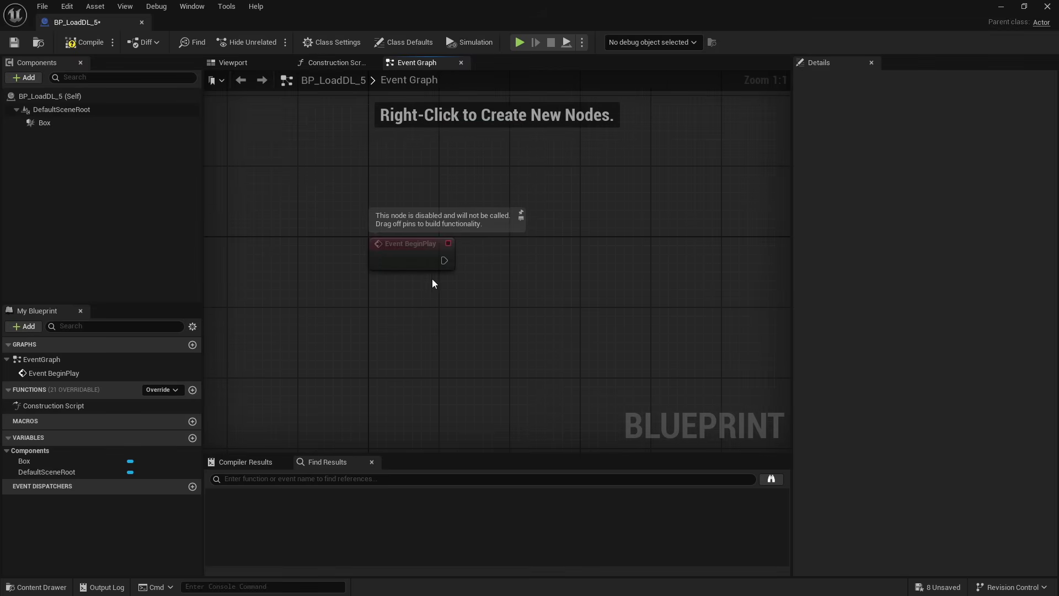
Step: Add a Get Data Layer Manager node run by Event BeginPlay and place it directly beside the event
drag(444, 260, 554, 261)
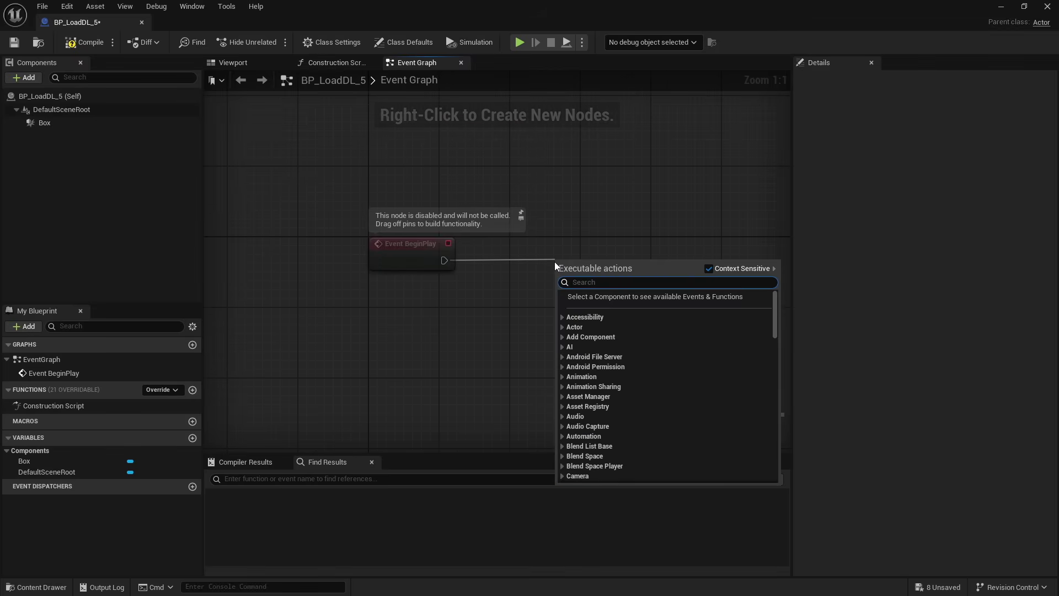
text(data lay)
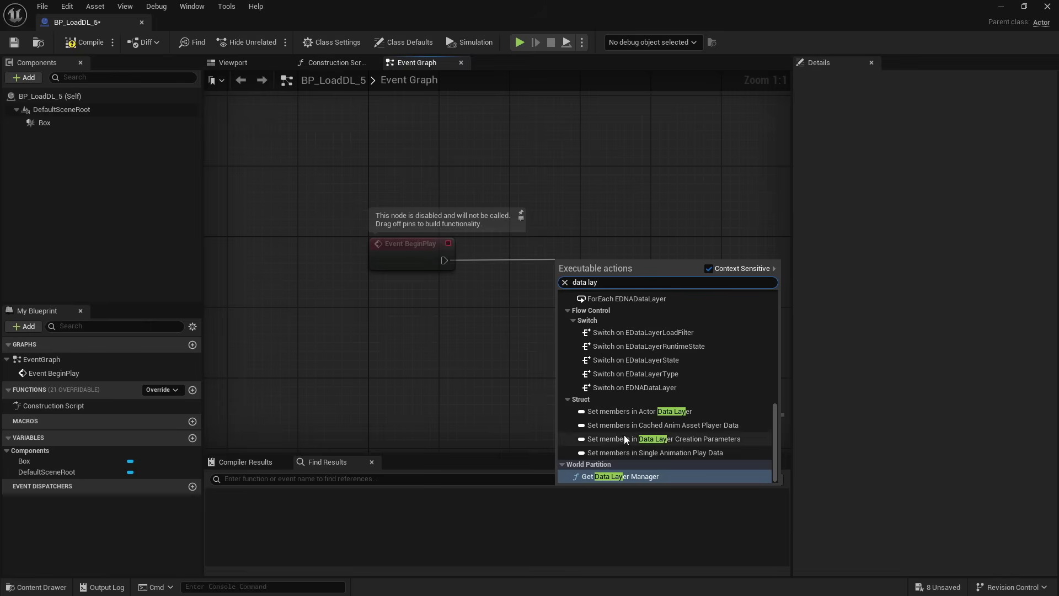
click(635, 478)
drag(586, 291, 508, 273)
Step: Add an On Component Begin Overlap event for the Box component and place it beneath Event BeginPlay
click(49, 123)
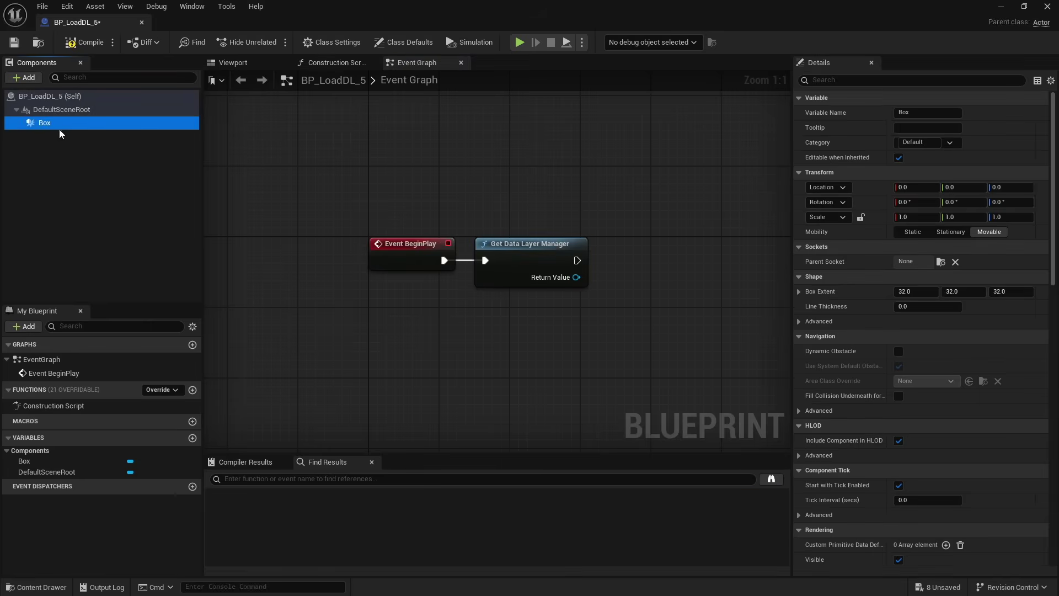
drag(1054, 149, 1052, 425)
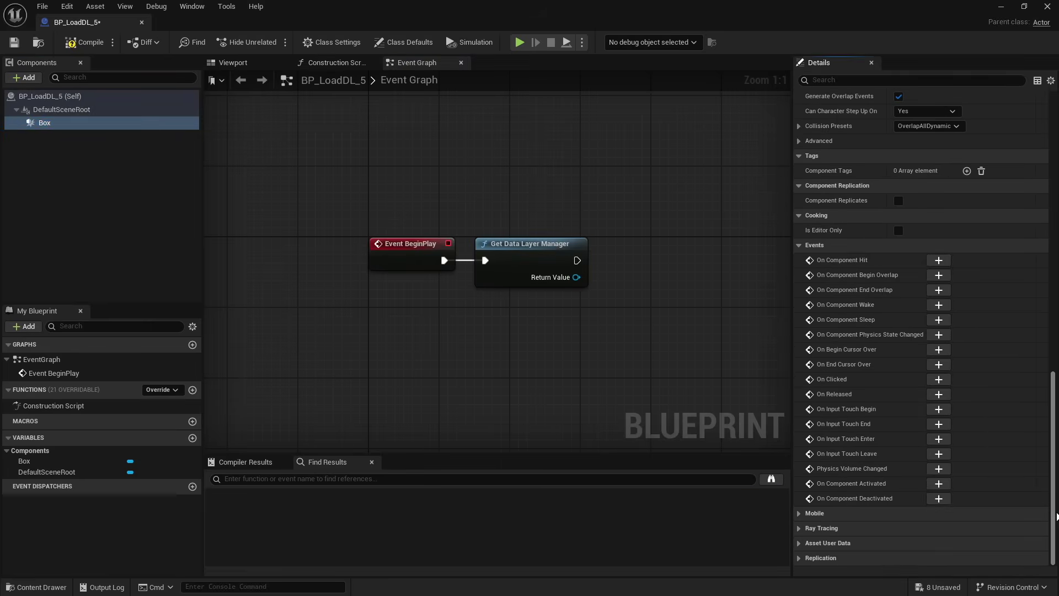
click(938, 275)
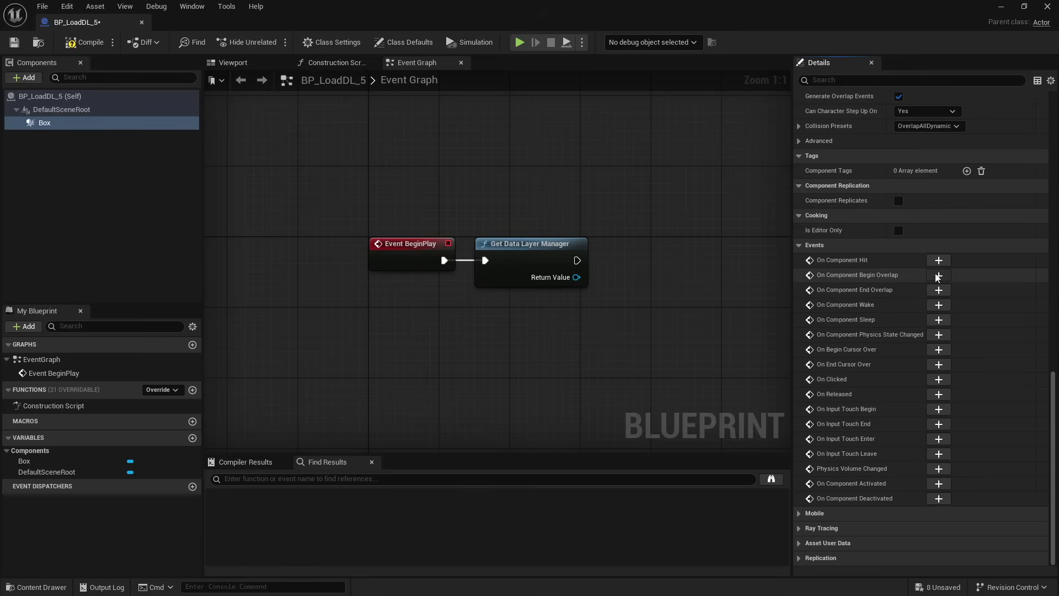
right_drag(633, 291, 557, 350)
drag(433, 296, 435, 225)
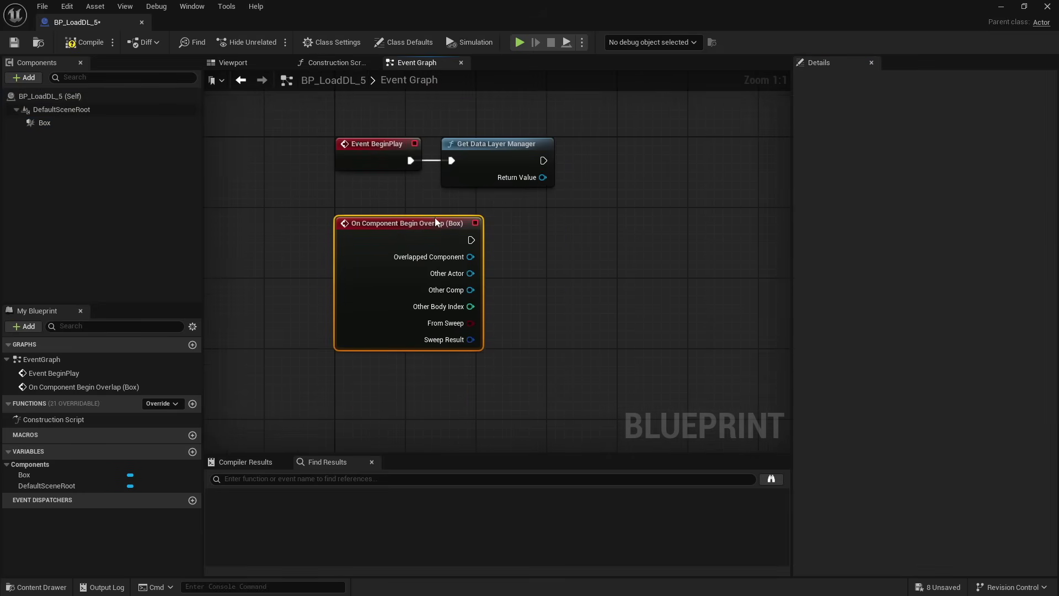
Step: Add Set Data Layer Runtime State targeting the data layer manager, and have the Box overlap event execute it instead of the manager node
drag(543, 177, 606, 255)
text(set)
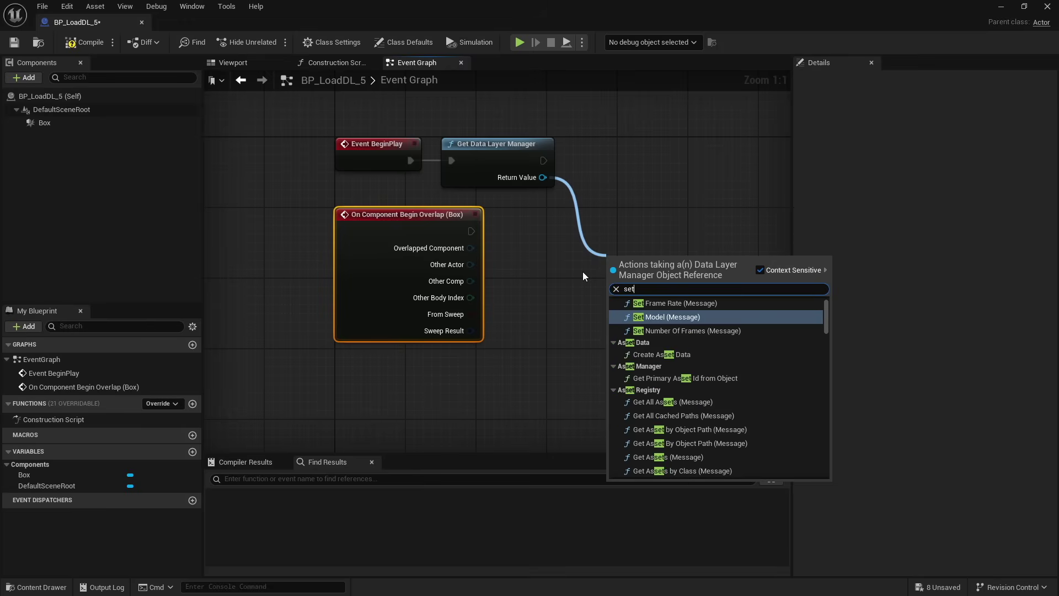
text( data lay)
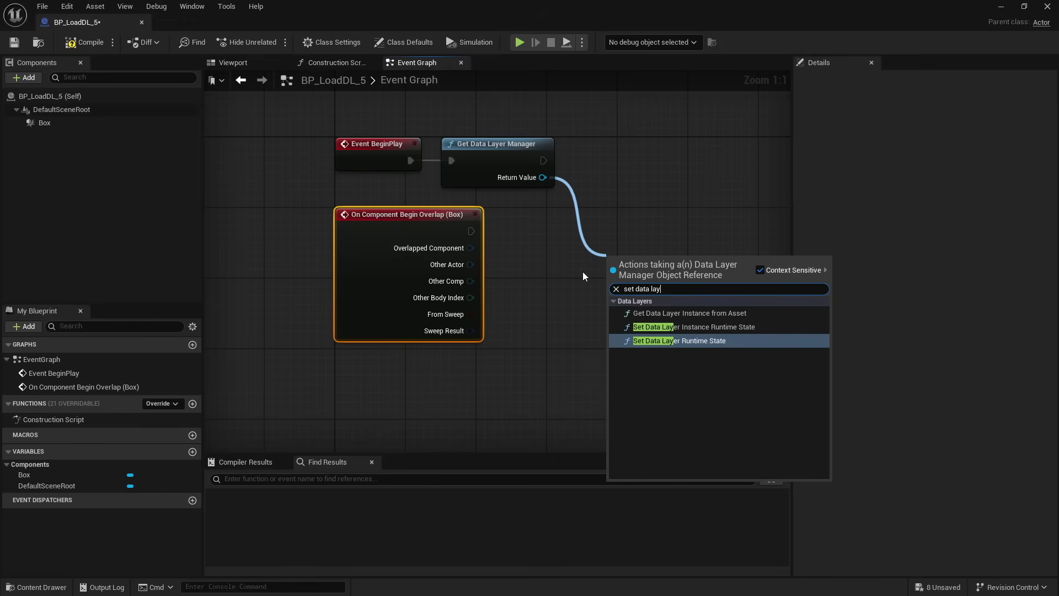
click(731, 341)
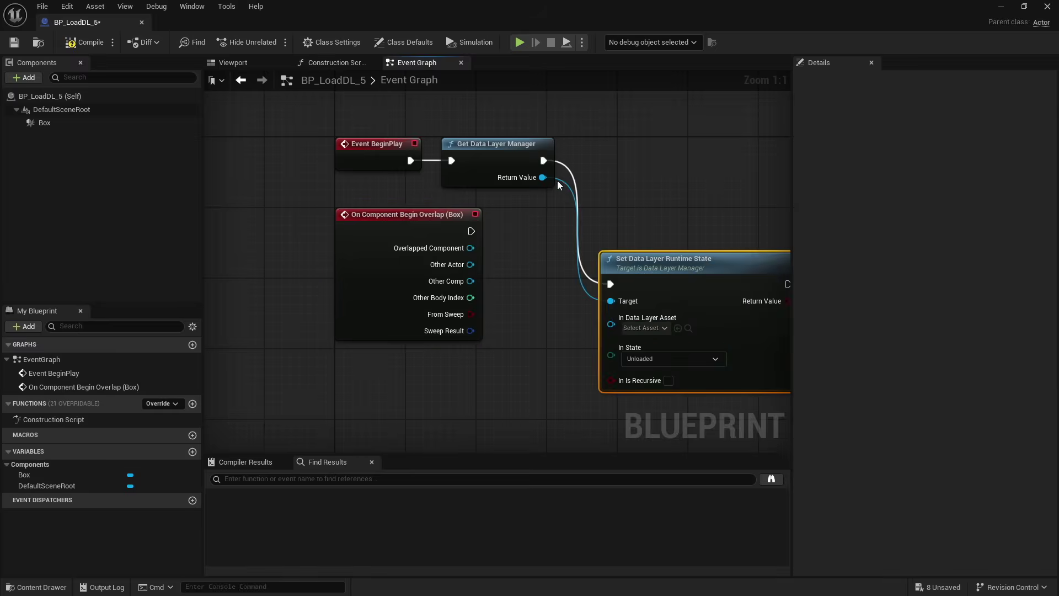
alt+click(543, 161)
drag(470, 231, 631, 227)
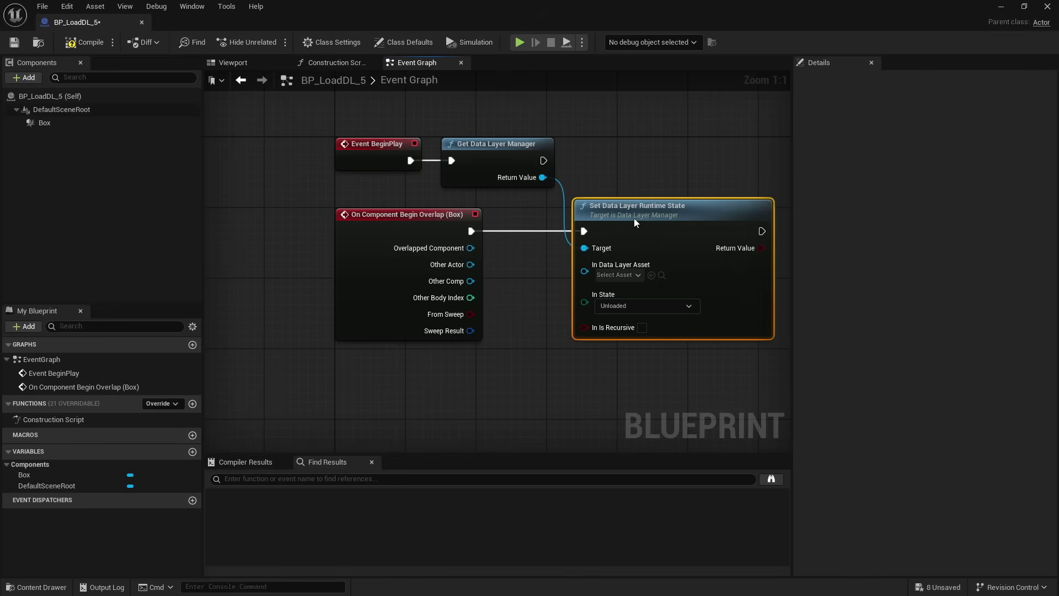
Step: Set the runtime state node's data layer asset to DL_05 and its state to Activated, and save and close the blueprint
click(631, 274)
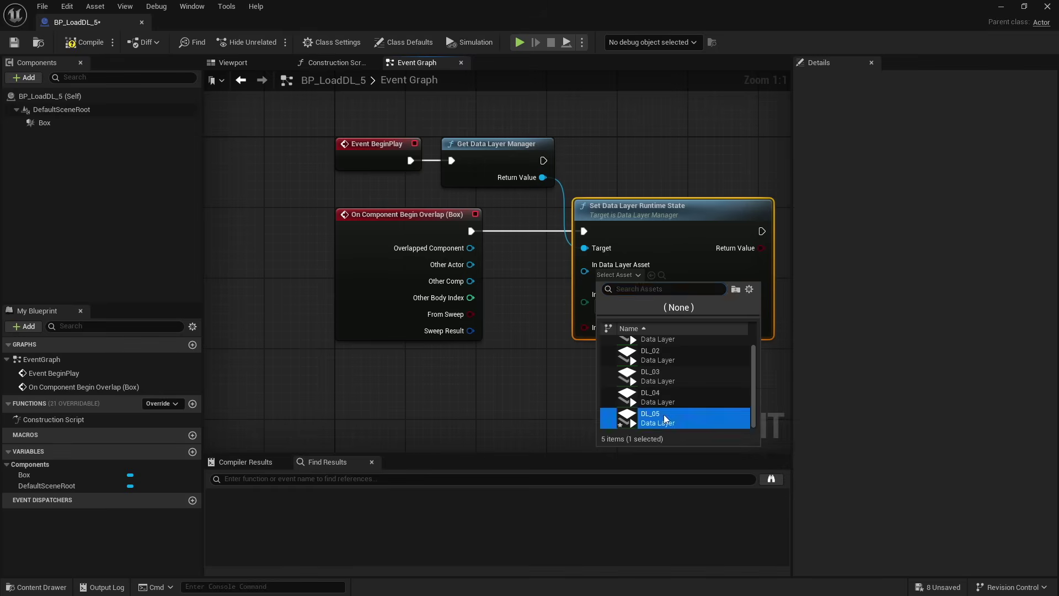
click(663, 417)
click(669, 306)
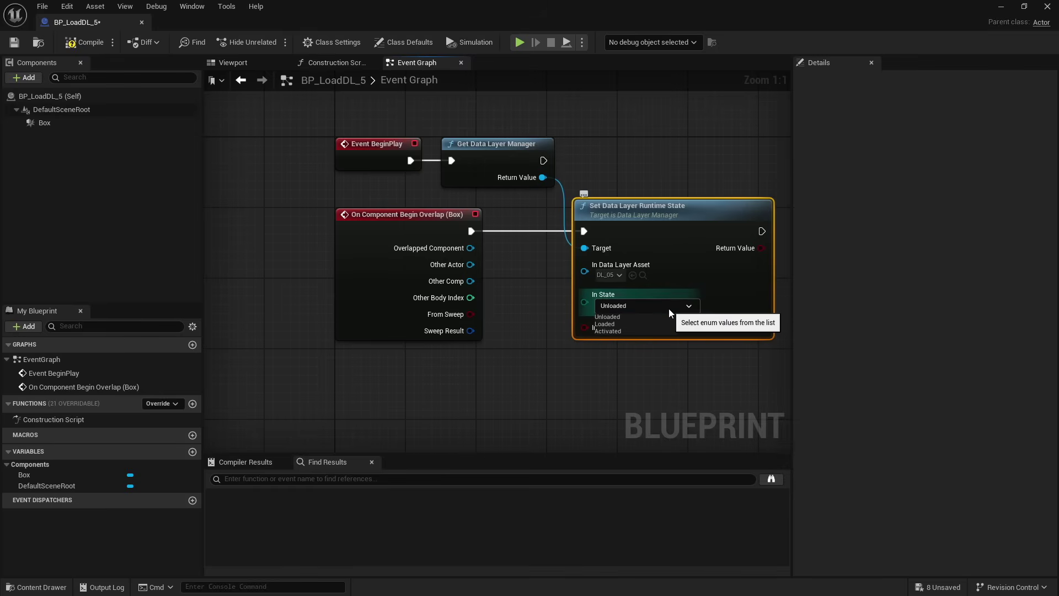
click(622, 331)
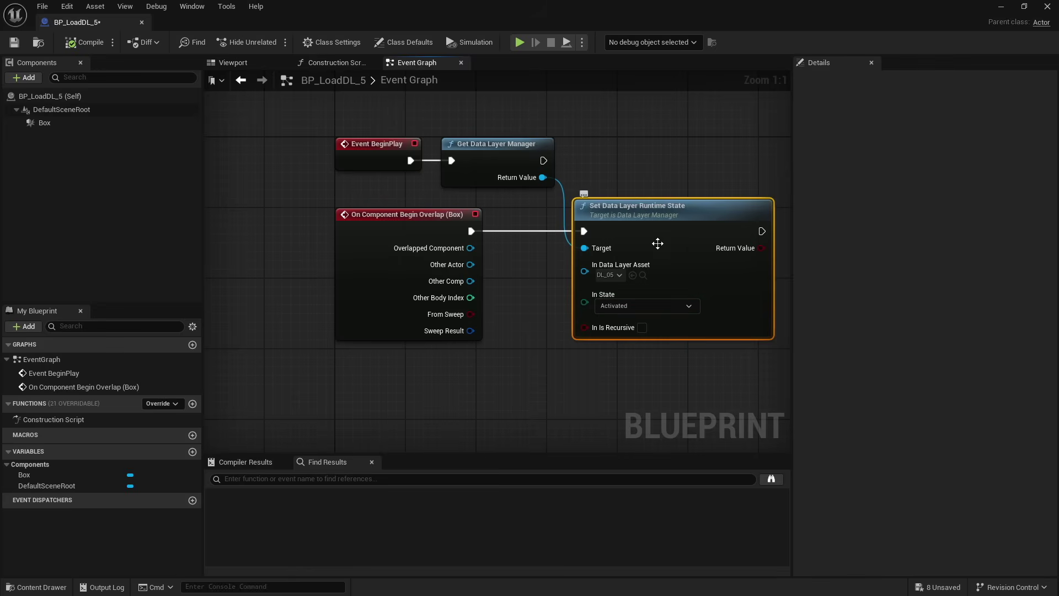
click(21, 47)
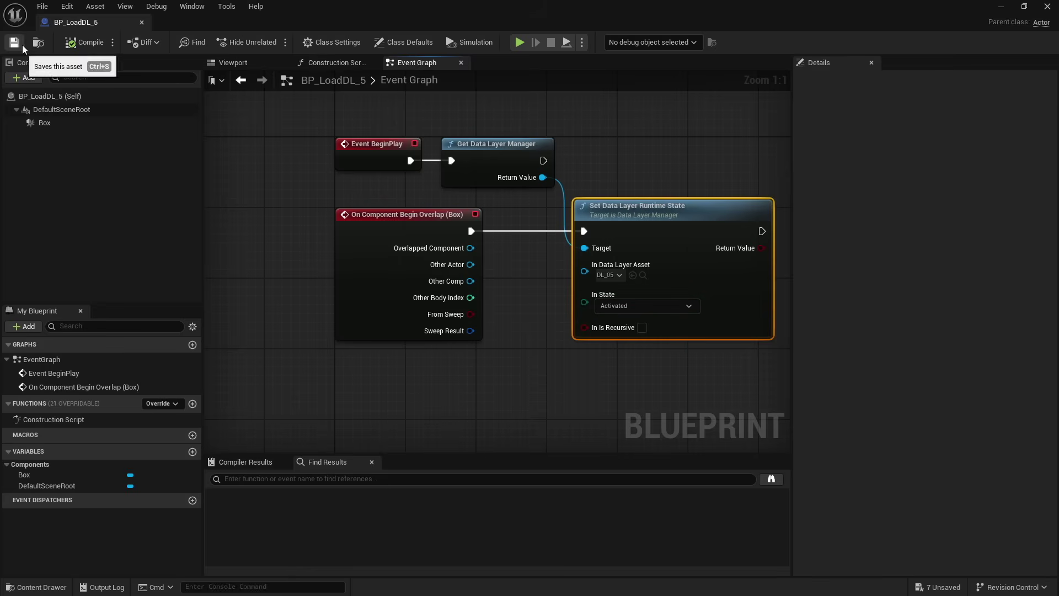
click(1050, 5)
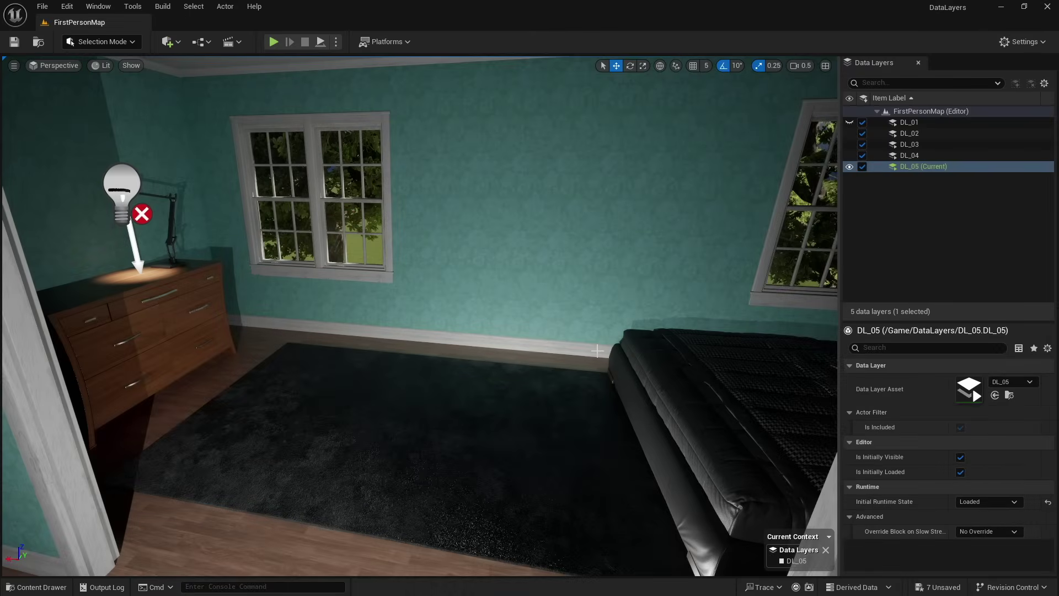
Step: Make DL_04 the current data layer for placing the loader on the staircase
right_drag(597, 351, 626, 317)
key(w)
key(w)
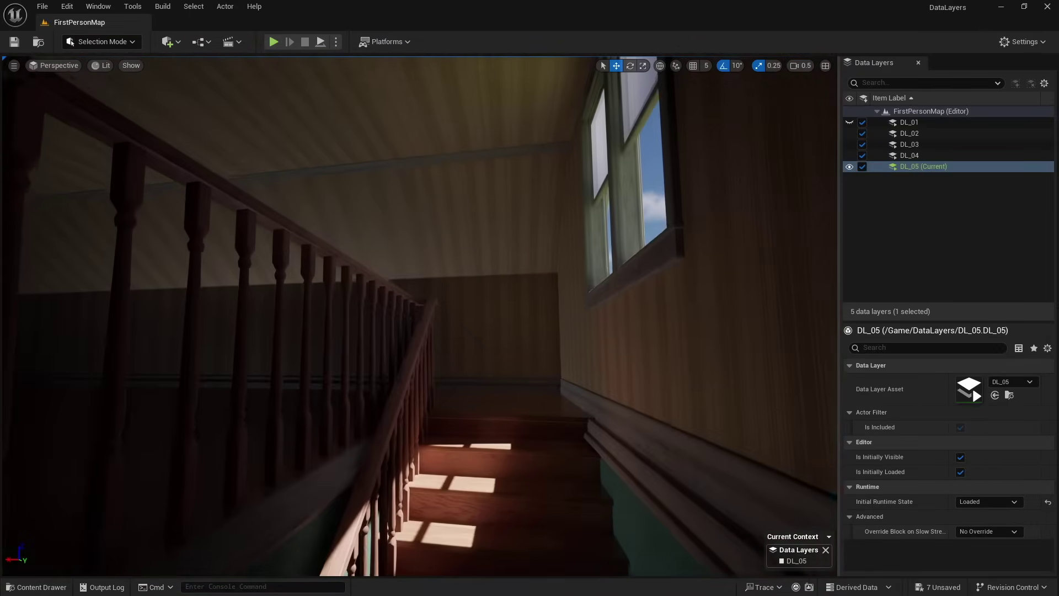
right_drag(449, 340, 425, 354)
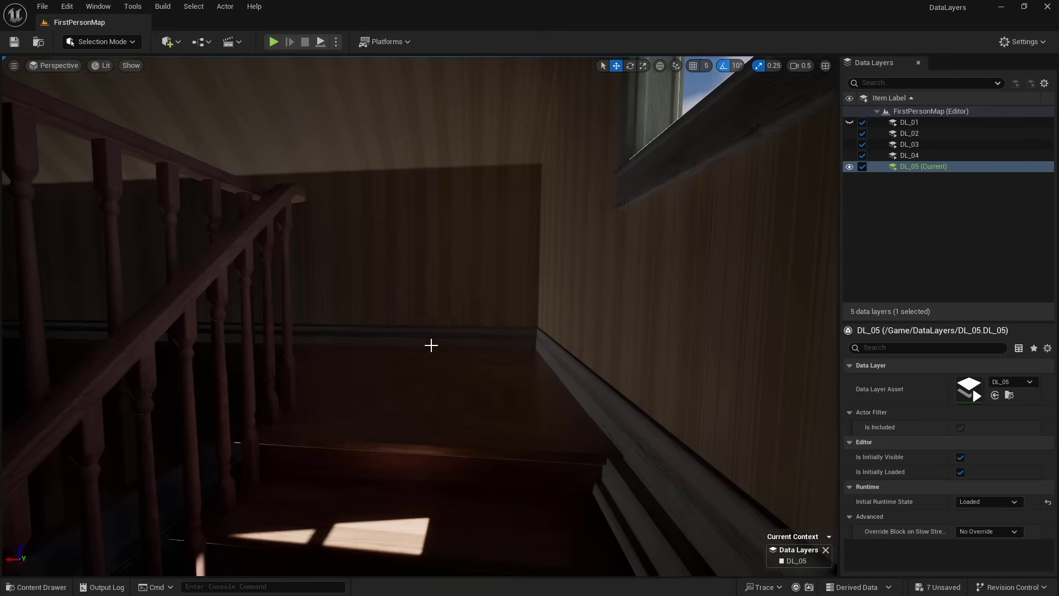
right_drag(632, 354, 568, 367)
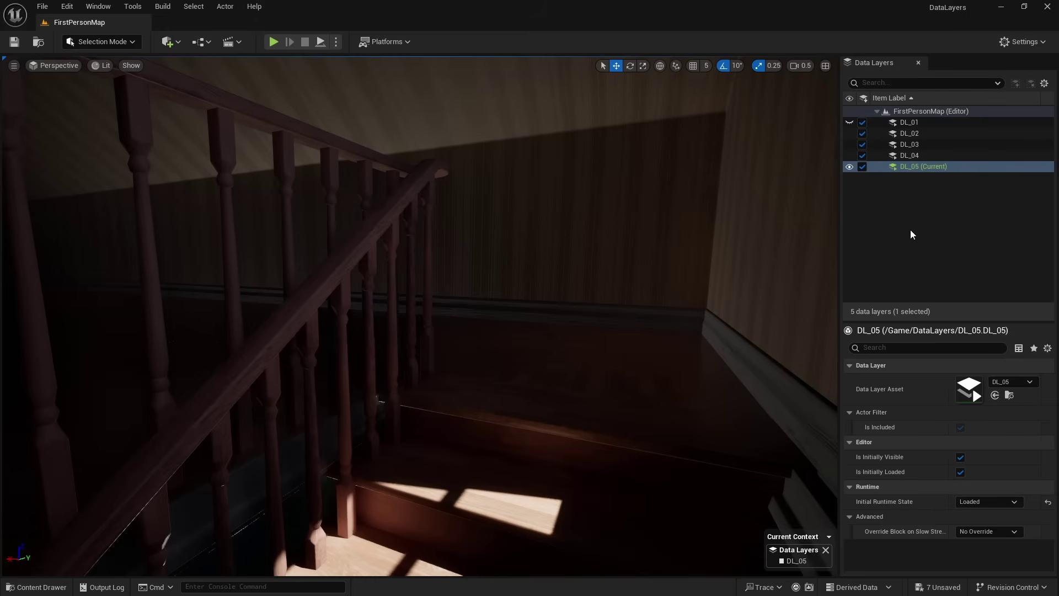
double_click(918, 155)
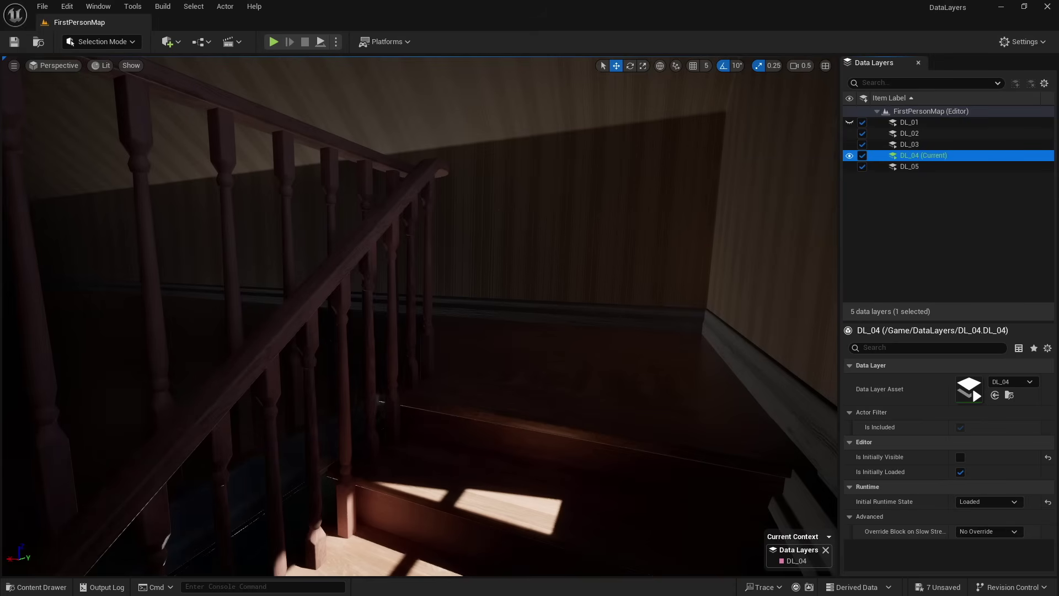
Step: Place BP_LoadDL_5 in the level on the upper steps of the staircase, below the window
click(36, 587)
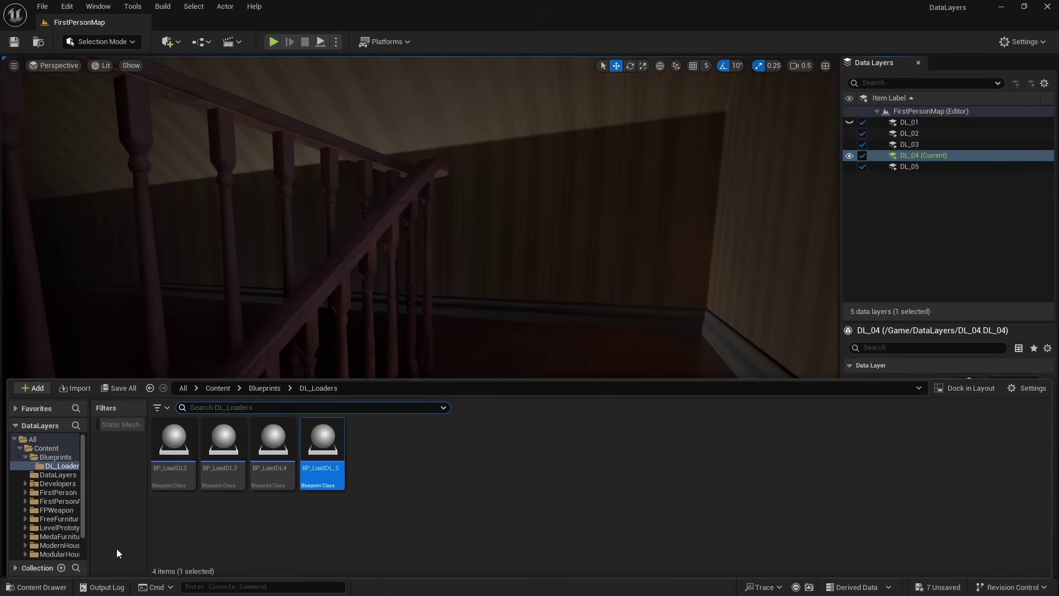
drag(323, 476, 561, 428)
right_drag(637, 507, 756, 458)
right_drag(690, 501, 639, 524)
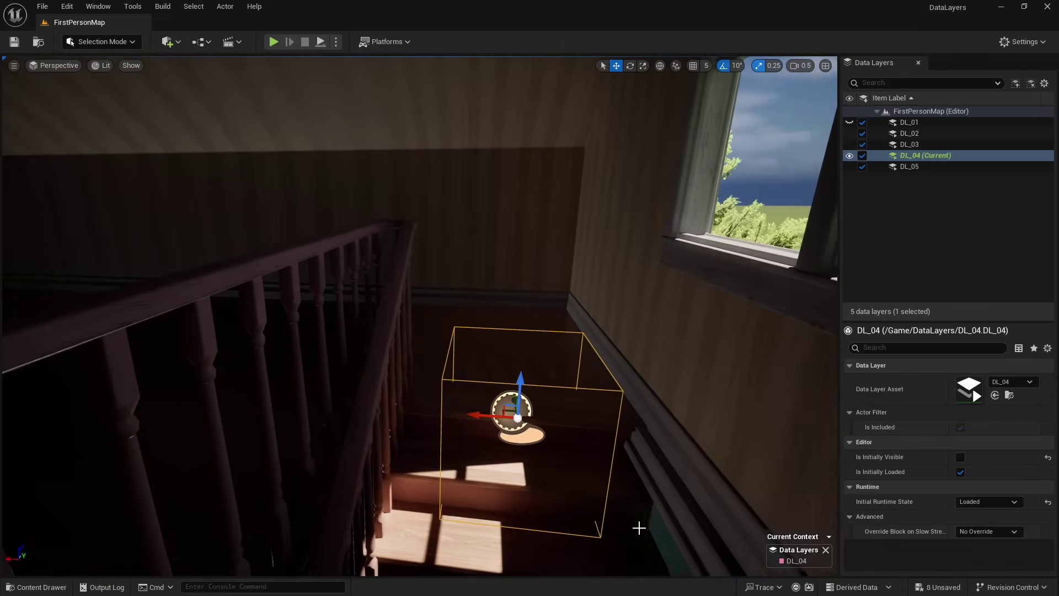
Step: Widen BP_LoadDL_5's trigger box across the full width of the staircase and raise it over the upper steps
key(e)
key(r)
drag(481, 420, 419, 416)
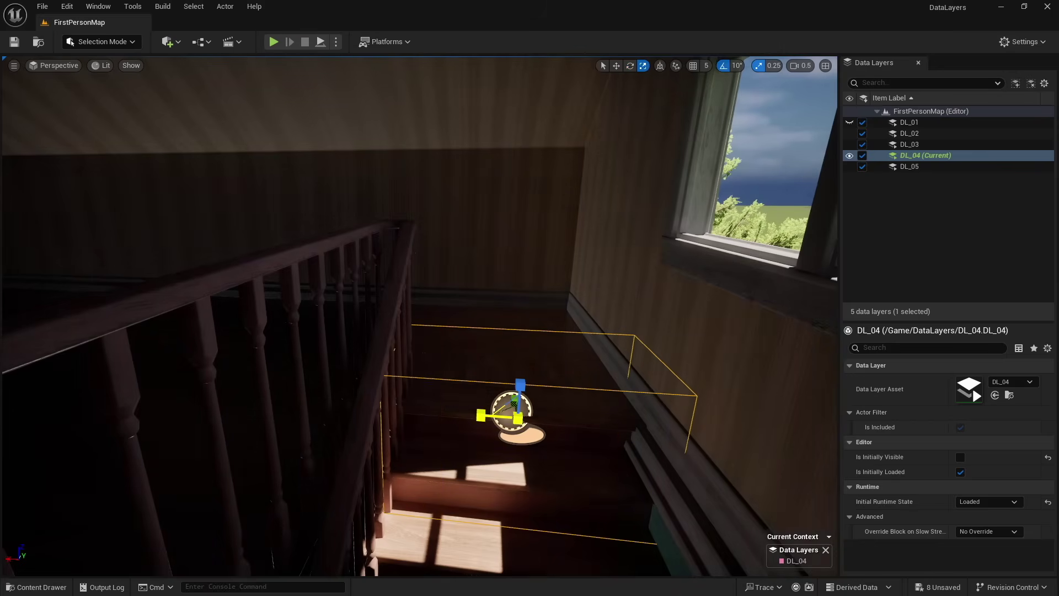
drag(522, 386, 534, 330)
key(w)
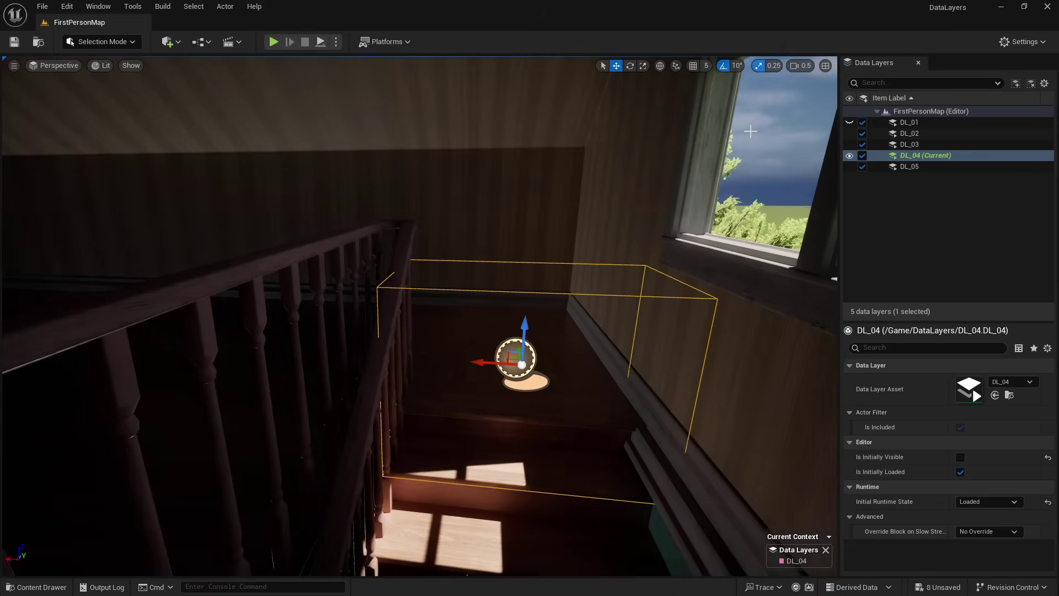
Step: Toggle the visibility of DL_05 and DL_04 off and back on to check which layer holds the loader
click(849, 165)
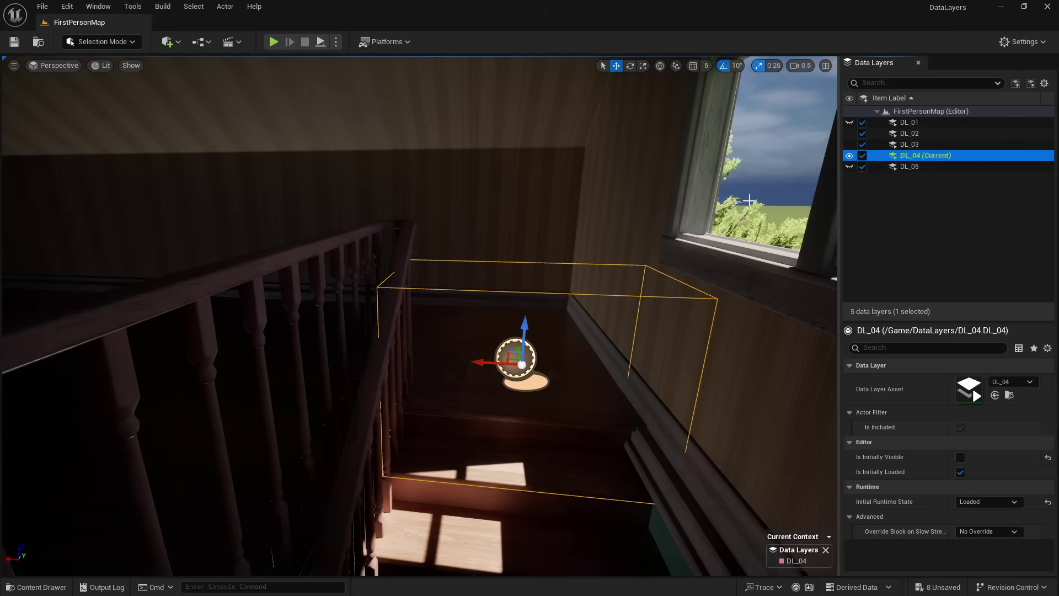
click(849, 155)
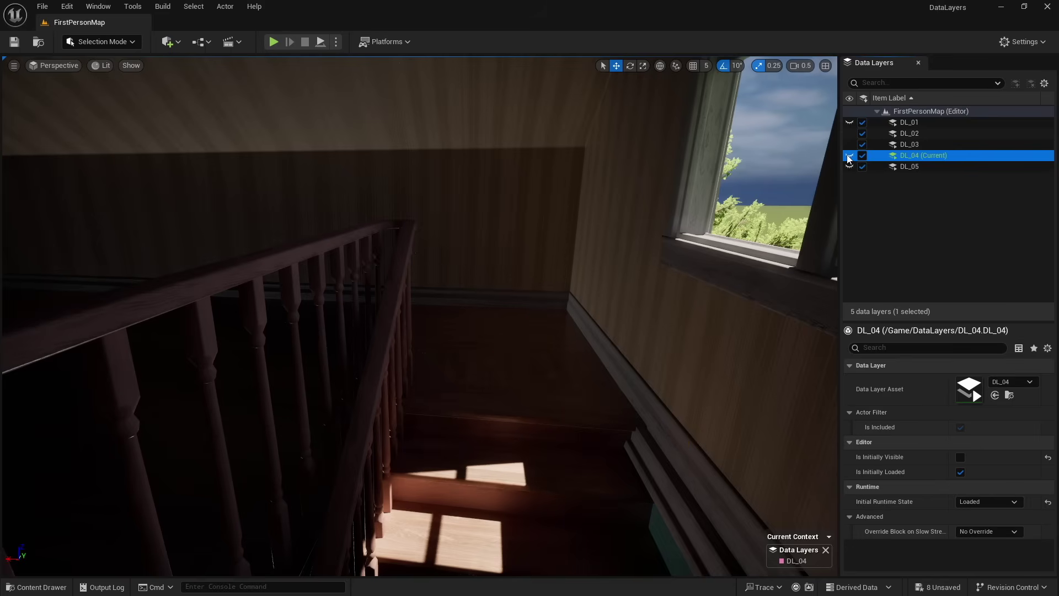
click(849, 156)
click(849, 156)
click(849, 156)
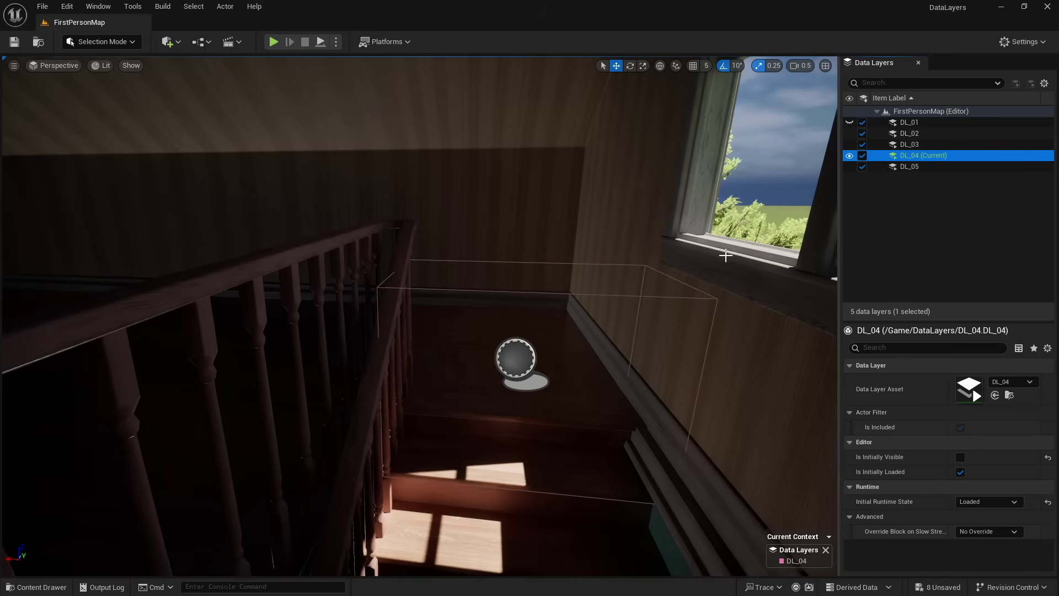
Step: Play-test the level, walking from the start tunnel into the house and through the ground floor to the staircase
click(273, 43)
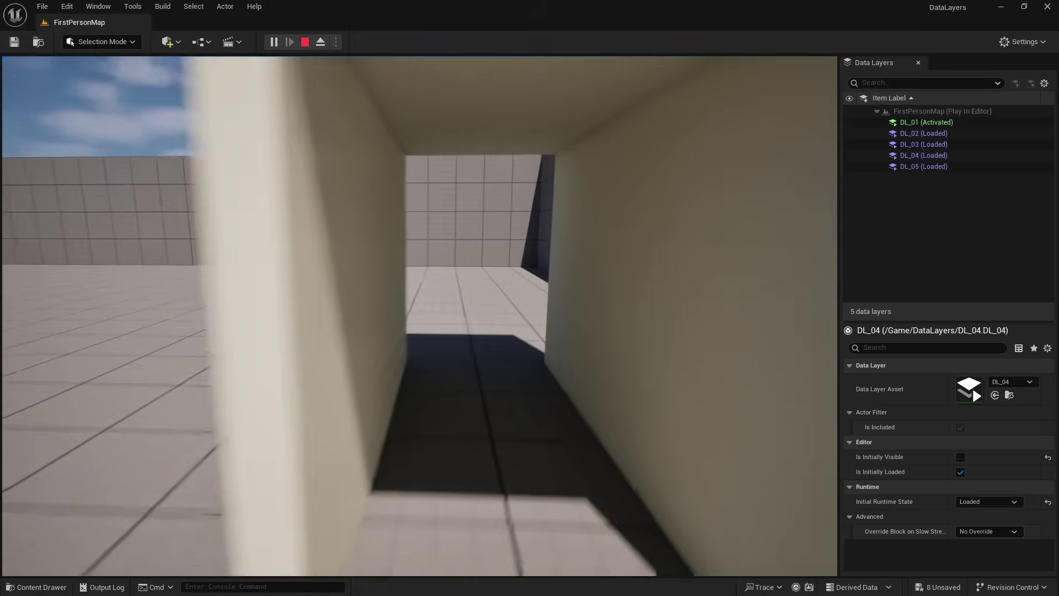
key(w)
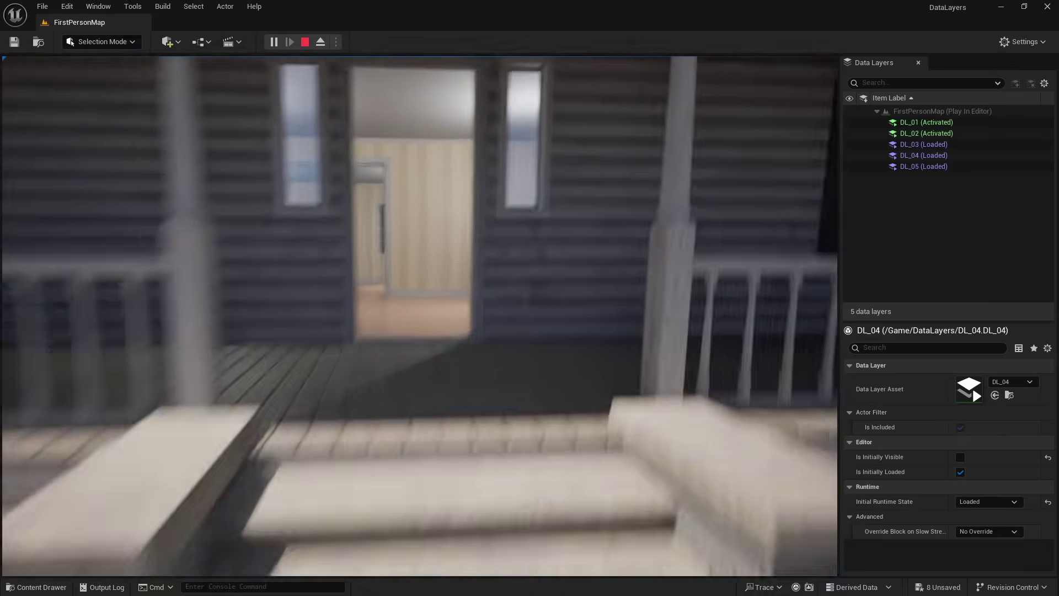
key(w)
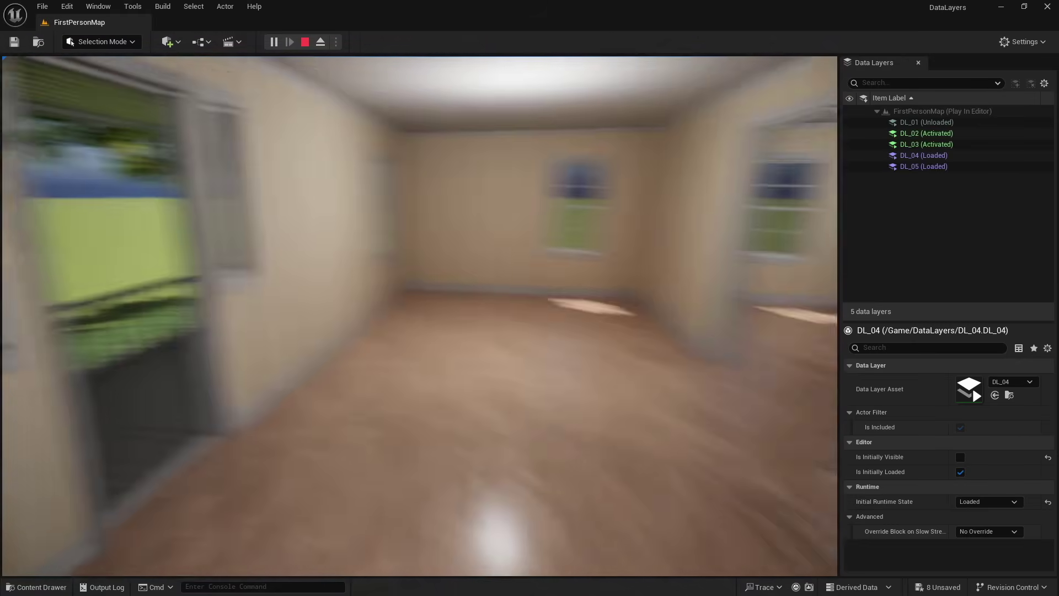
key(w)
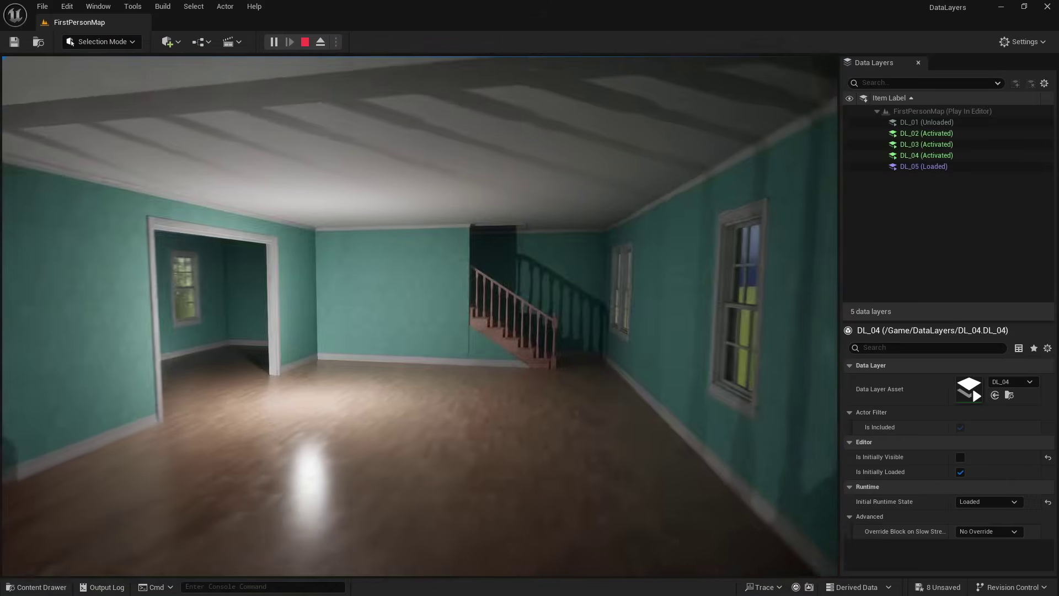
key(w)
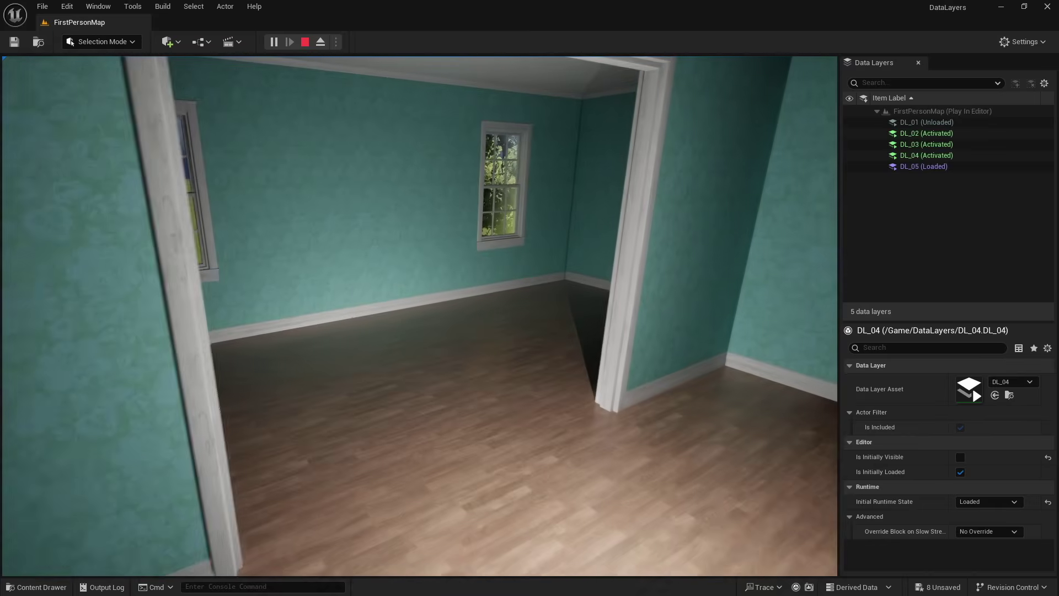
key(w)
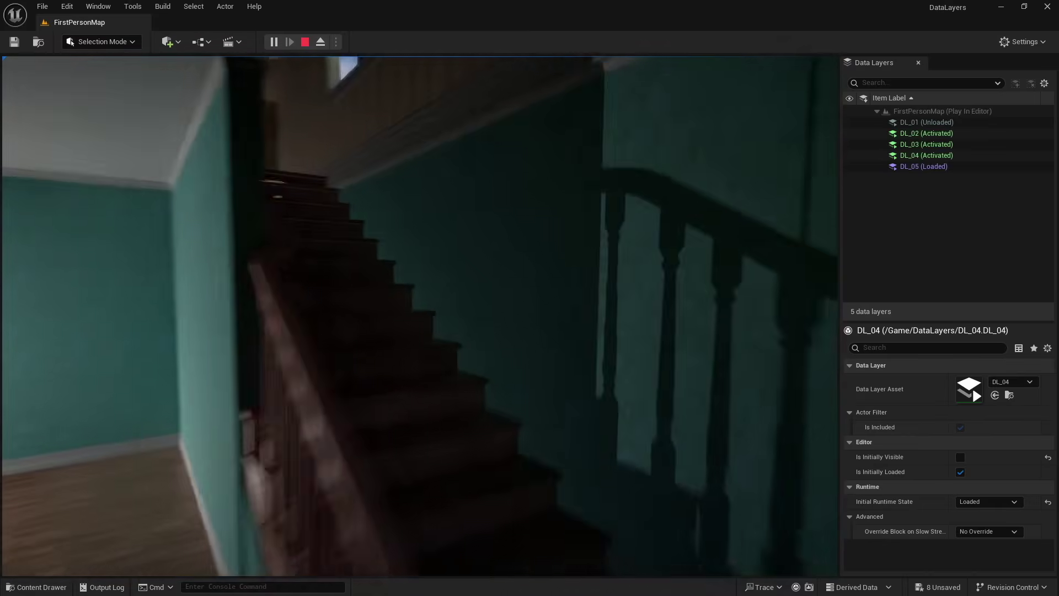
Step: Climb the stairs through the DL_05 loader, inspect the upper floor with the lamp on the commode, and end the play test
key(w)
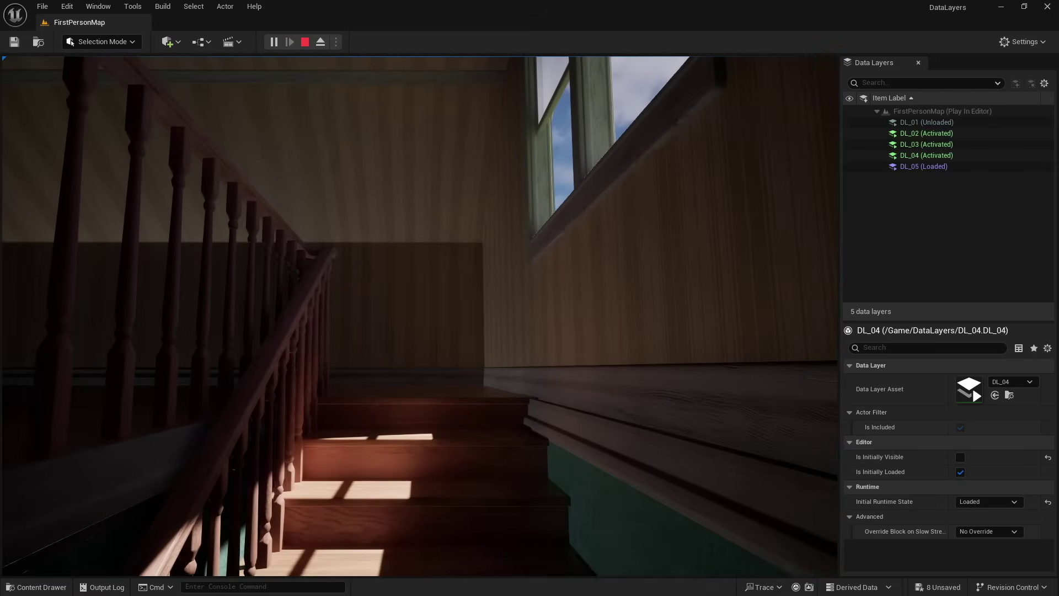
key(w)
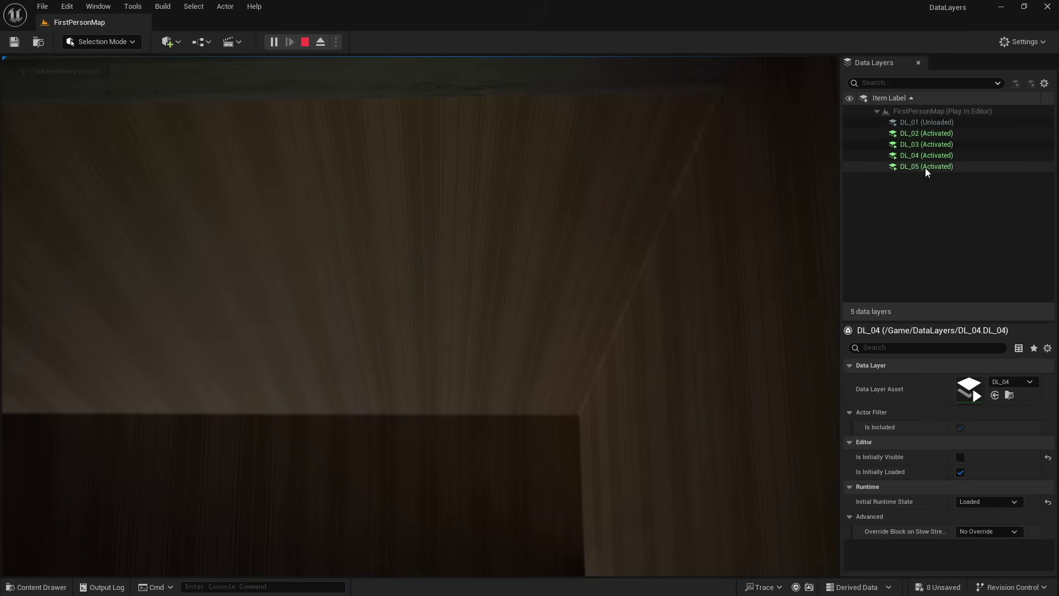
click(727, 218)
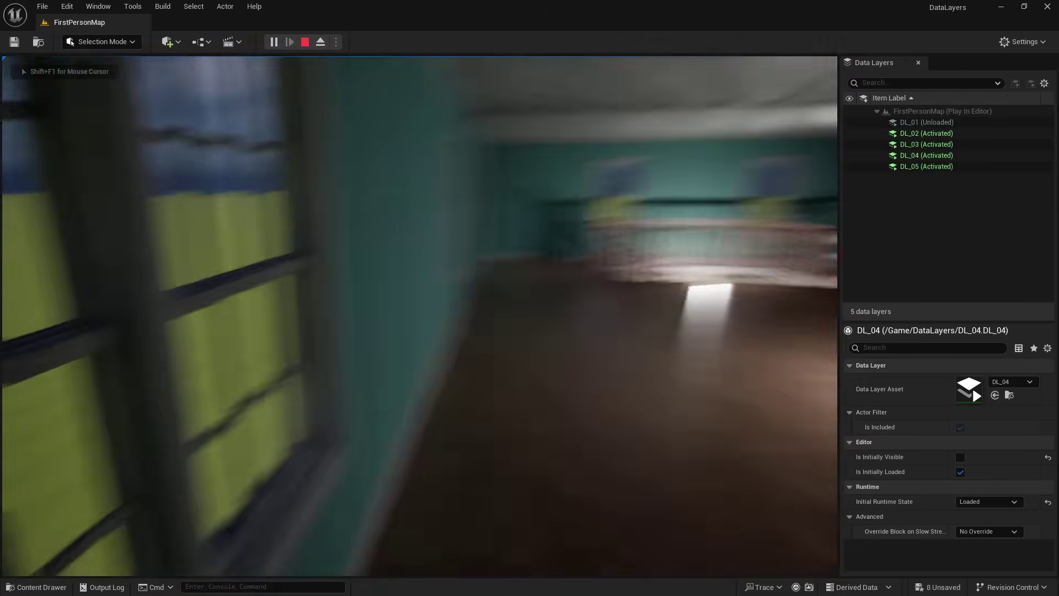
key(w)
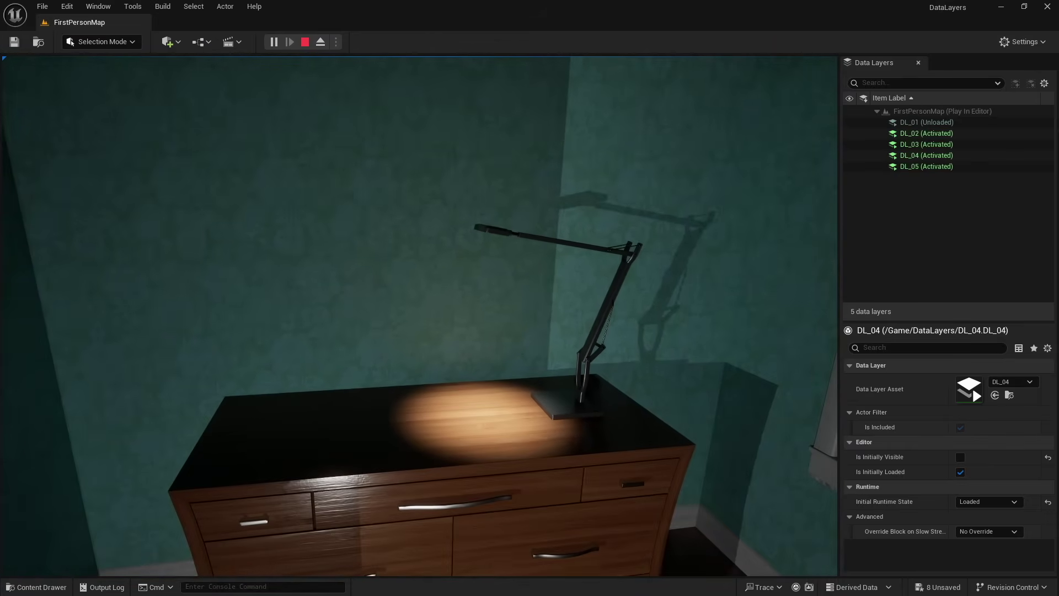
key(Escape)
click(576, 342)
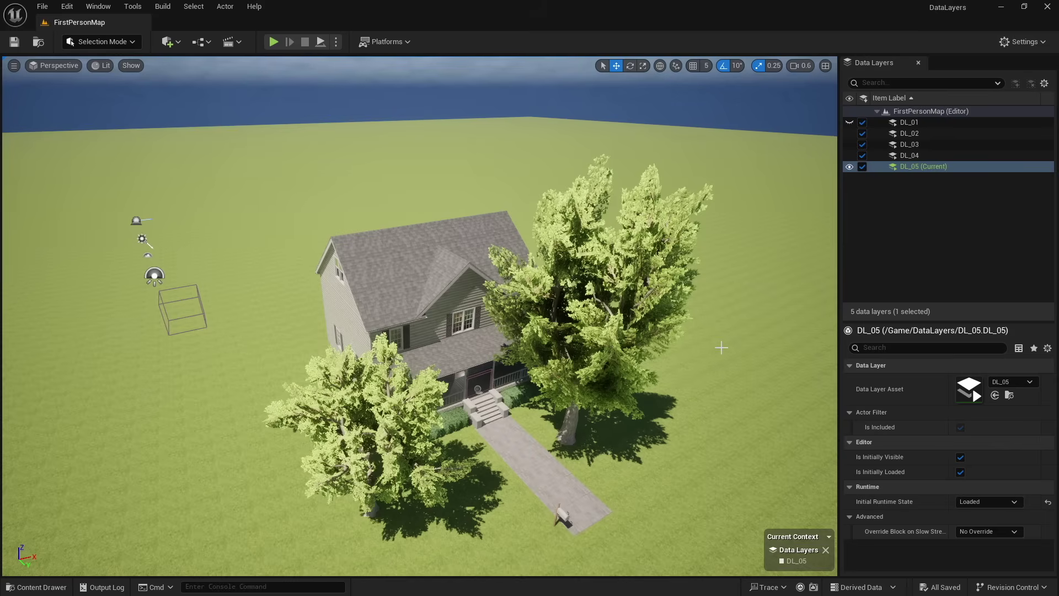
Step: Show DL_01 and hide DL_03 to view the starting area around the house, and restore both layers' visibility
right_drag(731, 338, 738, 319)
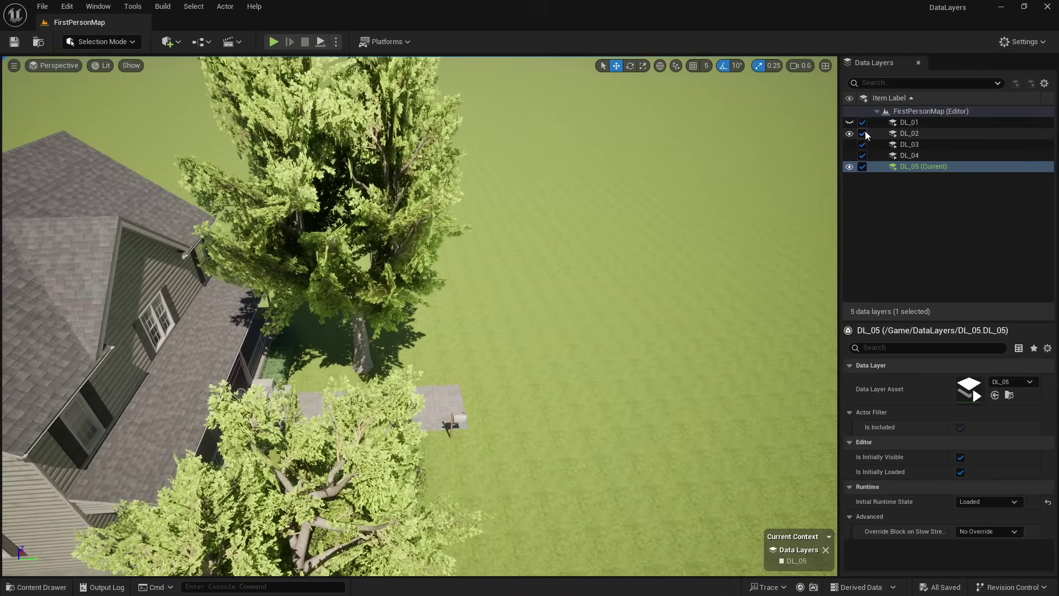
click(850, 122)
click(849, 144)
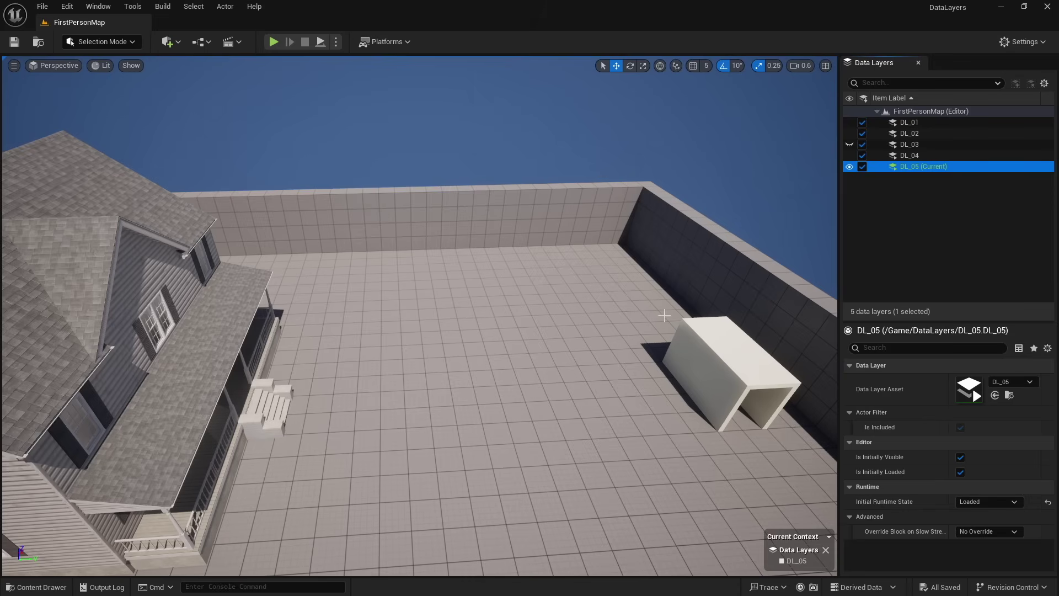
right_drag(827, 173, 827, 173)
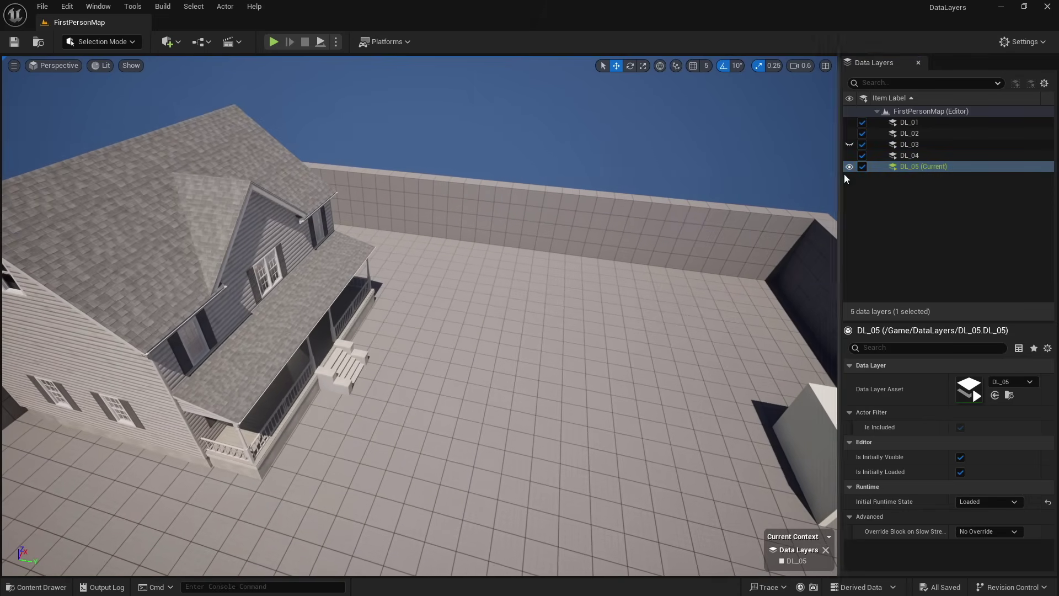
click(850, 122)
click(849, 144)
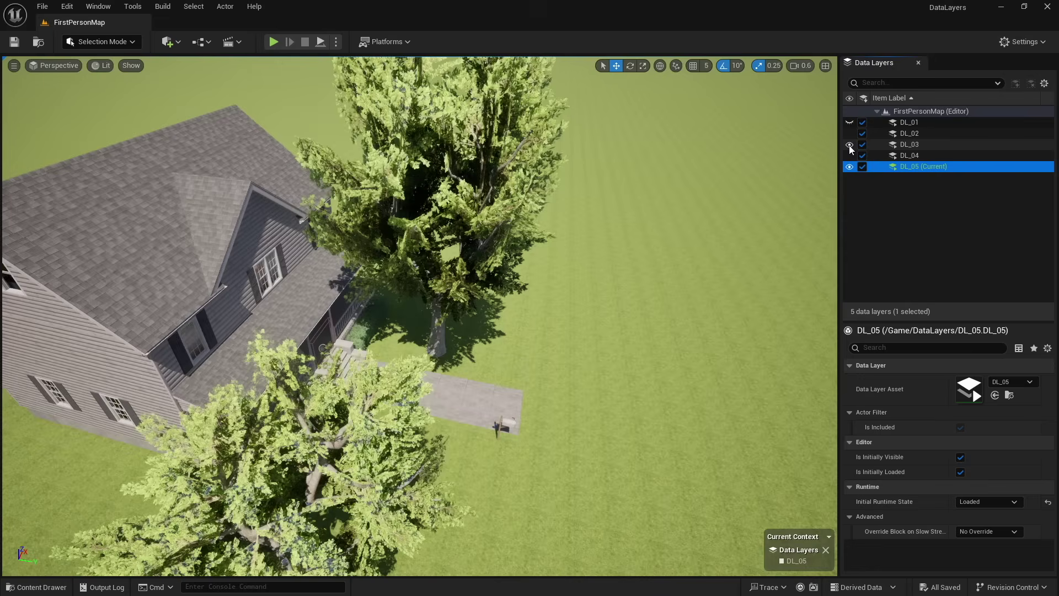
Step: Preview the ES_Meadow day birds and insects sound wave in the UserImports folder and stop playback
mouse_move(419, 315)
right_down()
mouse_move(474, 309)
mouse_move(483, 265)
mouse_move(463, 232)
mouse_move(386, 260)
mouse_move(353, 250)
mouse_move(359, 242)
mouse_move(419, 314)
right_up()
key(s)
key(s)
right_drag(628, 435, 628, 499)
click(56, 589)
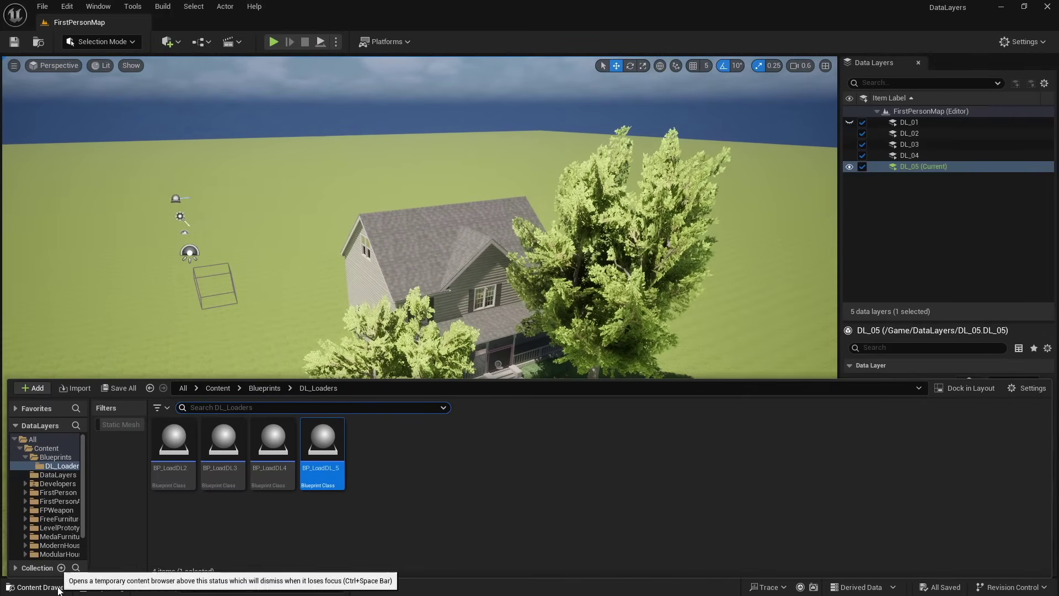
click(220, 390)
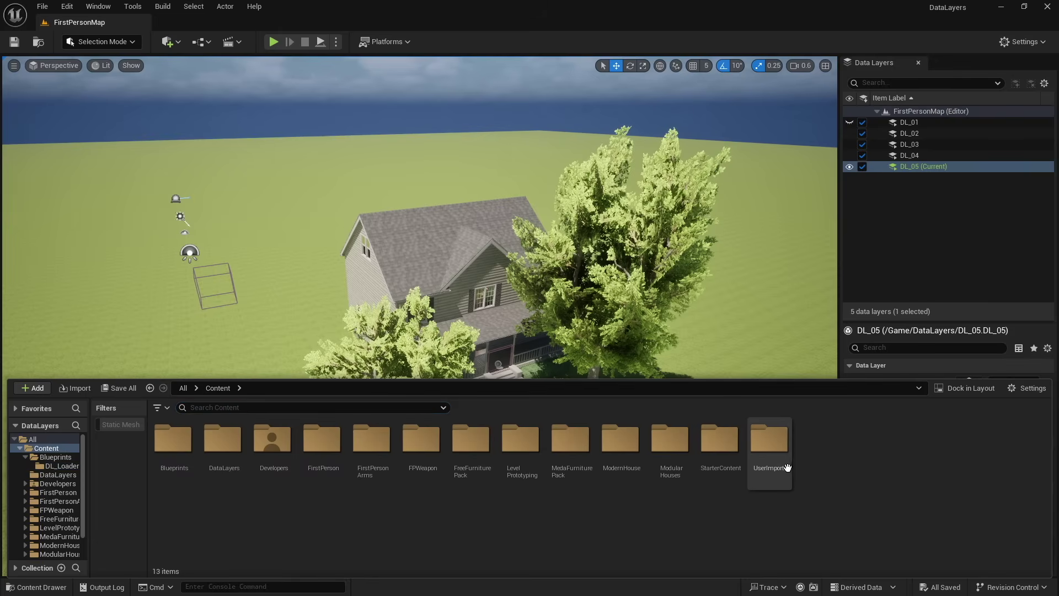
double_click(772, 444)
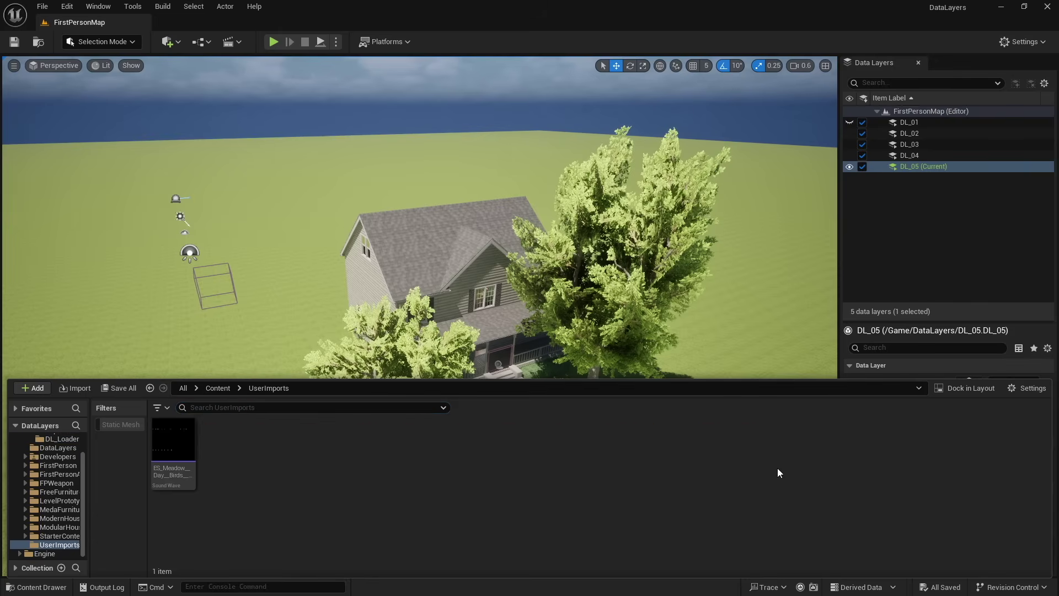
click(173, 440)
mouse_move(186, 448)
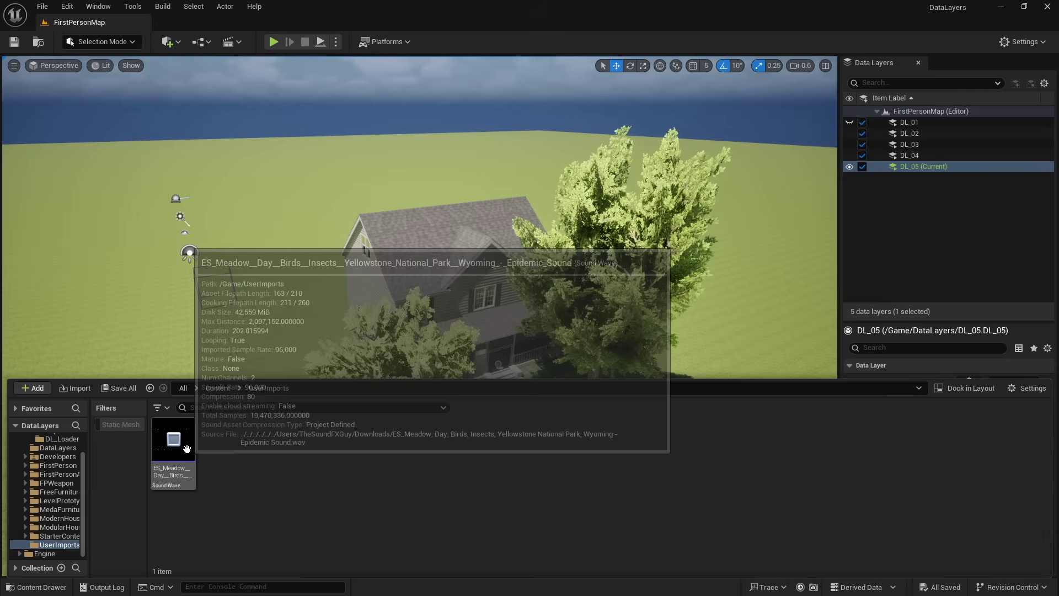
click(174, 440)
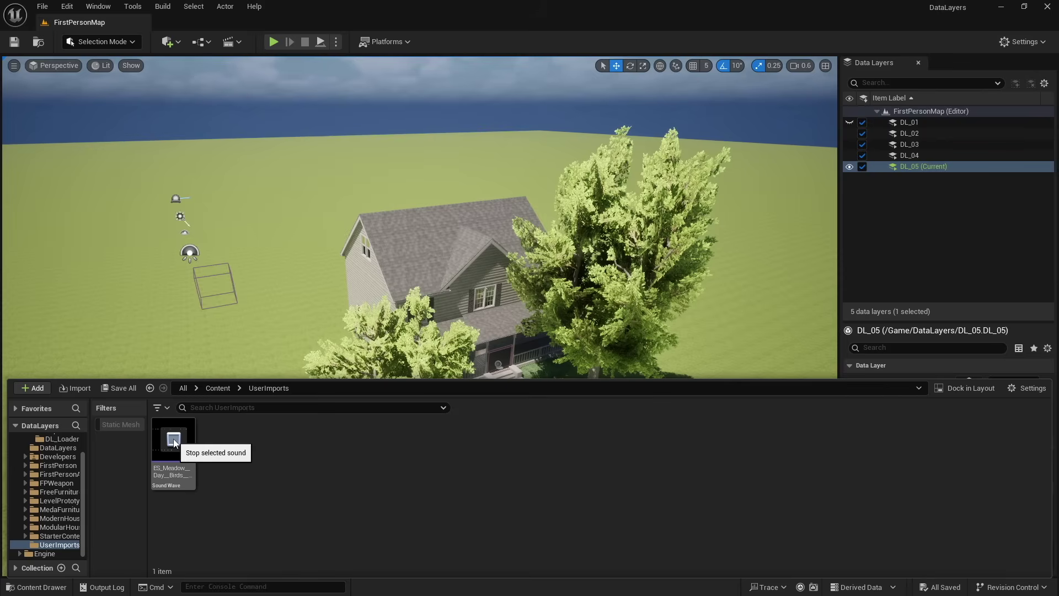
Step: Make DL_03 the current data layer and add an Audio Volume to the level
mouse_move(578, 295)
right_down()
mouse_move(578, 336)
mouse_move(611, 342)
mouse_move(569, 308)
right_up()
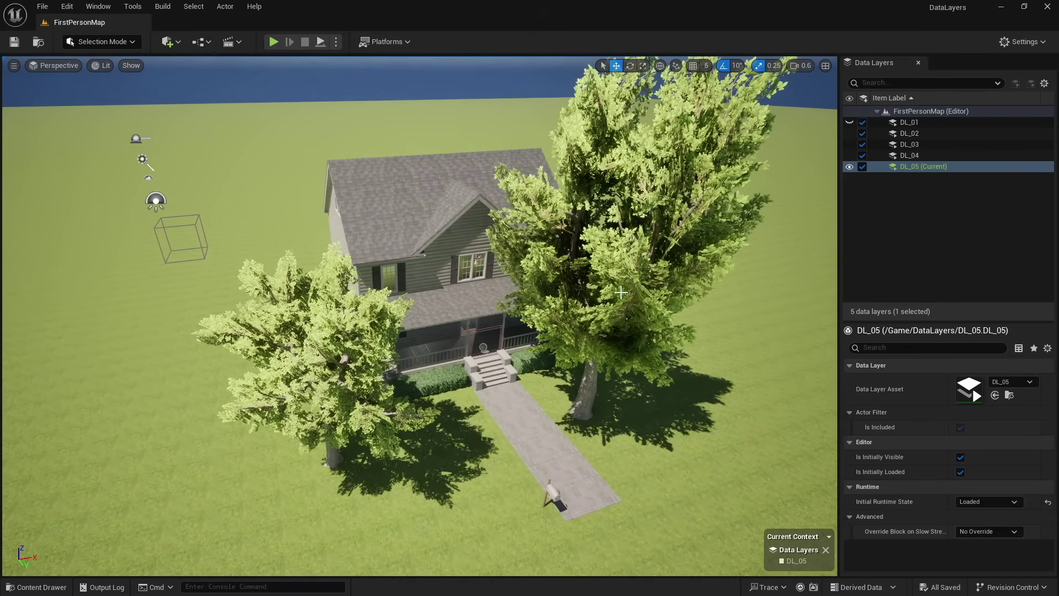
double_click(924, 146)
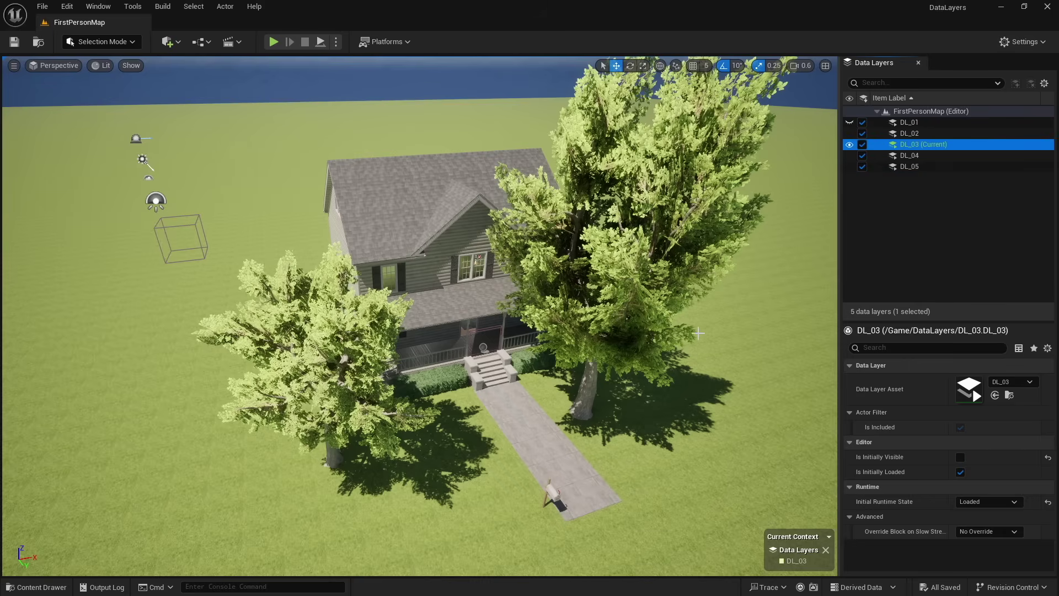
right_drag(698, 332, 692, 296)
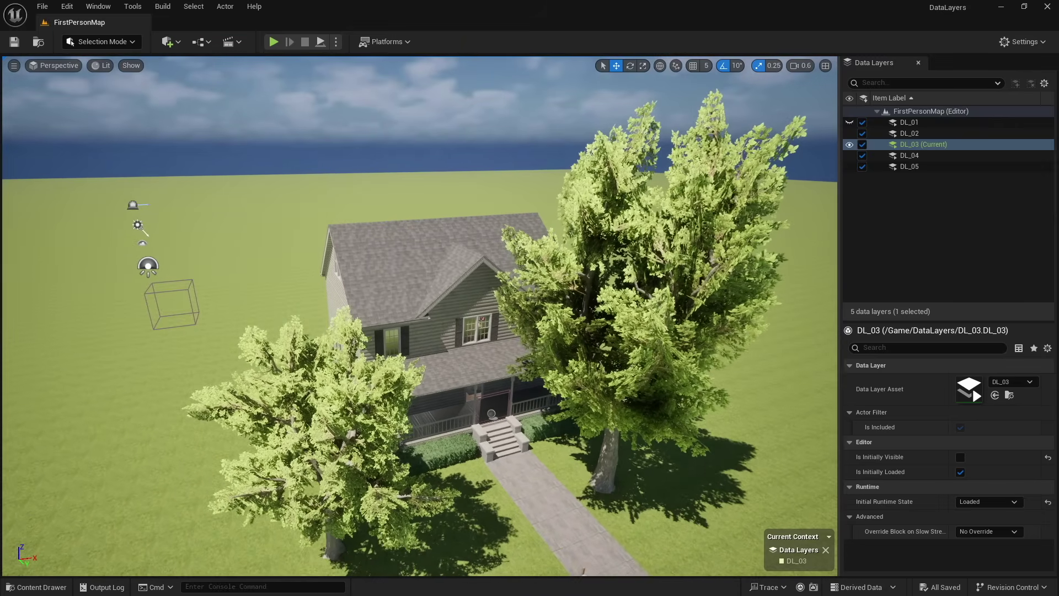
click(168, 42)
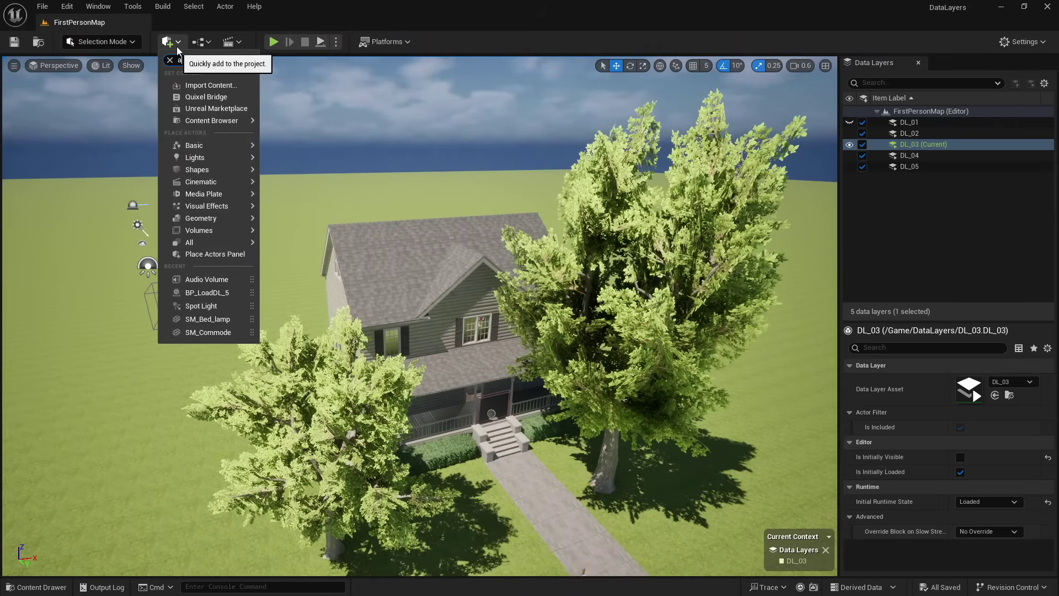
text(audio)
click(232, 74)
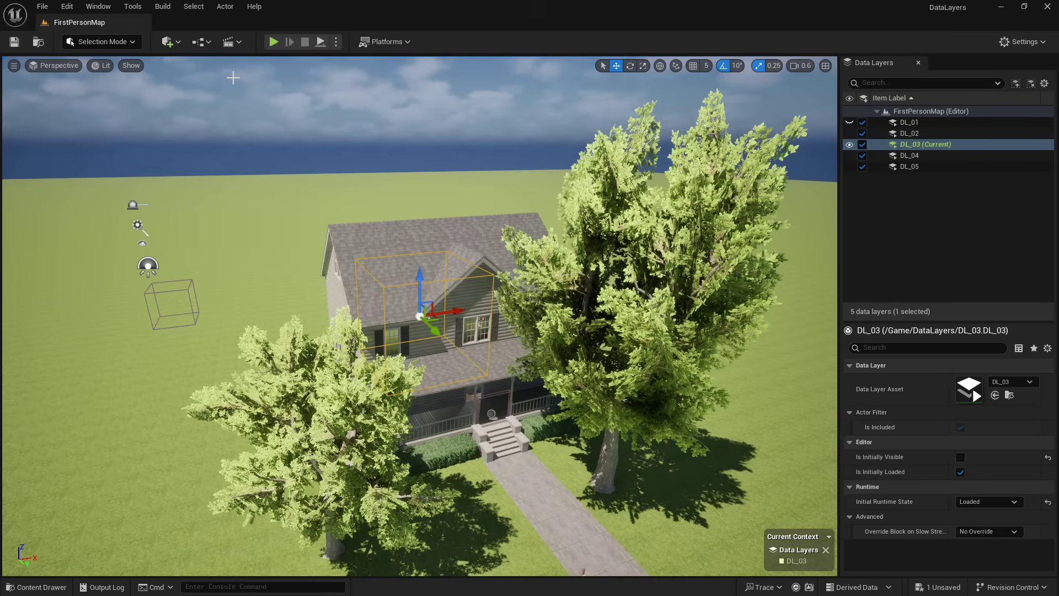
Step: Move the audio volume onto the house so that it sits roughly at the building's centre
key(a)
right_drag(435, 393, 684, 397)
scroll(435, 393, up, 2)
right_drag(422, 337, 422, 338)
drag(637, 288, 338, 206)
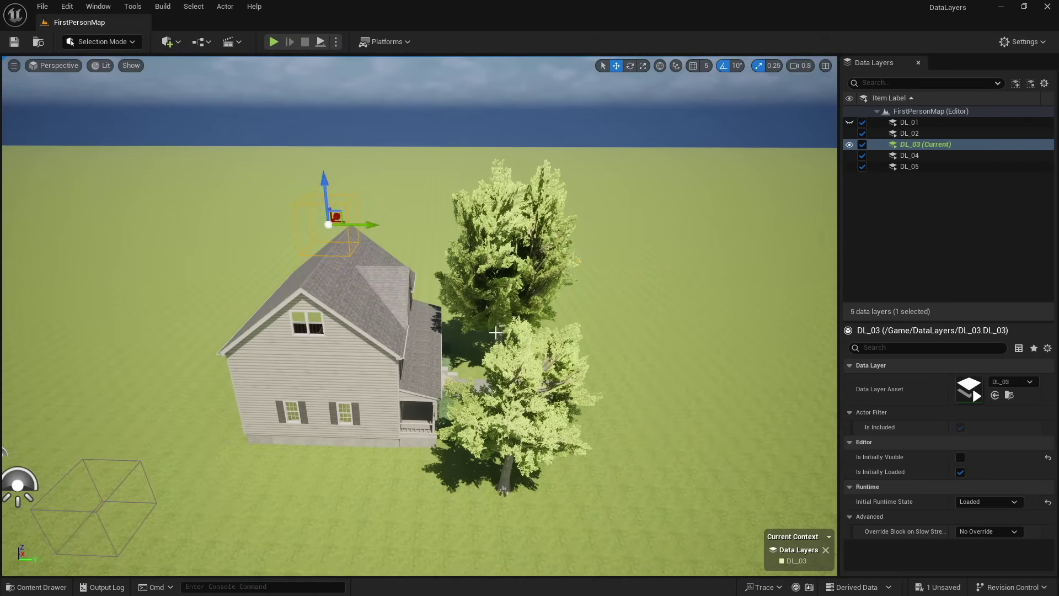
key(d)
scroll(338, 206, up, 1)
right_drag(338, 206, 232, 206)
drag(324, 203, 433, 340)
Step: Scale the audio volume to 15.75 × 17.0 × 6.0 so that it encloses the house and surrounding yard
key(r)
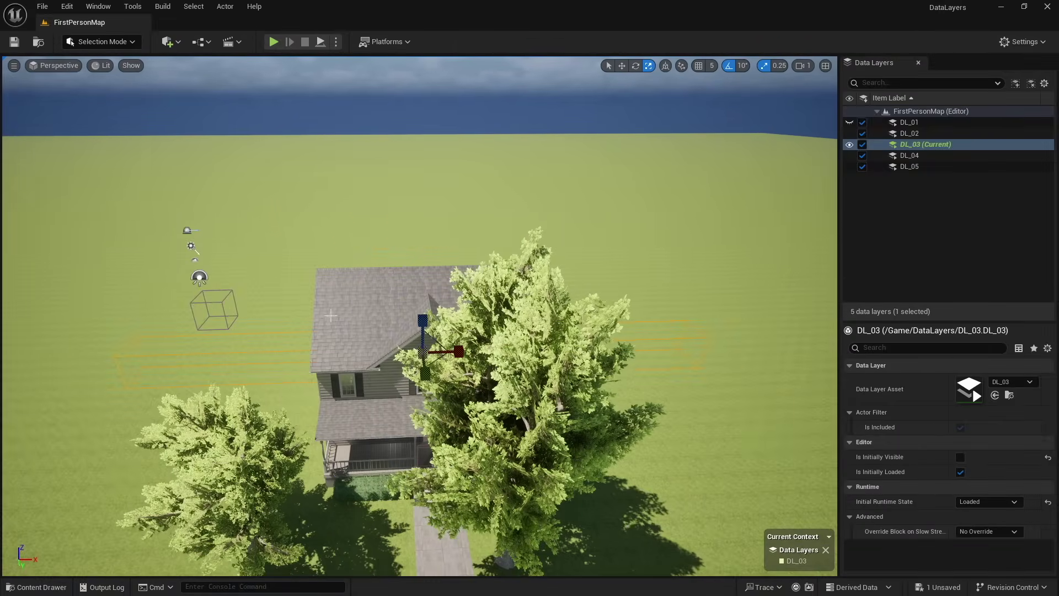
key(s)
right_drag(422, 351, 481, 248)
key(w)
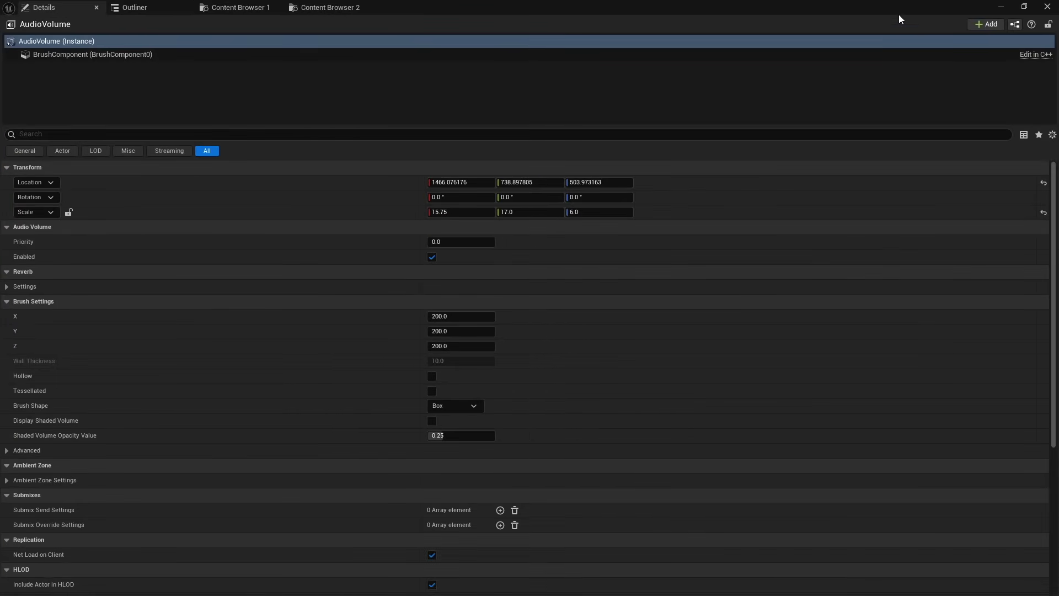
Step: Add an Audio component to the AudioVolume actor and select it to show its properties
click(984, 29)
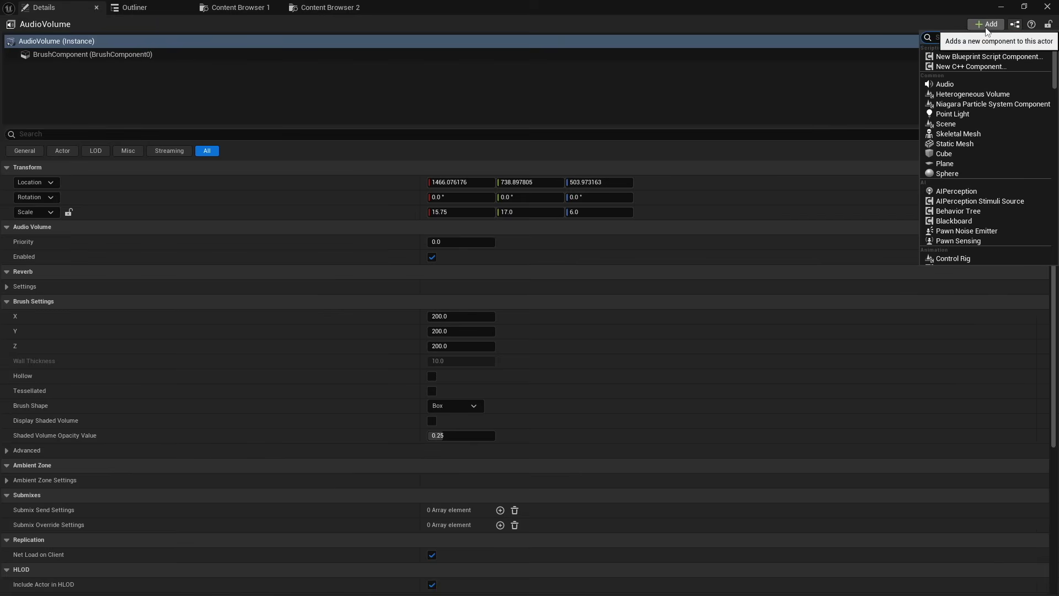
click(975, 83)
click(95, 69)
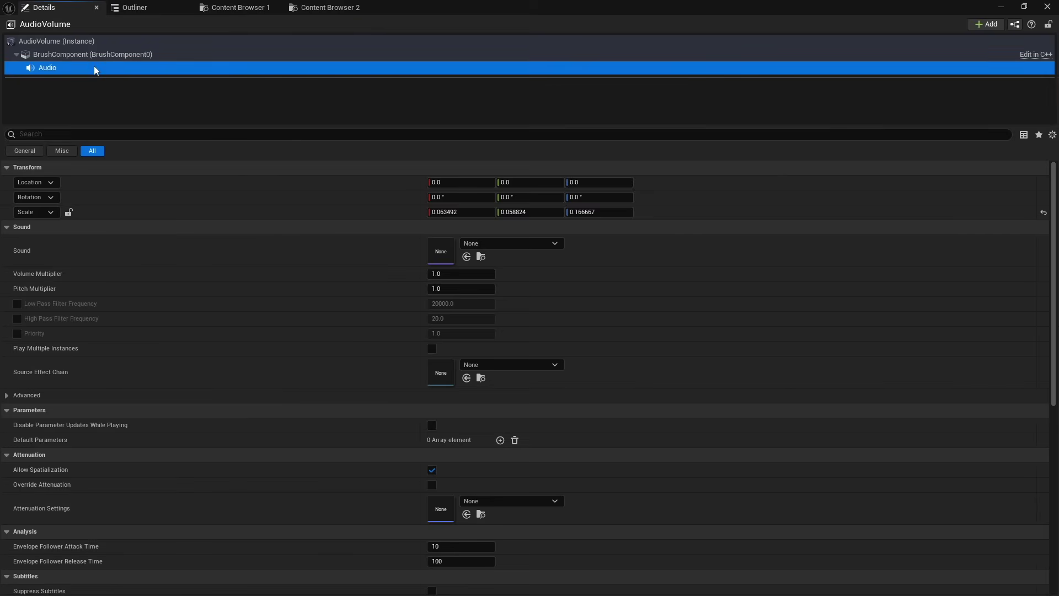
Step: Assign the ES_Meadow__Day__Birds__Insects__Yellowstone_N sound wave to the Audio component
click(515, 246)
text(es)
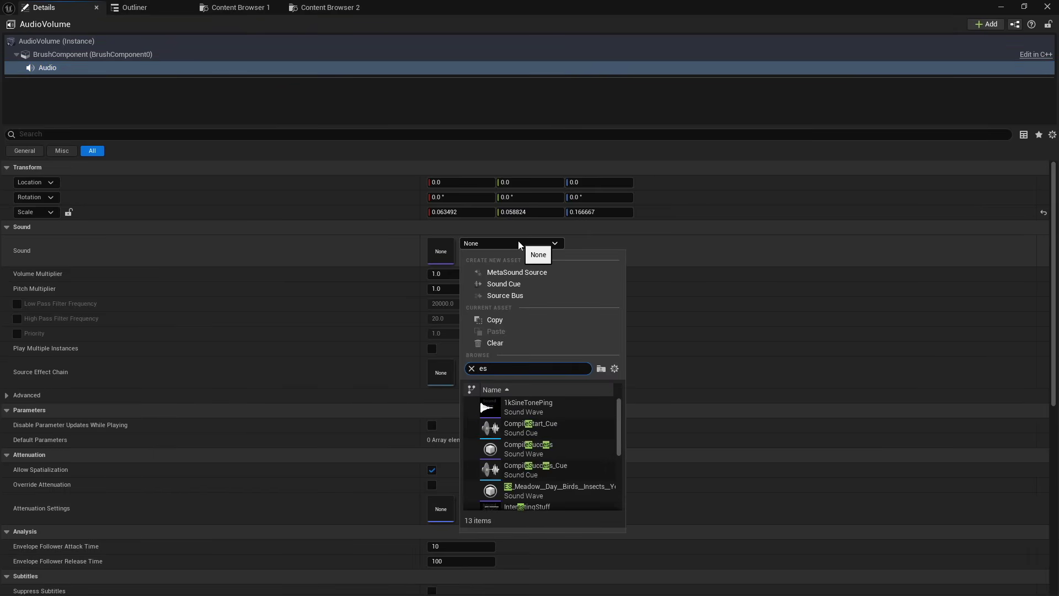
click(554, 492)
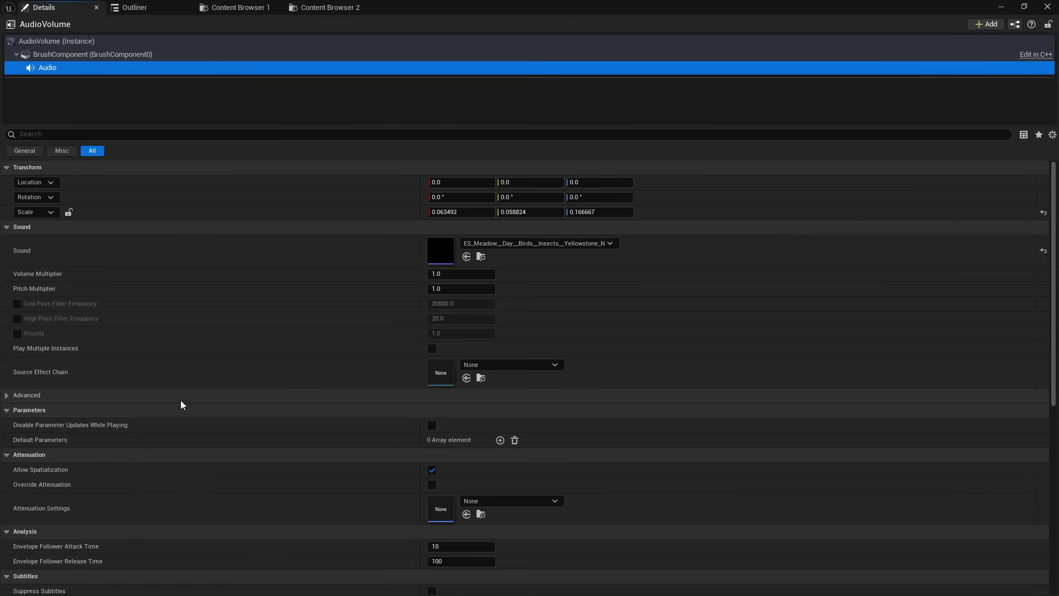
Step: In the AudioVolume actor's Ambient Zone Settings, set the Exterior Time to 1
click(65, 42)
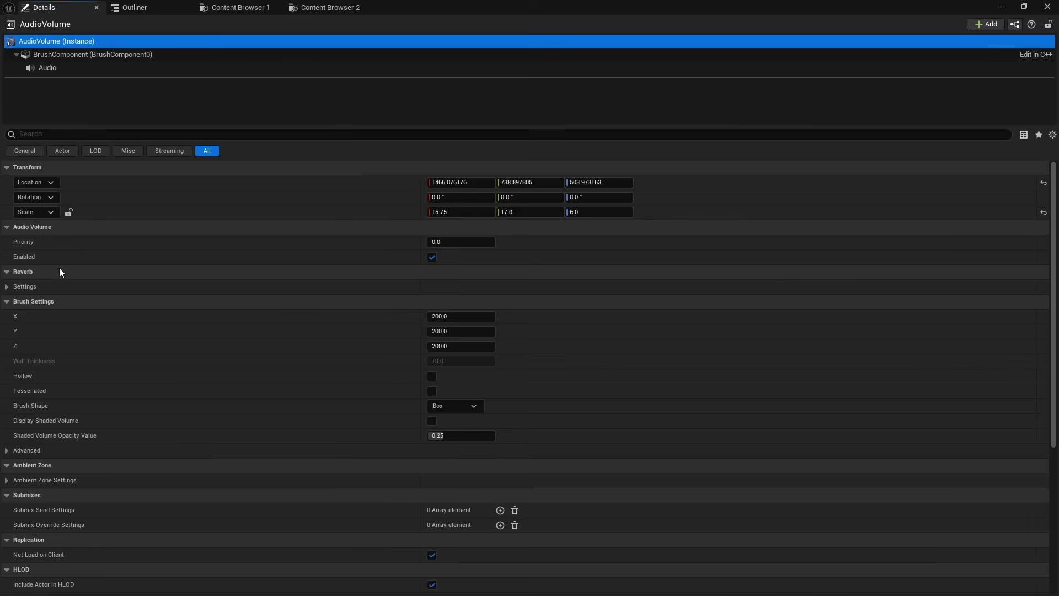
click(7, 481)
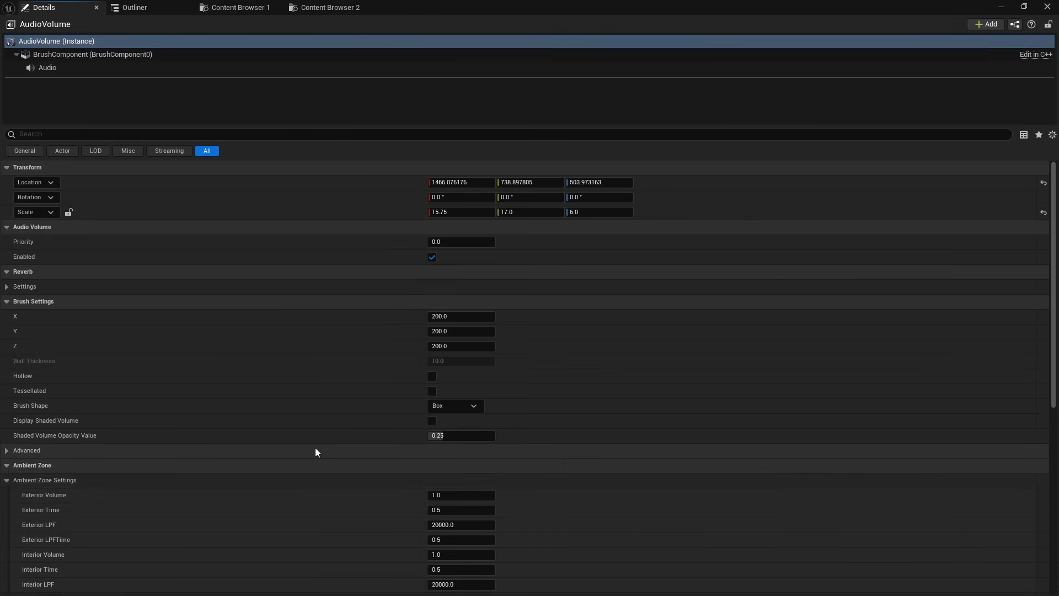
scroll(316, 448, down, 5)
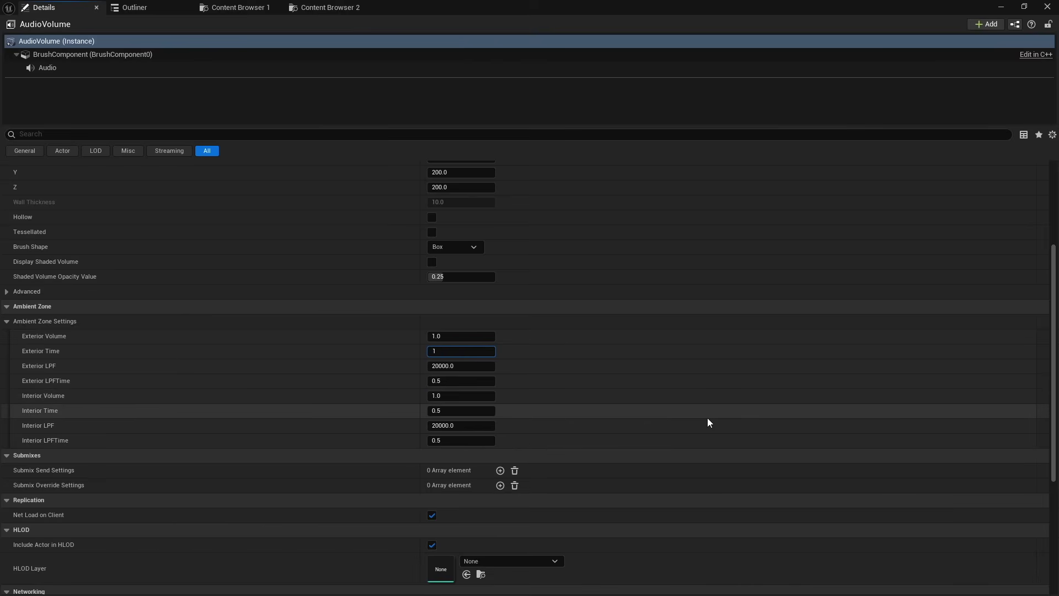
key(Tab)
key(Tab)
key(Tab)
key(Tab)
key(Tab)
key(Tab)
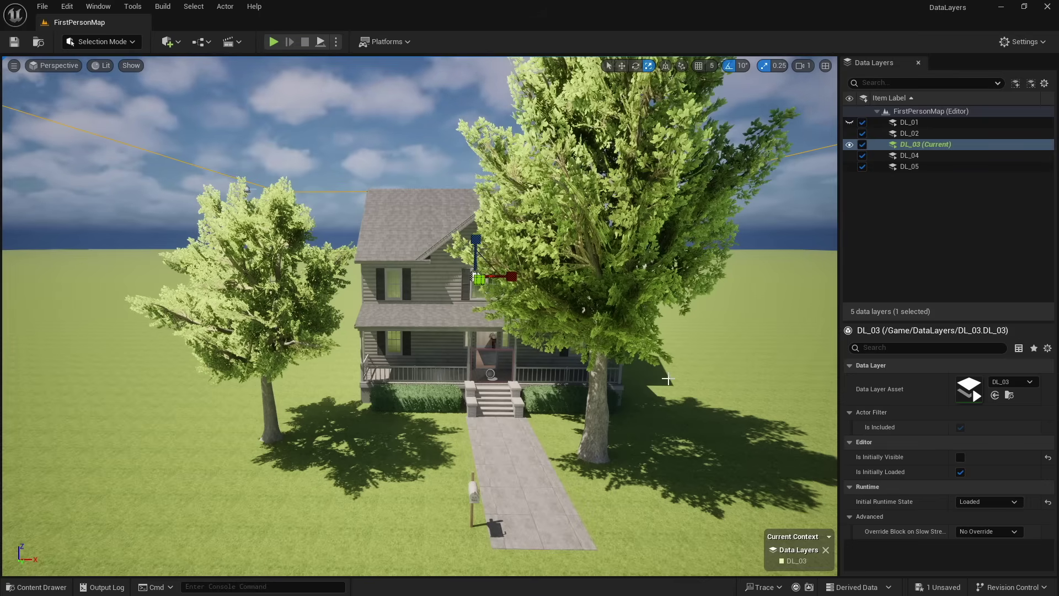
Step: Check the audio volume's extent around the house and hide DL_03 in the editor
right_drag(668, 378, 789, 408)
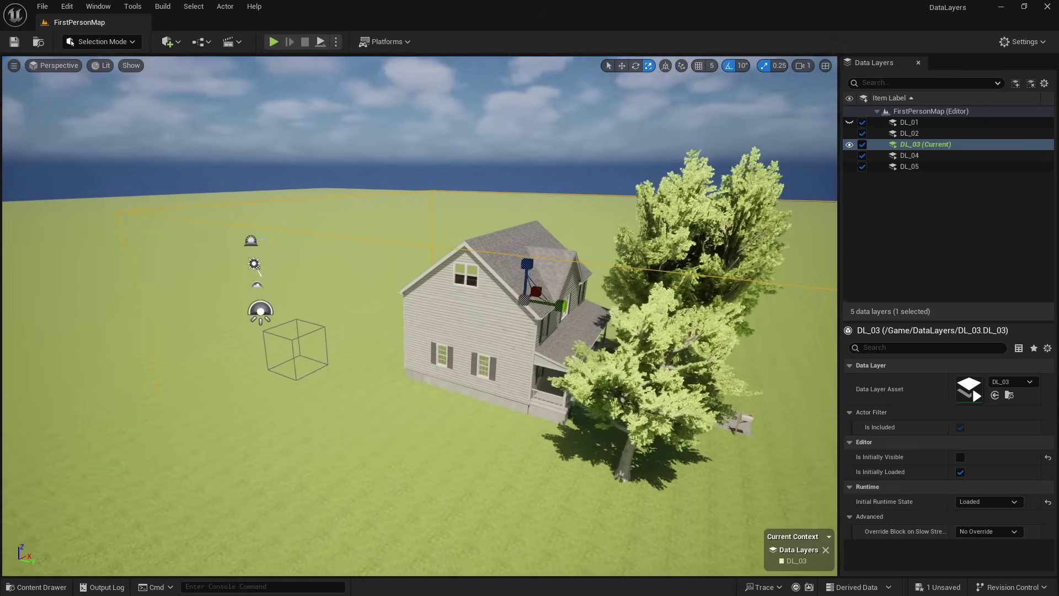
right_drag(632, 309, 632, 309)
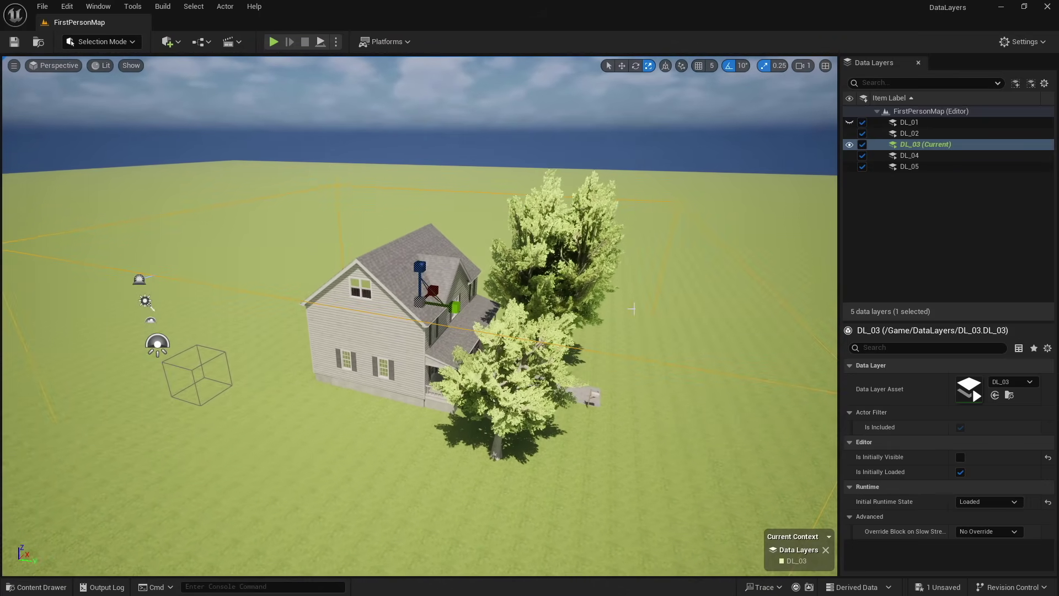
click(849, 144)
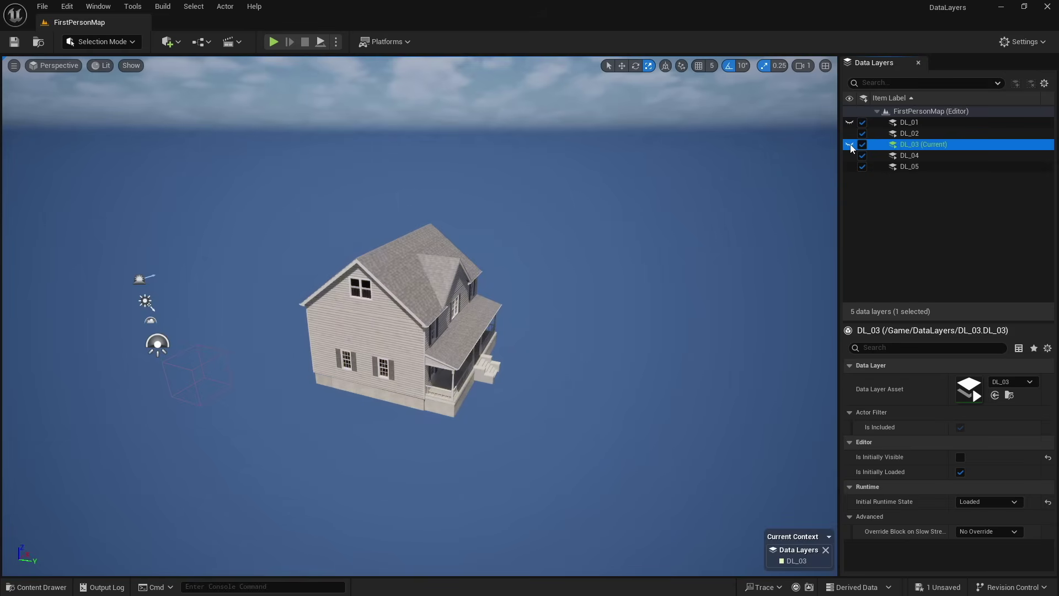
click(850, 145)
click(849, 145)
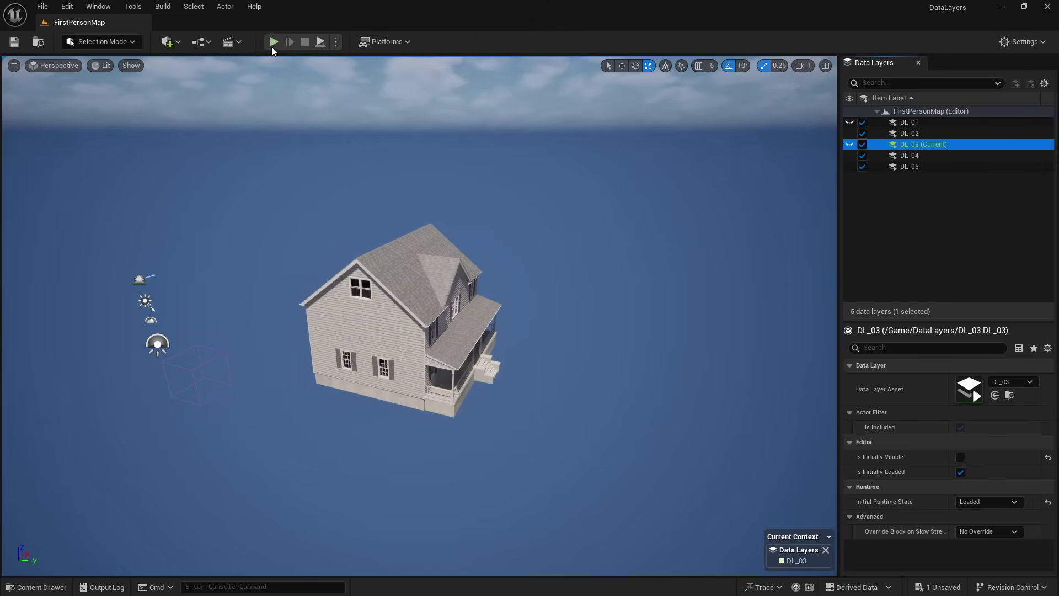
Step: Play the level and walk through the white passage to trigger DL_02
click(272, 48)
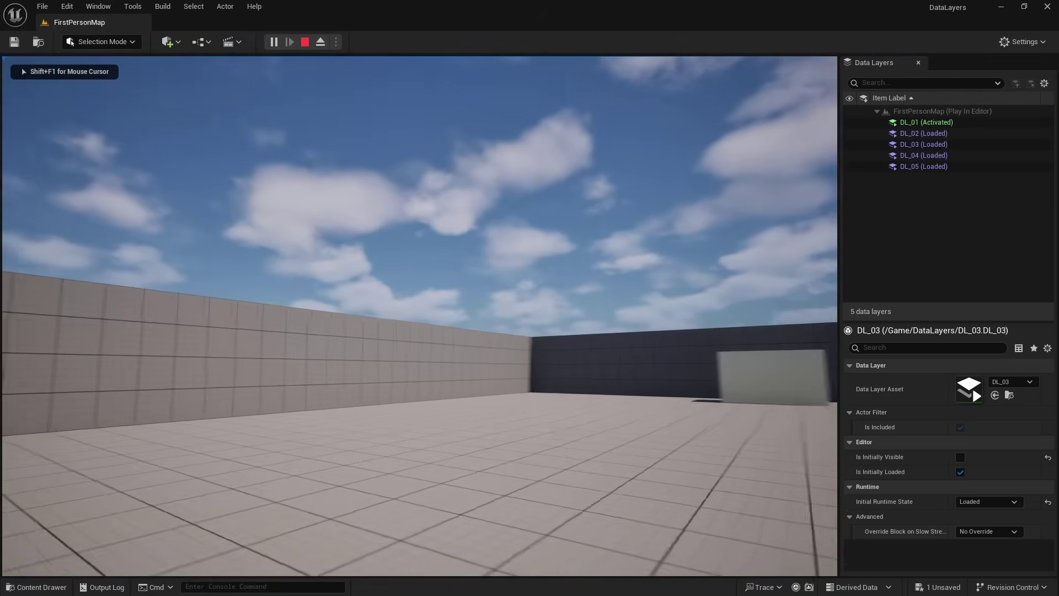
key(w)
key(d)
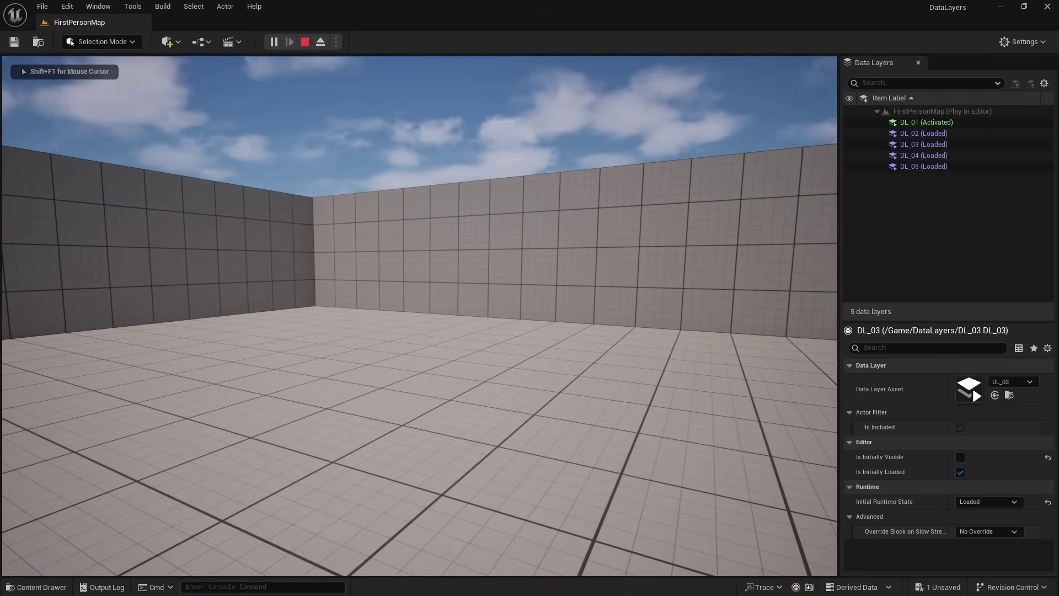
key(a)
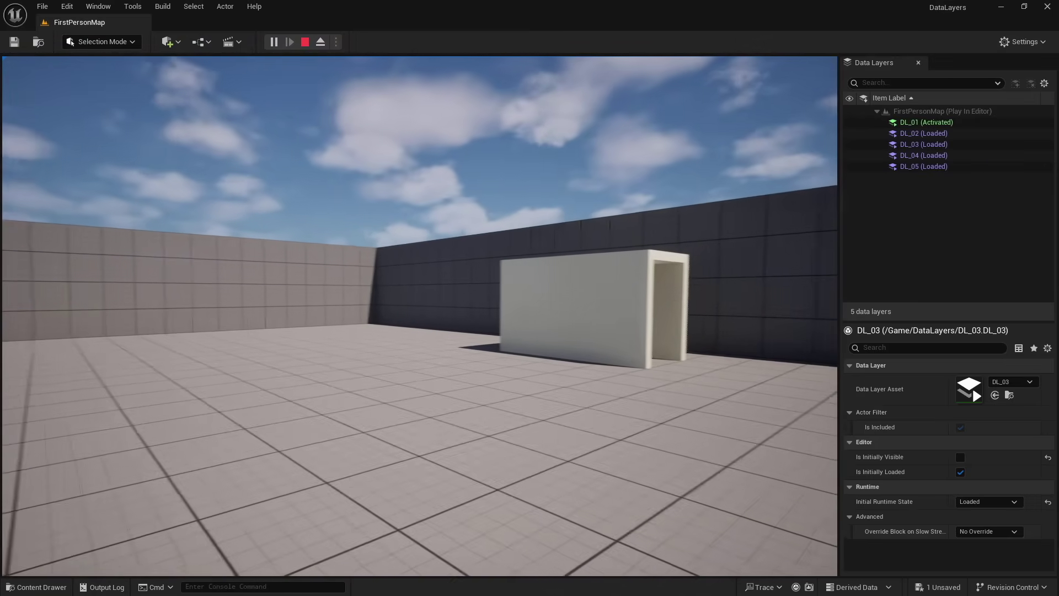
key(d)
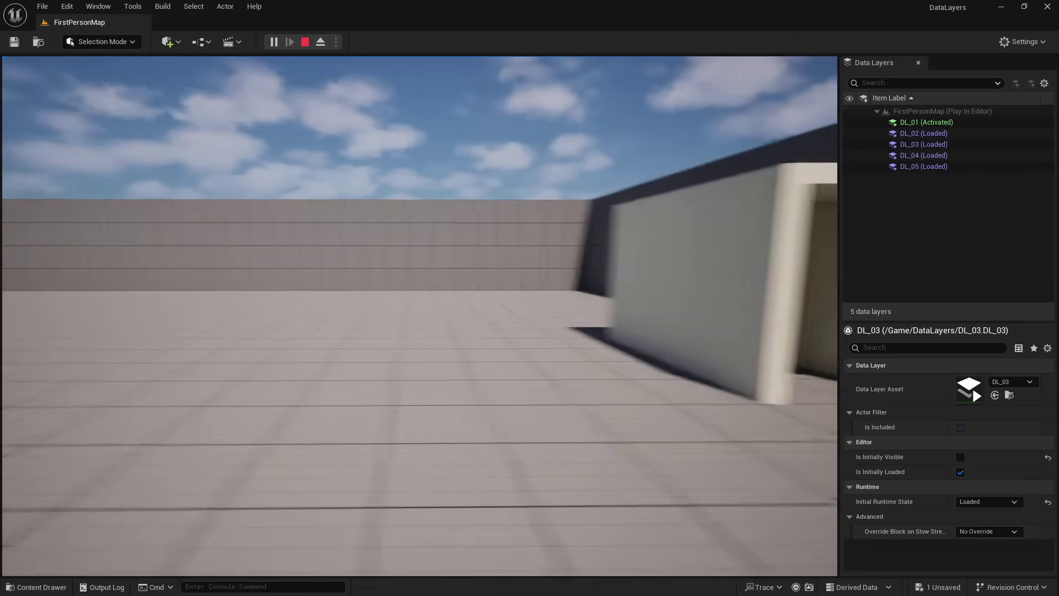
key(w)
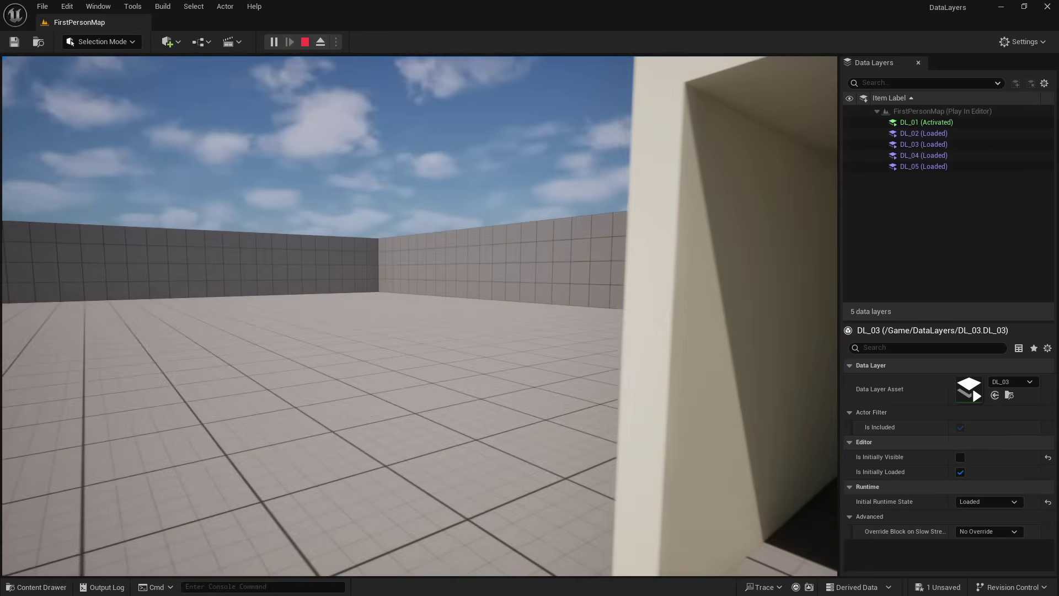
key(w)
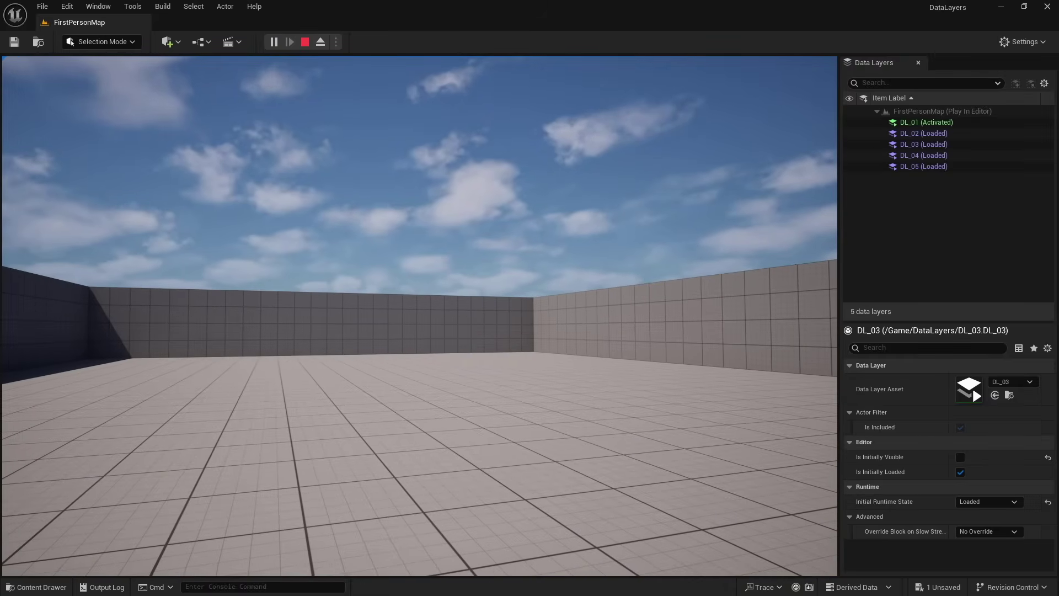
key(w)
key(w)
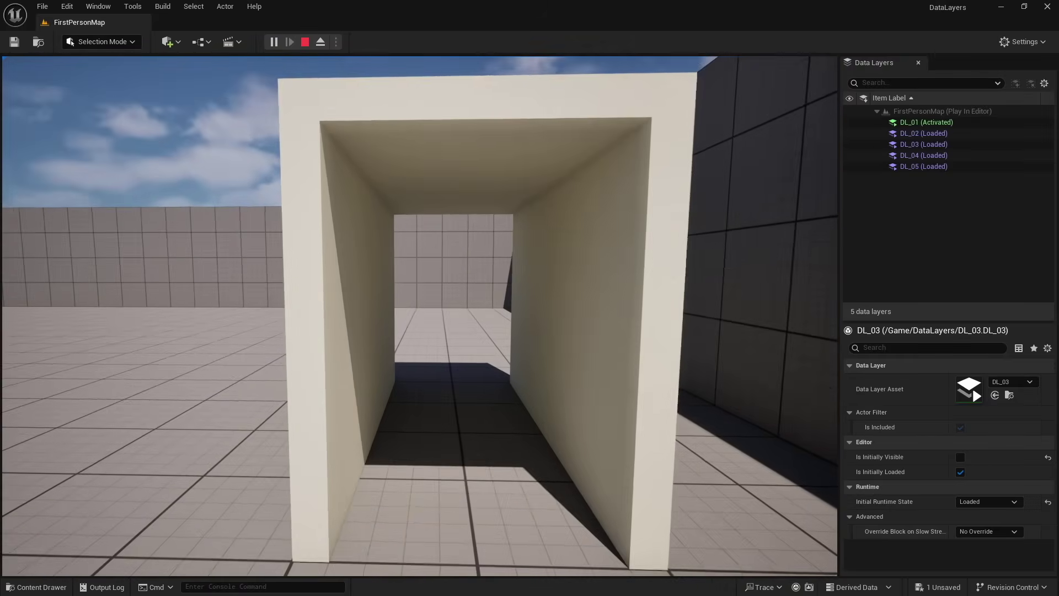
key(w)
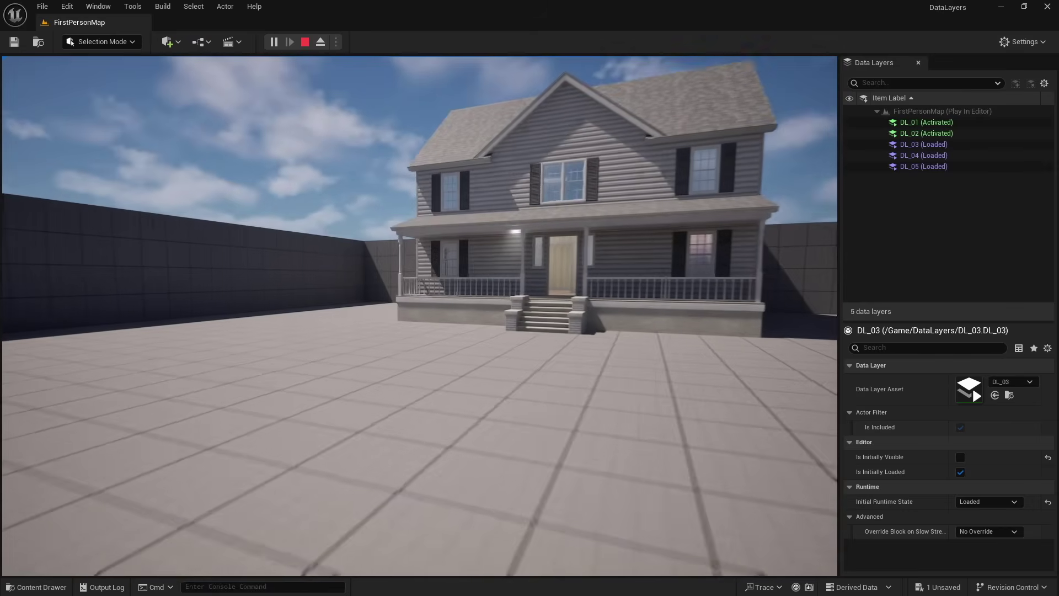
Step: Walk into the house and up the stairs to test the DL_03, DL_04 and DL_05 triggers, and stop the play session
key(w)
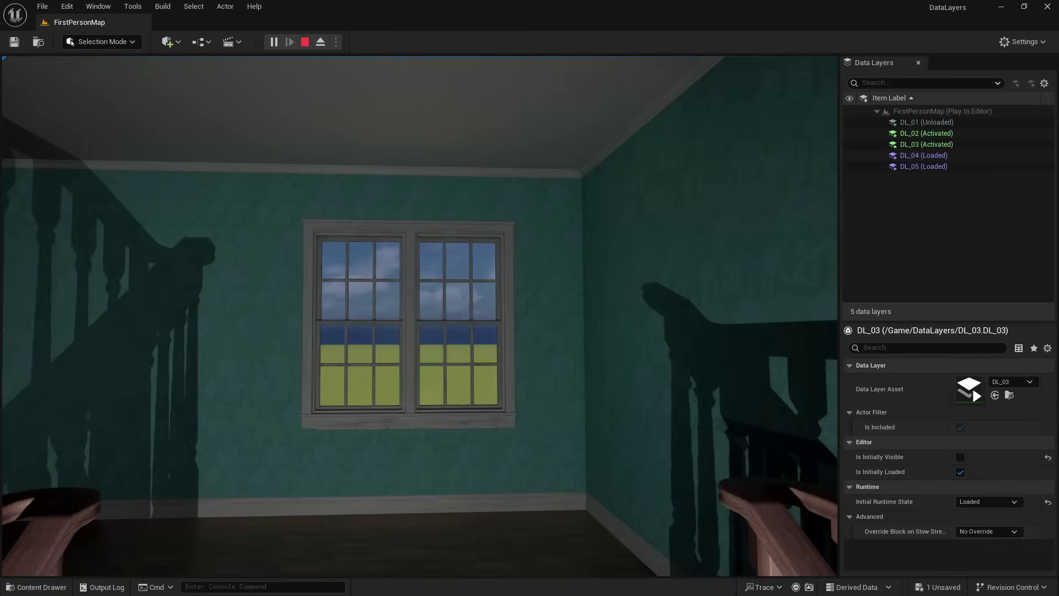
key(w)
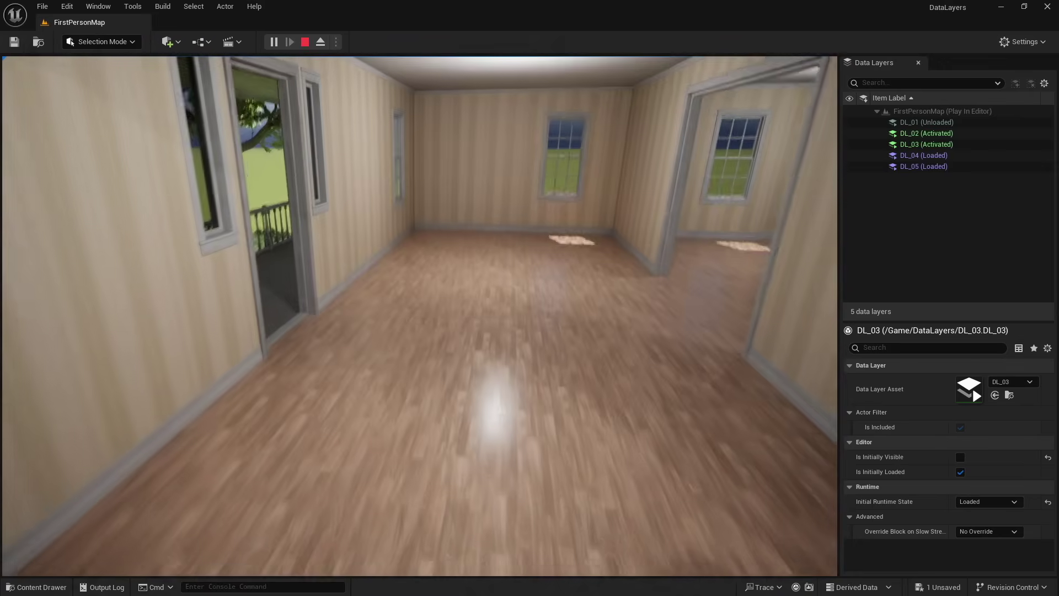
key(w)
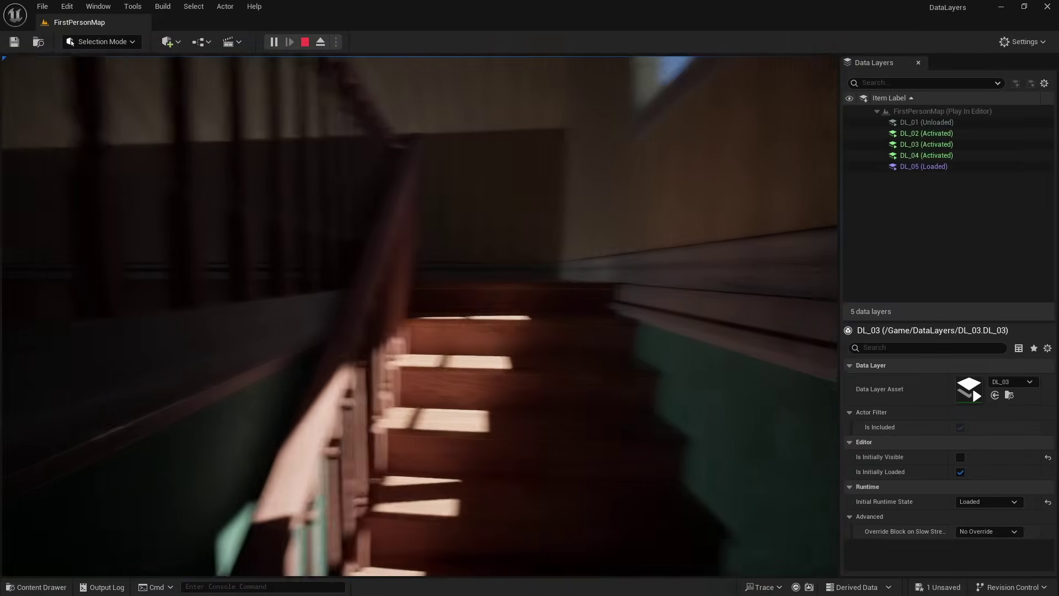
key(w)
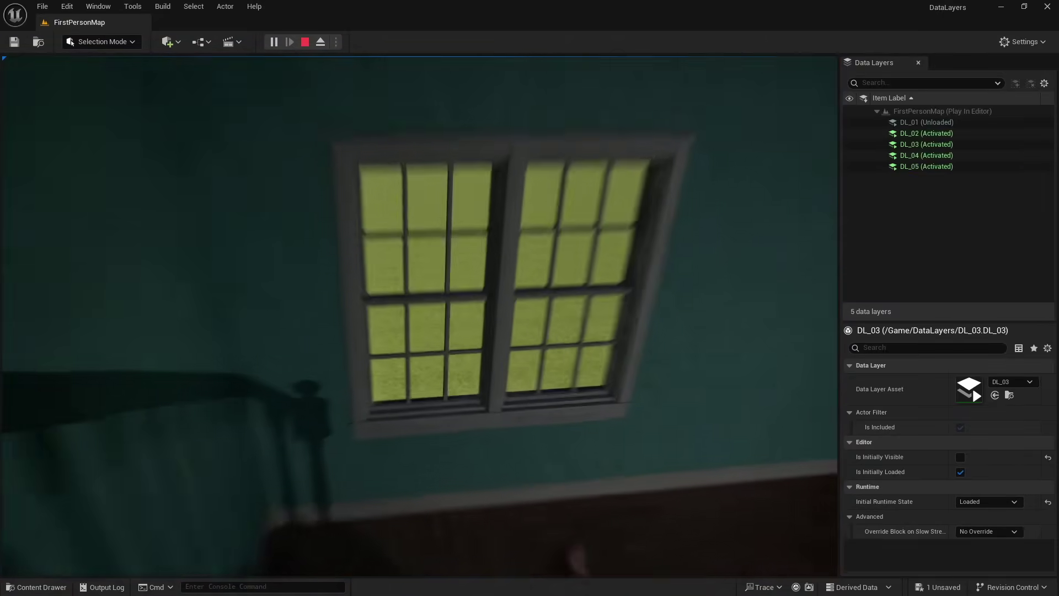
key(Escape)
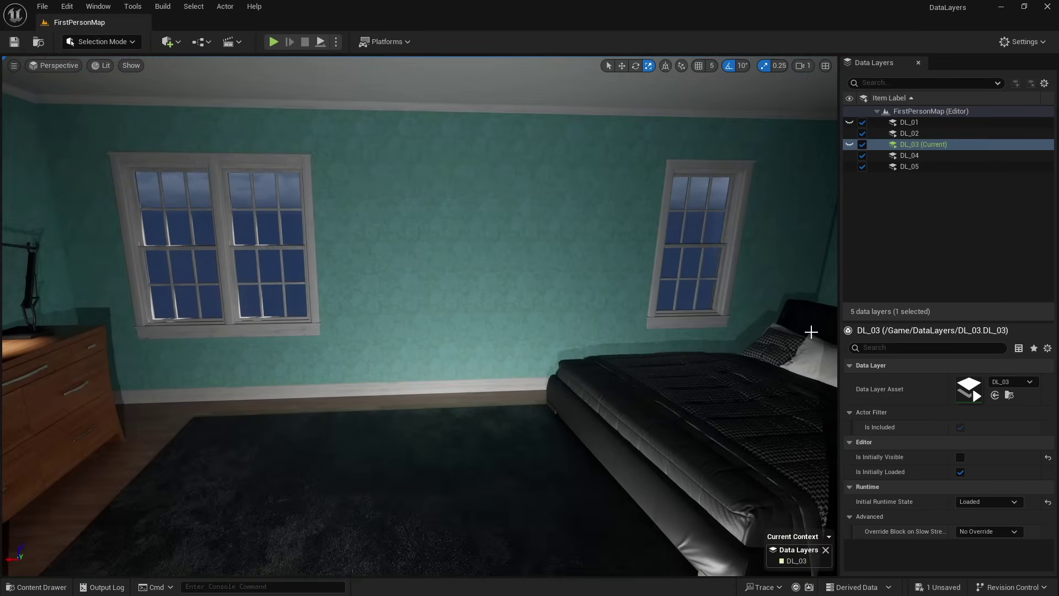
Step: Show DL_03 again and inspect the event graph of the porch trigger's BP_LoadDL4 blueprint
click(849, 144)
key(w)
right_drag(419, 315, 516, 374)
key(a)
key(w)
click(513, 372)
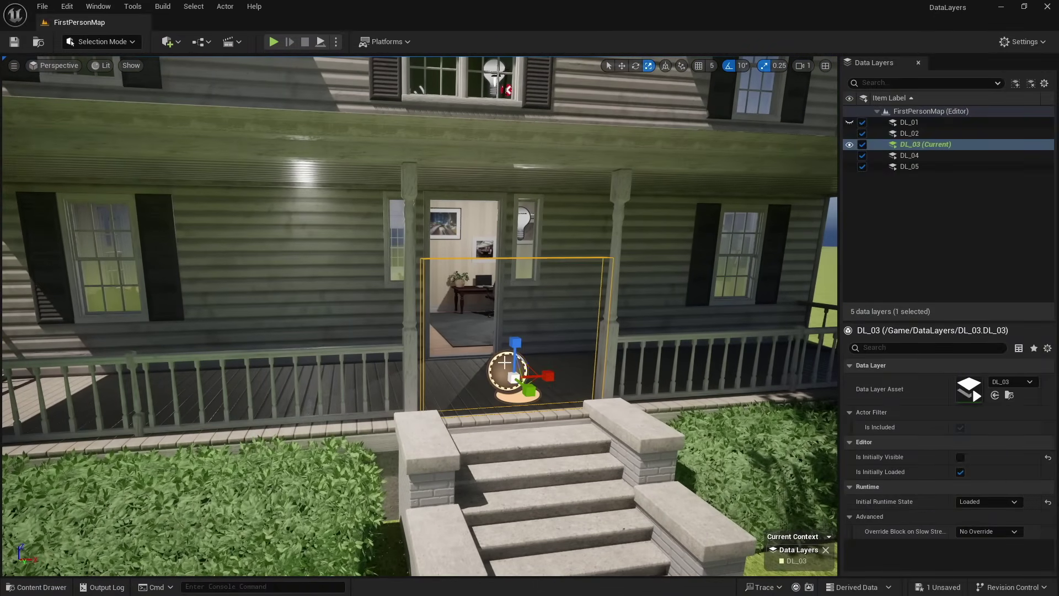
right_click(511, 368)
click(577, 276)
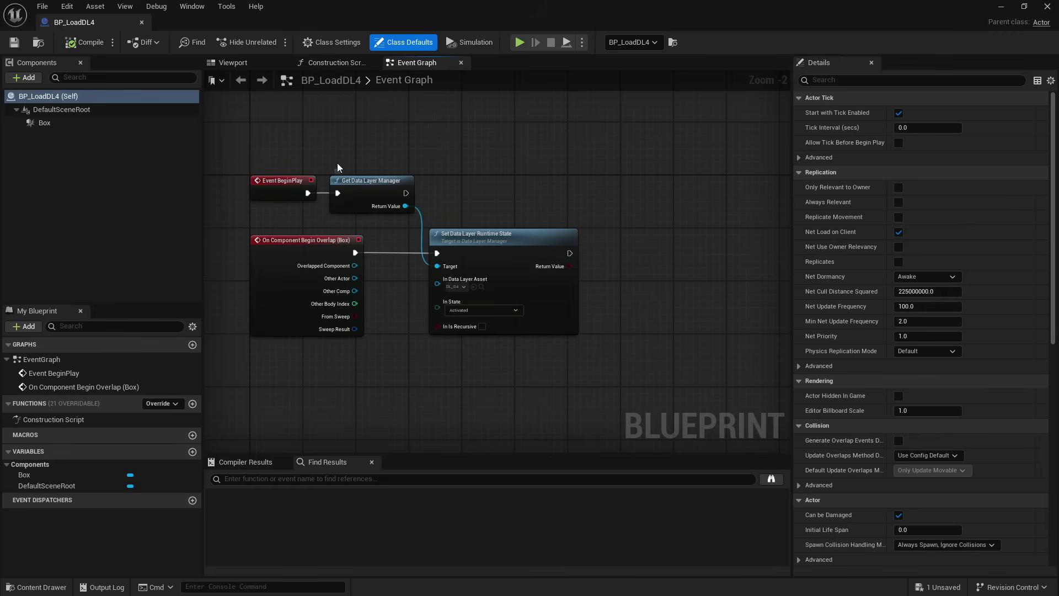
click(1046, 6)
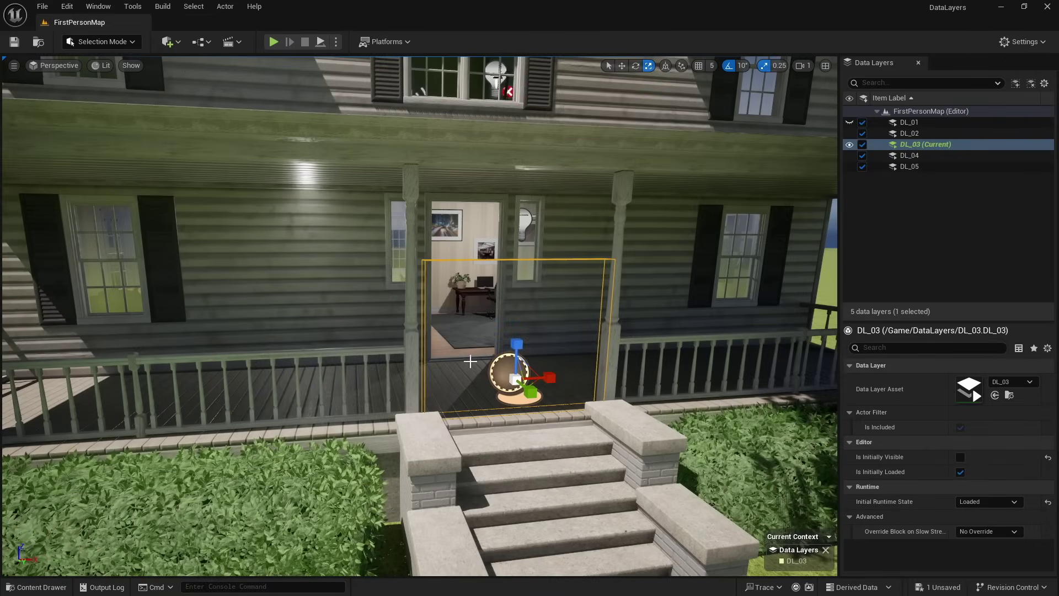
Step: Show DL_01 and hide DL_02, DL_03, DL_04 and DL_05 so that only the walled area is displayed
key(a)
right_drag(522, 425, 635, 426)
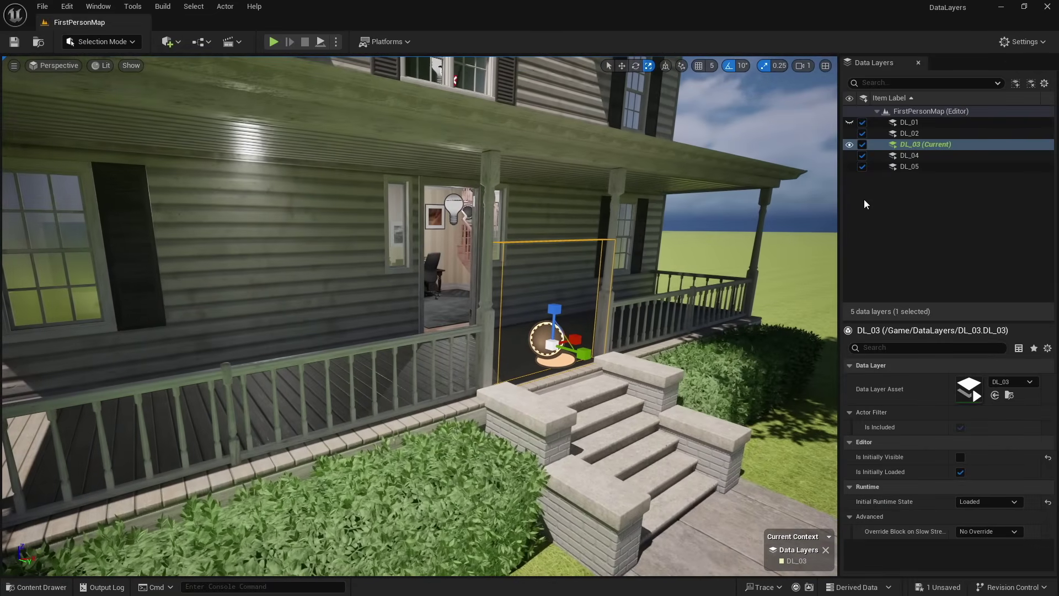
click(849, 145)
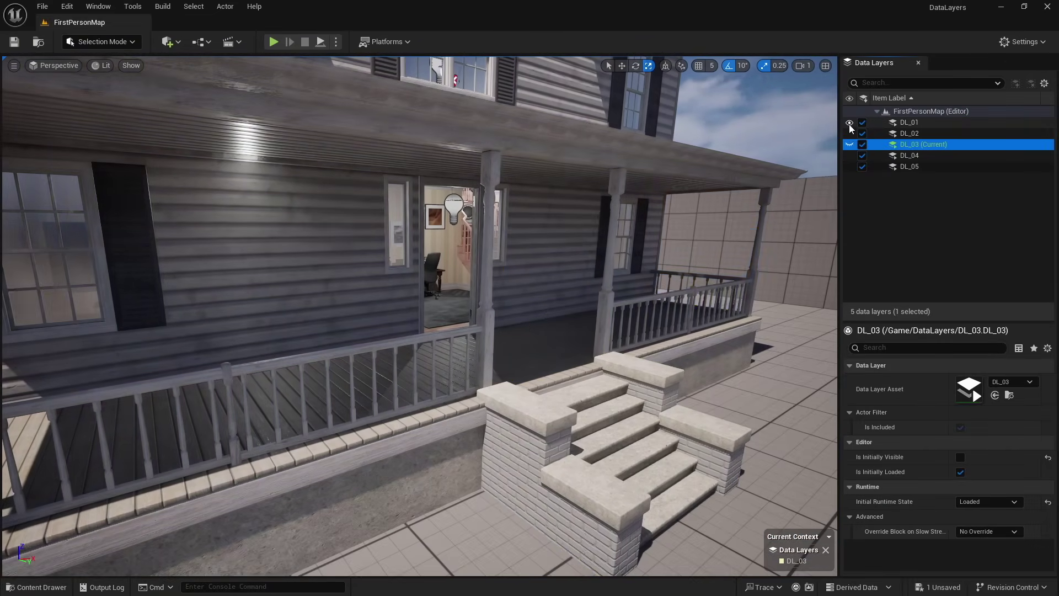
click(850, 132)
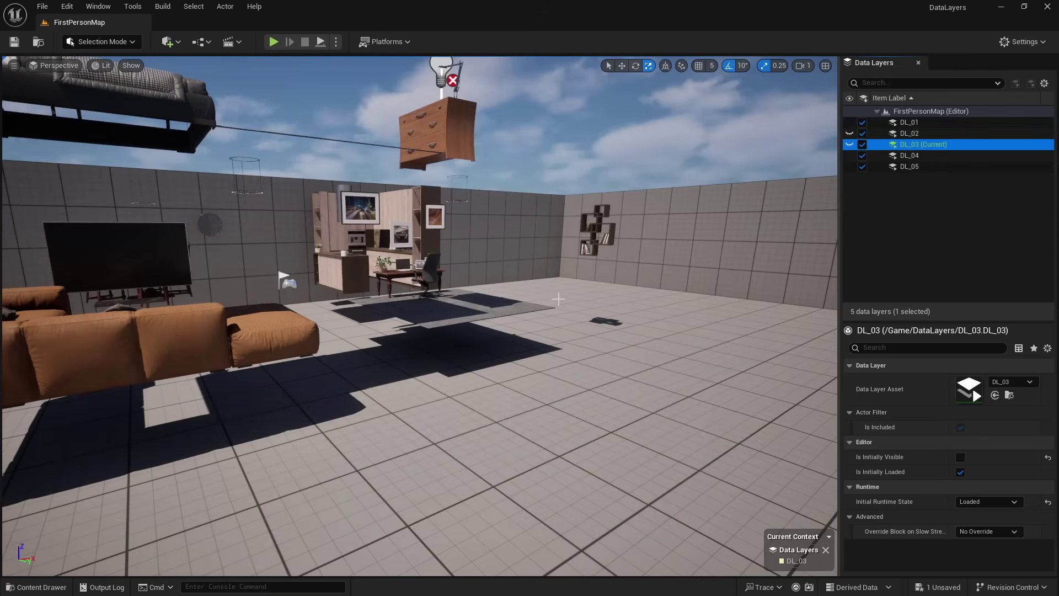
click(849, 158)
click(849, 167)
key(a)
right_drag(348, 413, 520, 347)
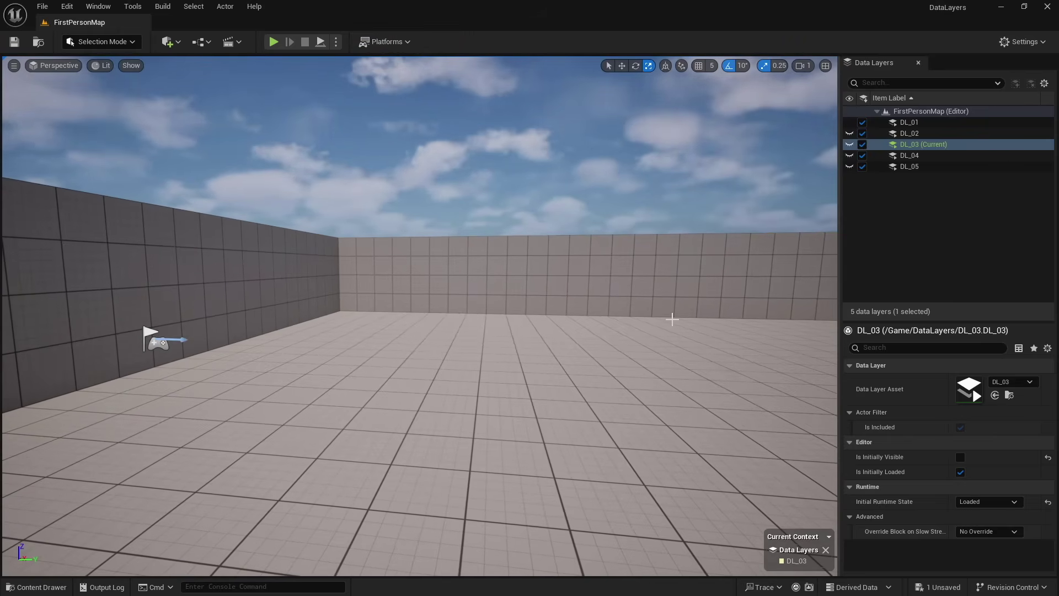
right_drag(515, 404, 691, 392)
right_drag(590, 397, 528, 404)
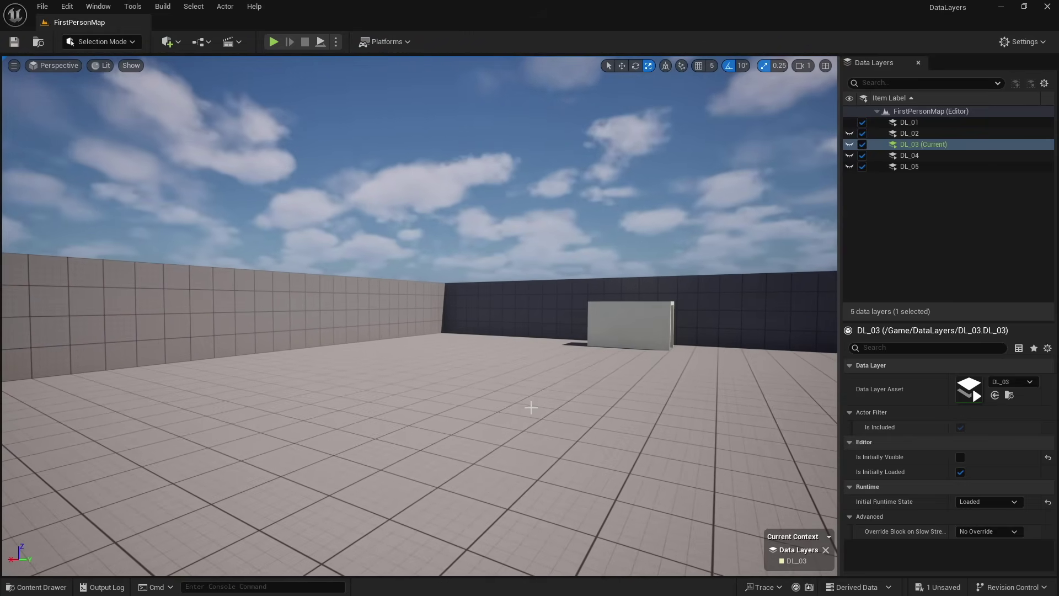